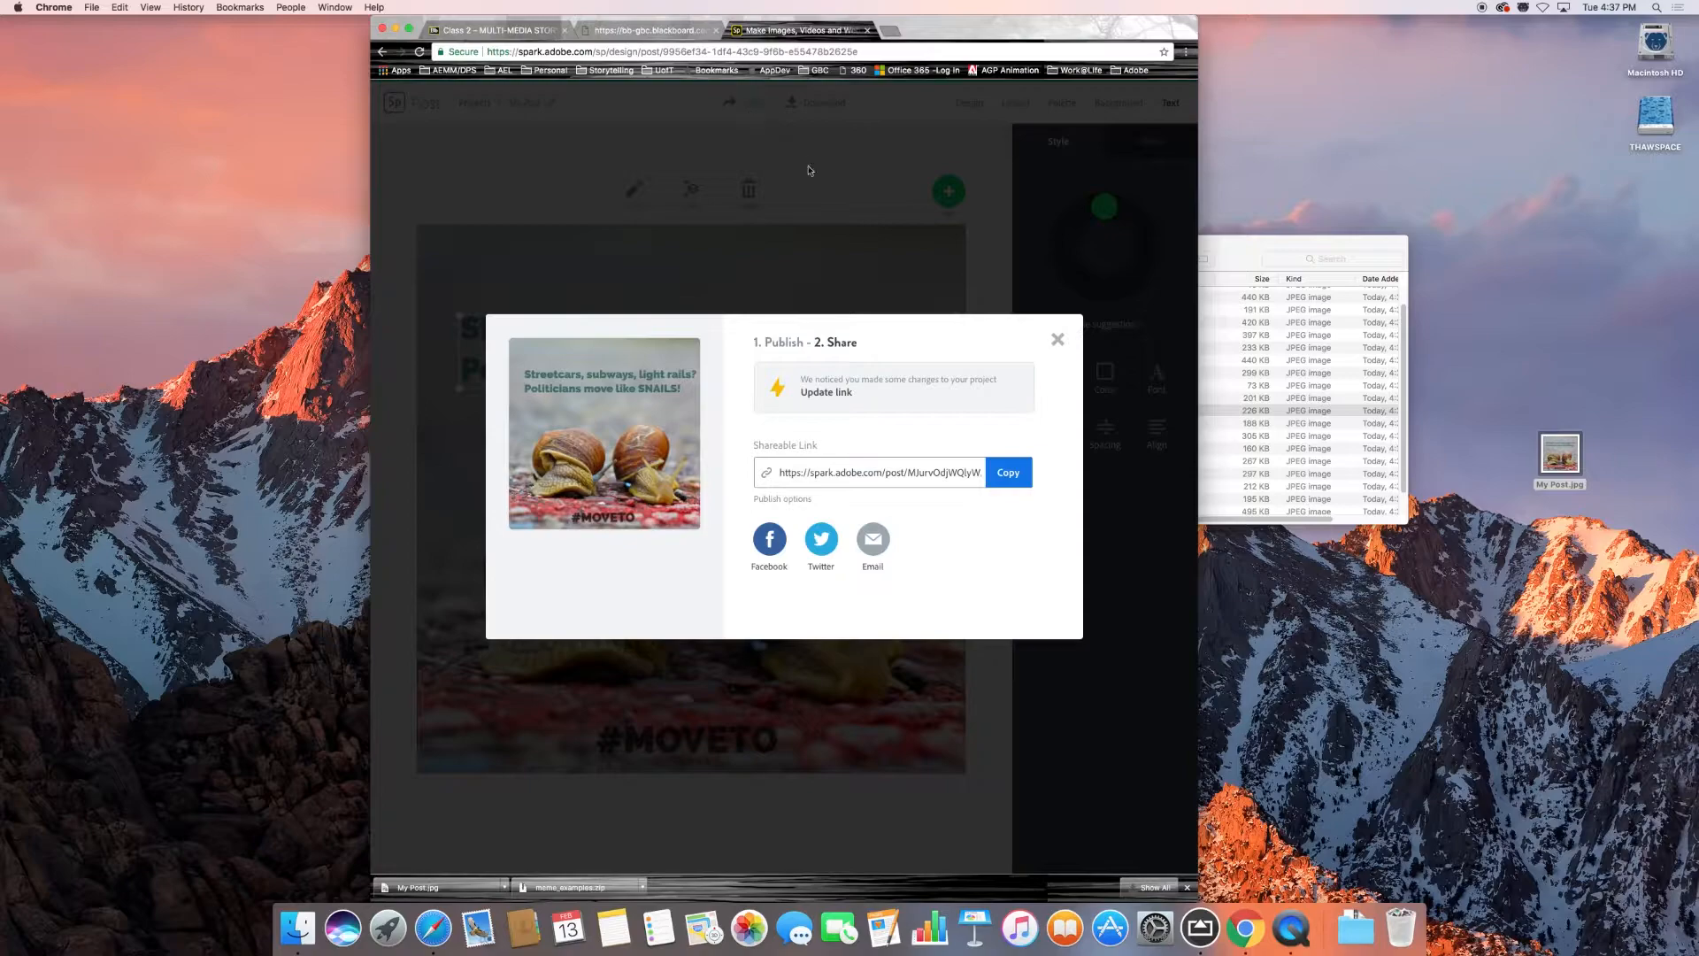
Update the published post's shareable link to include the recent project changes, and copy the link.
left_click(864, 475)
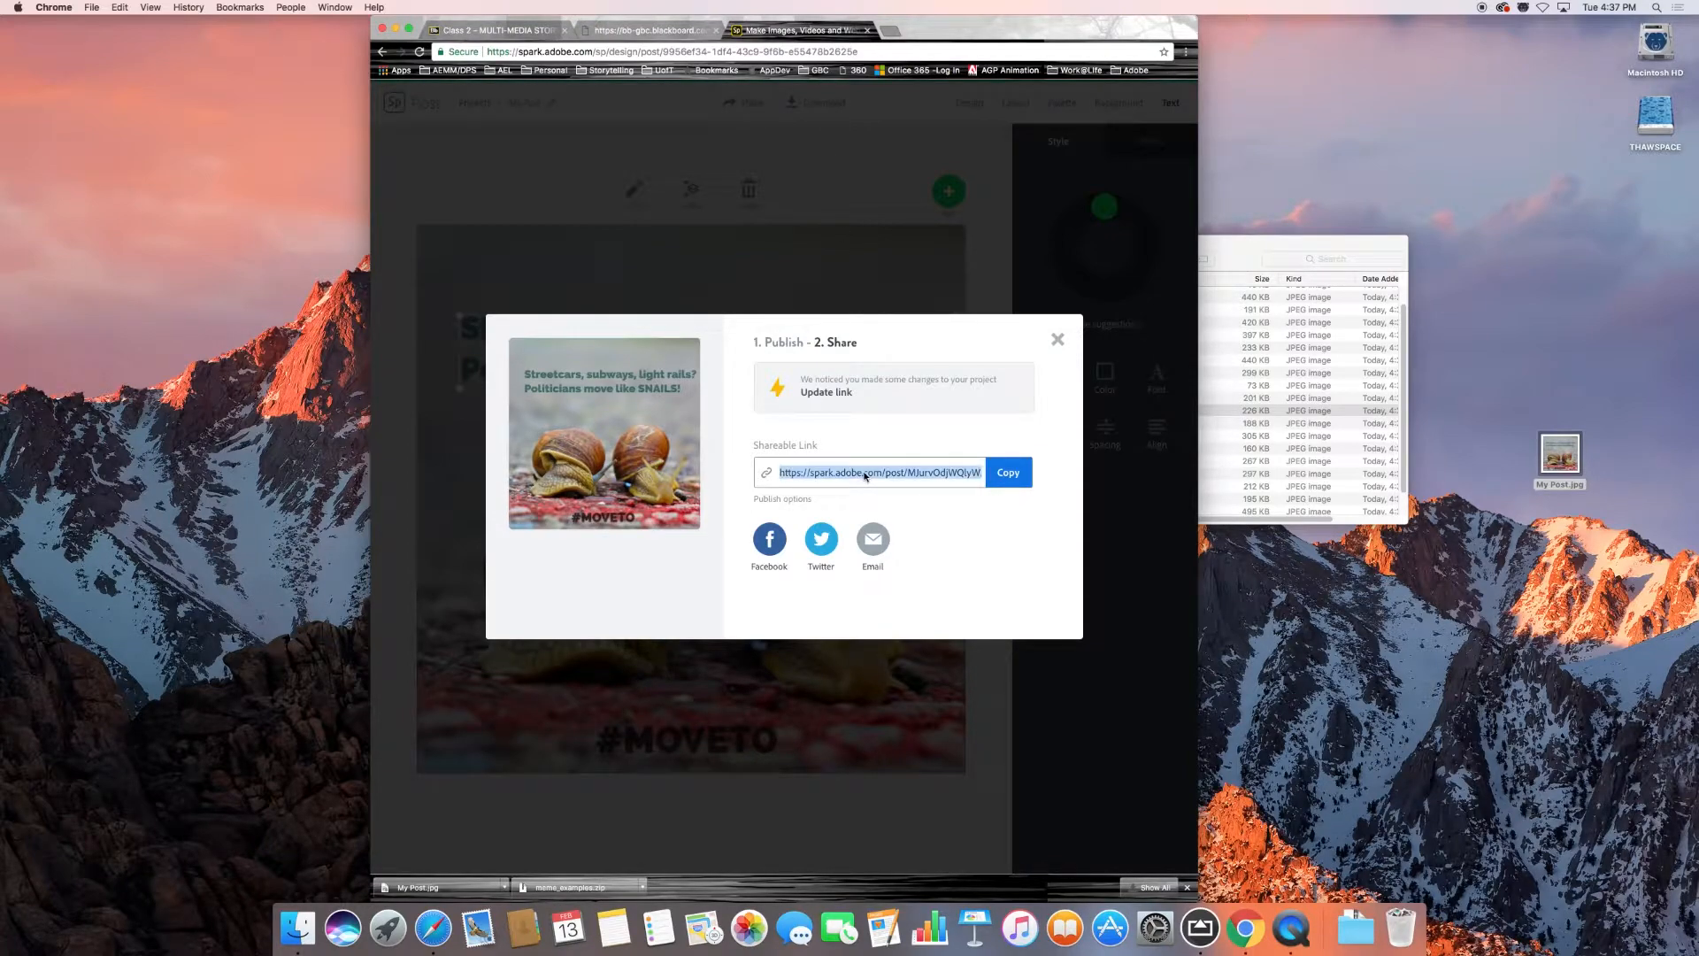
left_click(824, 392)
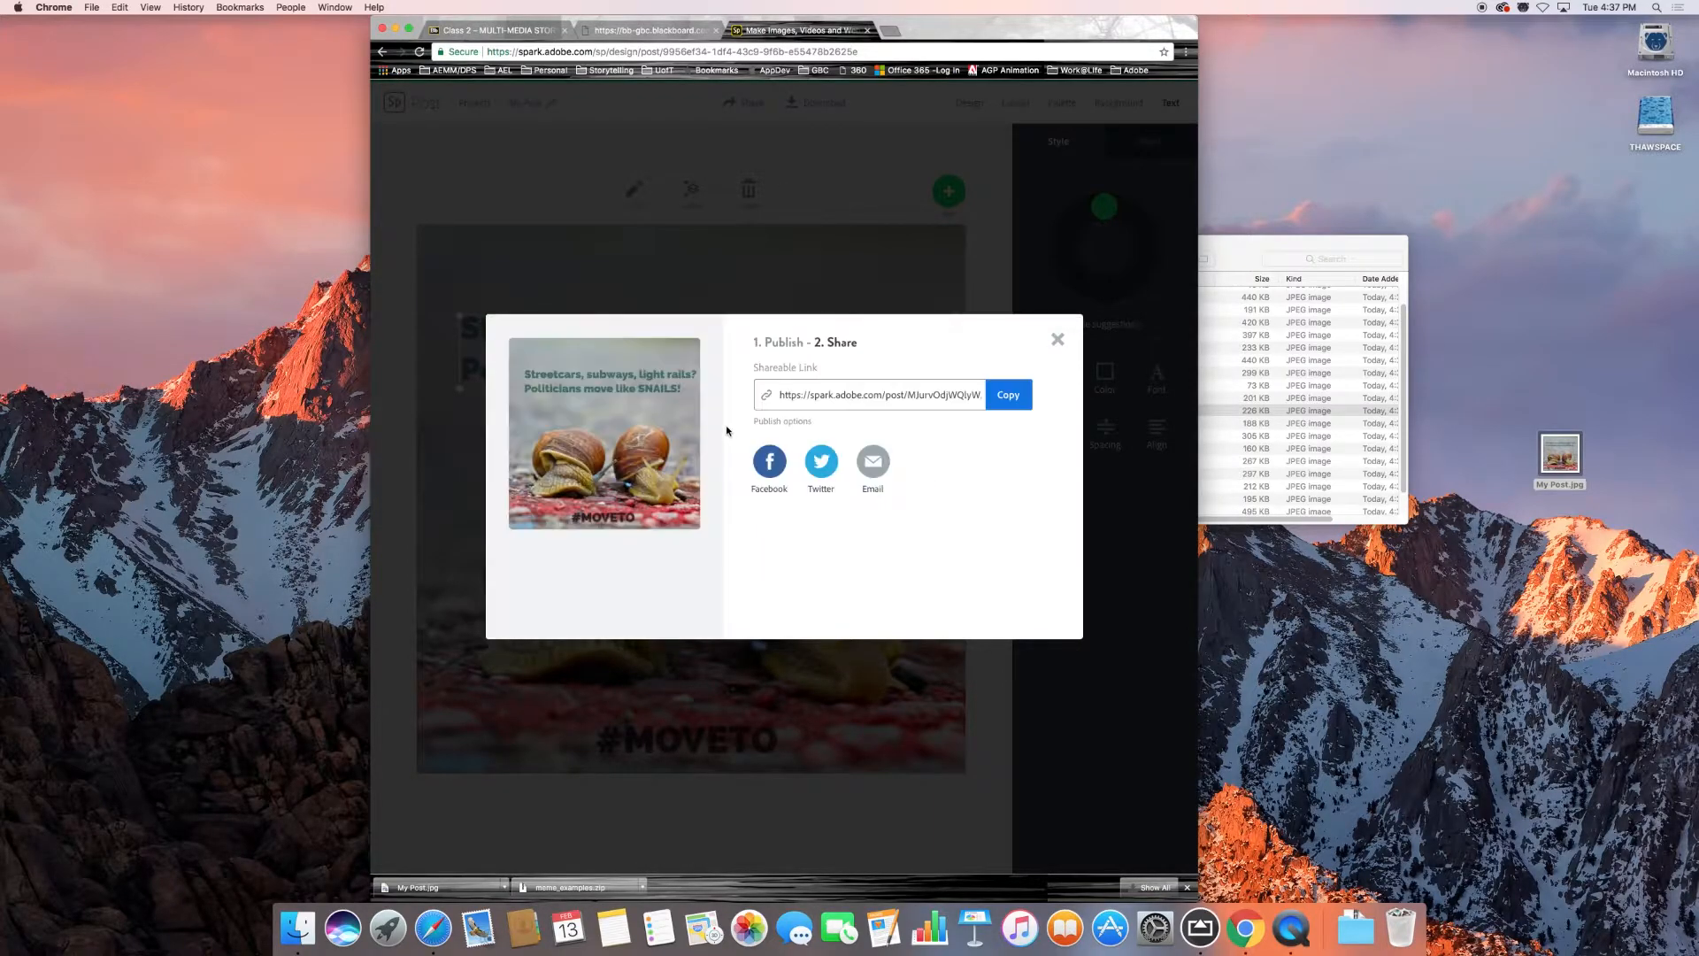
left_click(858, 401)
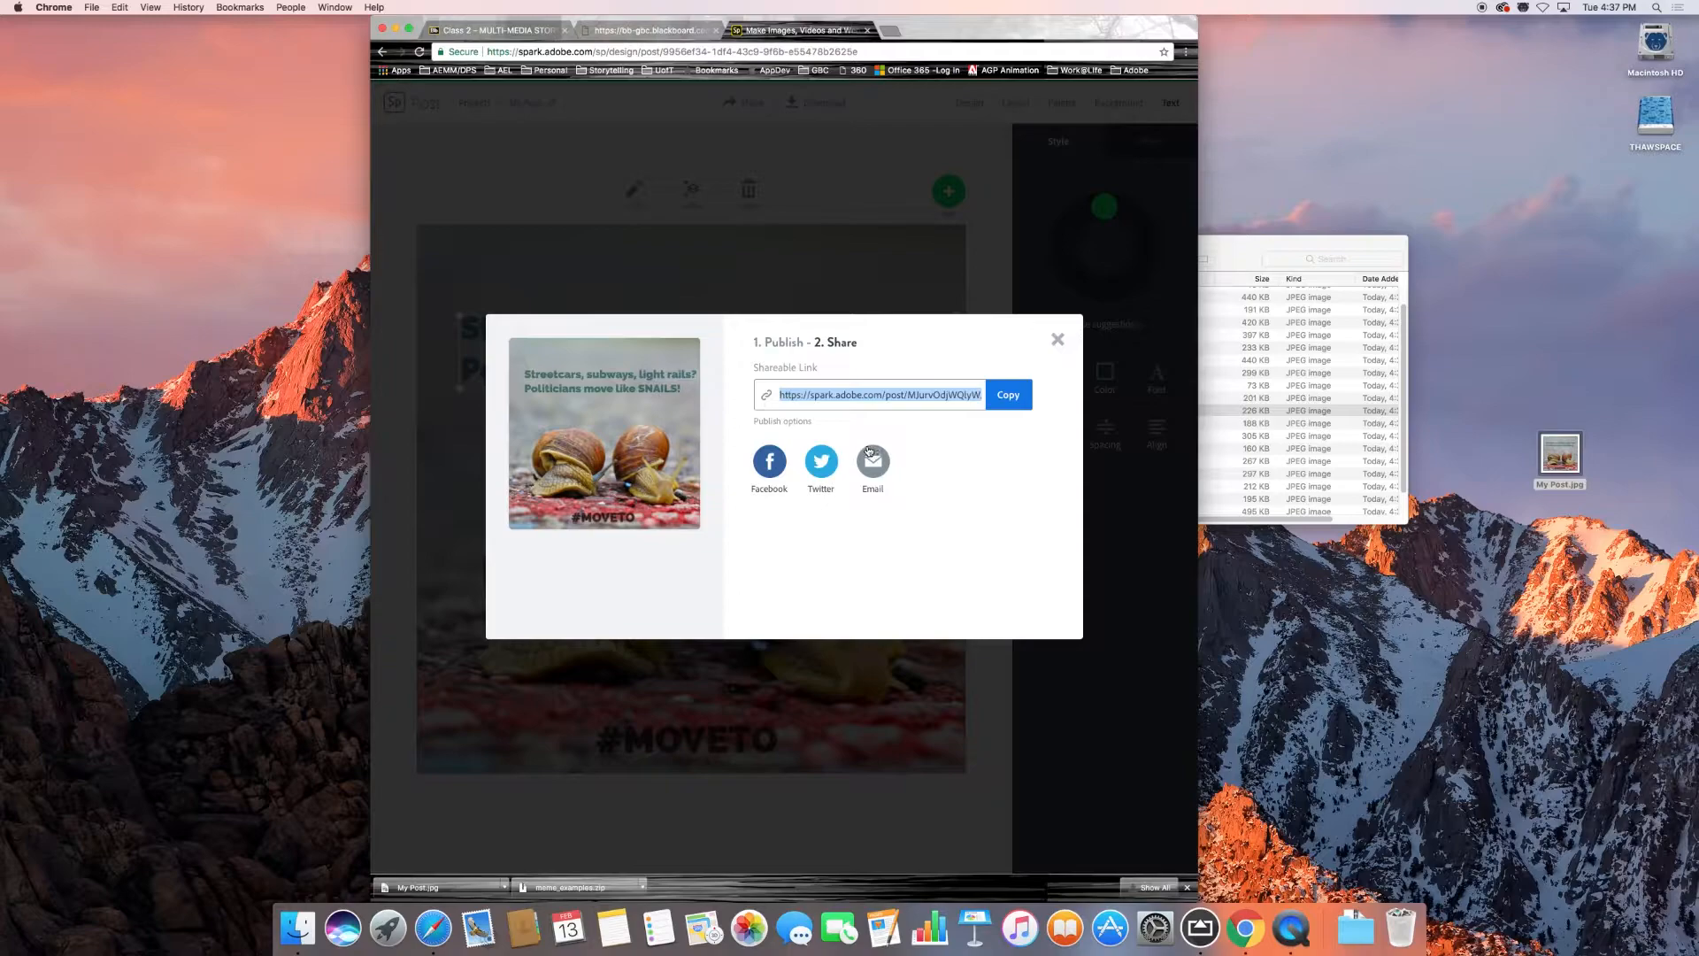
key("super+c")
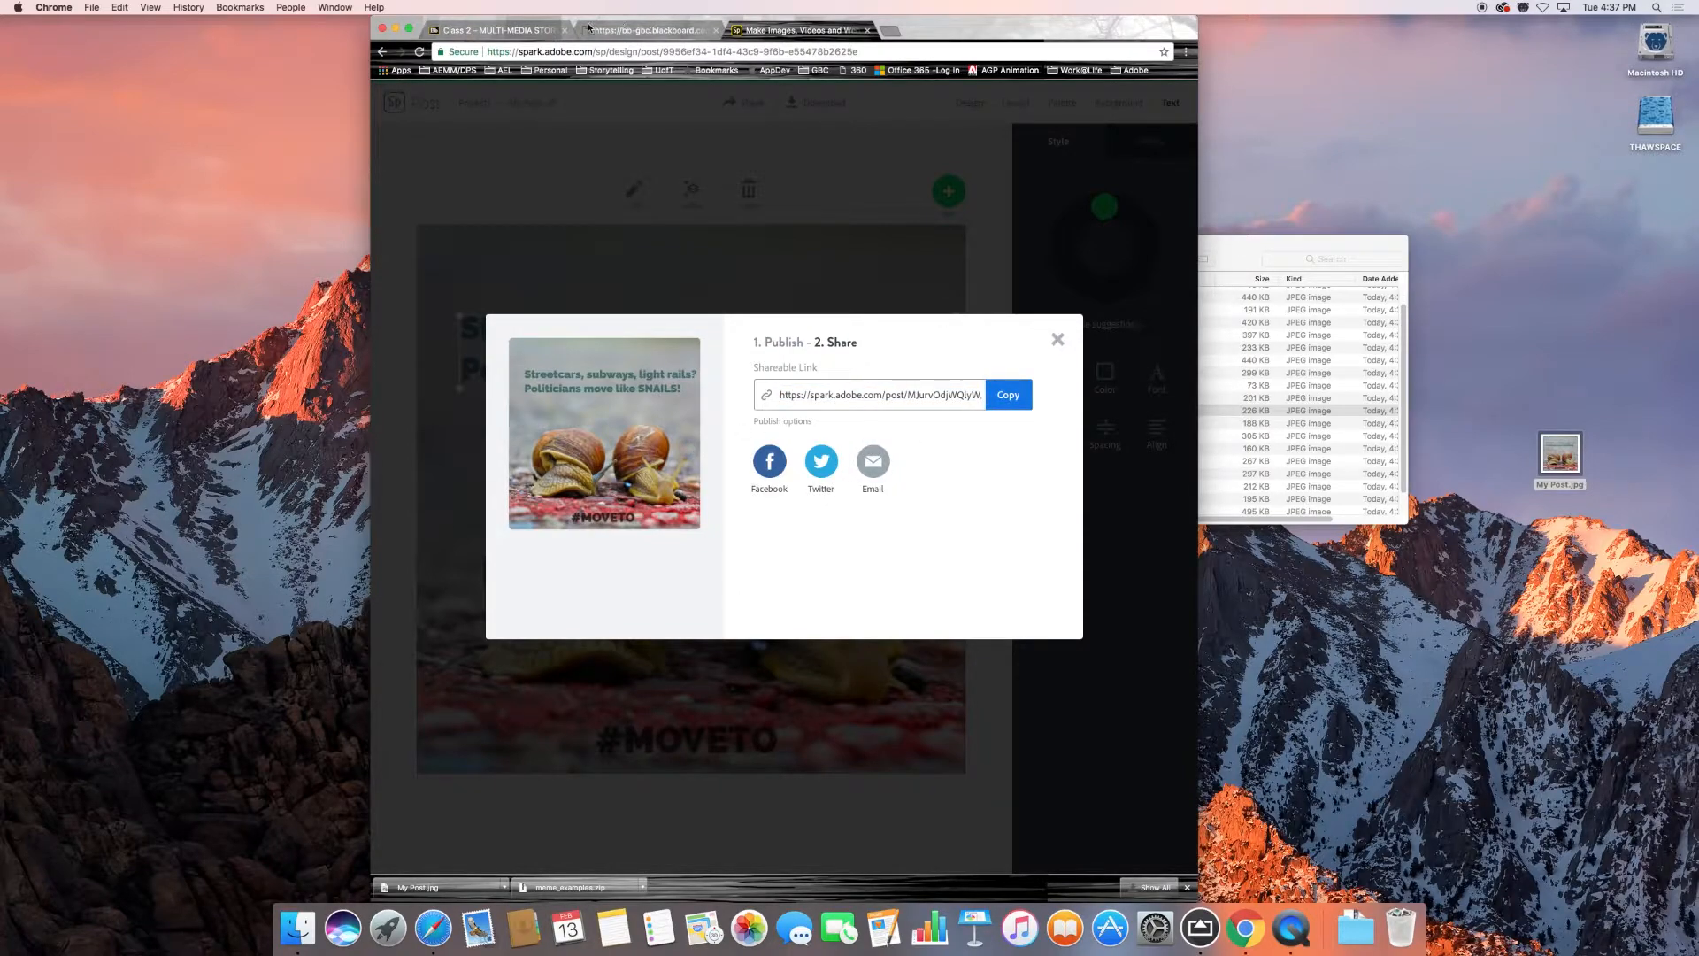
Switch to the Class 2 page in Blackboard, review the Urban Mass Transit assignment, and turn on student preview mode.
left_click(476, 32)
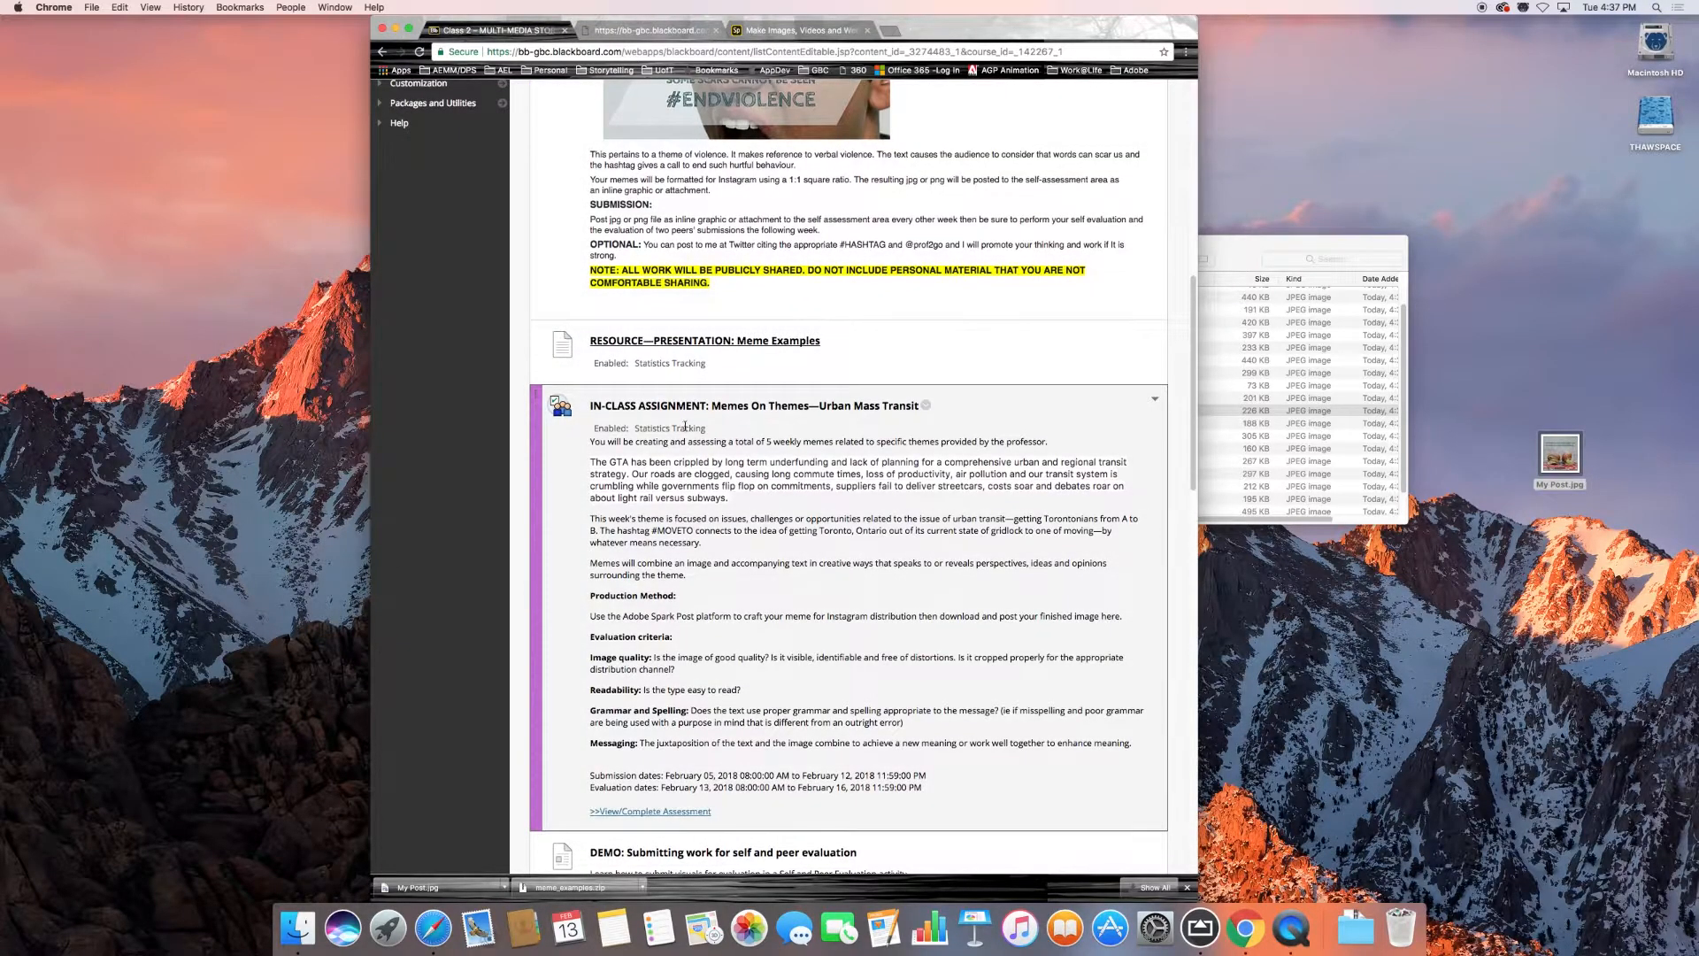
scroll(685, 427, "down", 2)
scroll(685, 427, "down", 3)
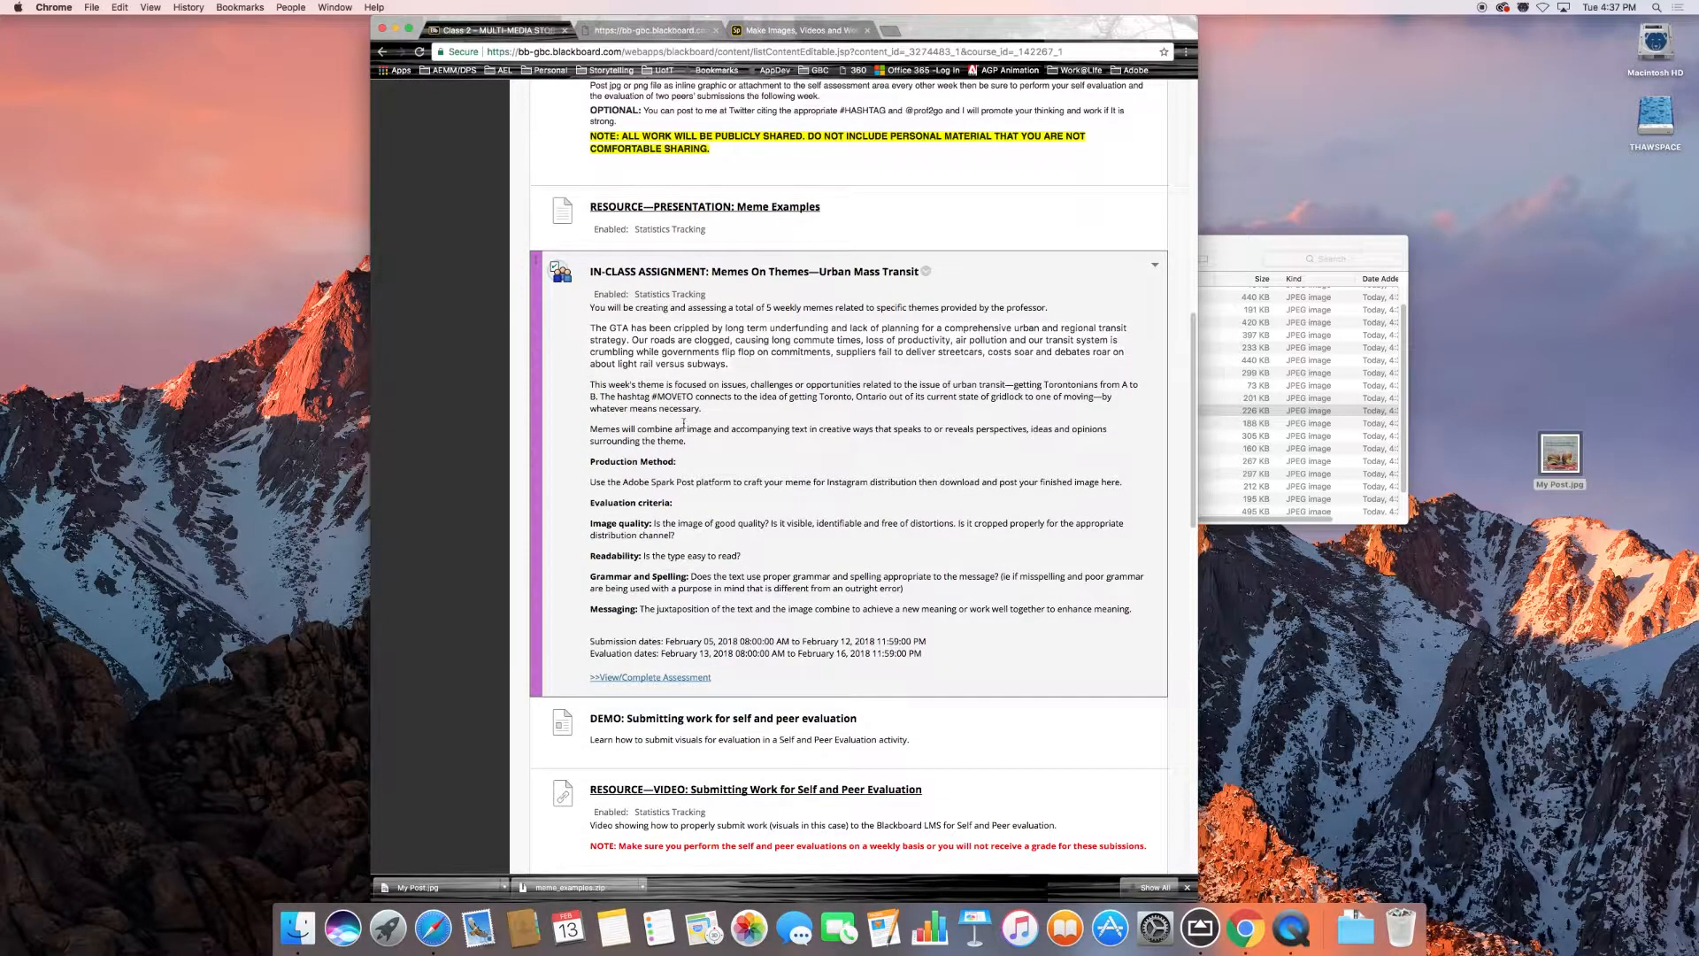
scroll(684, 424, "up", 15)
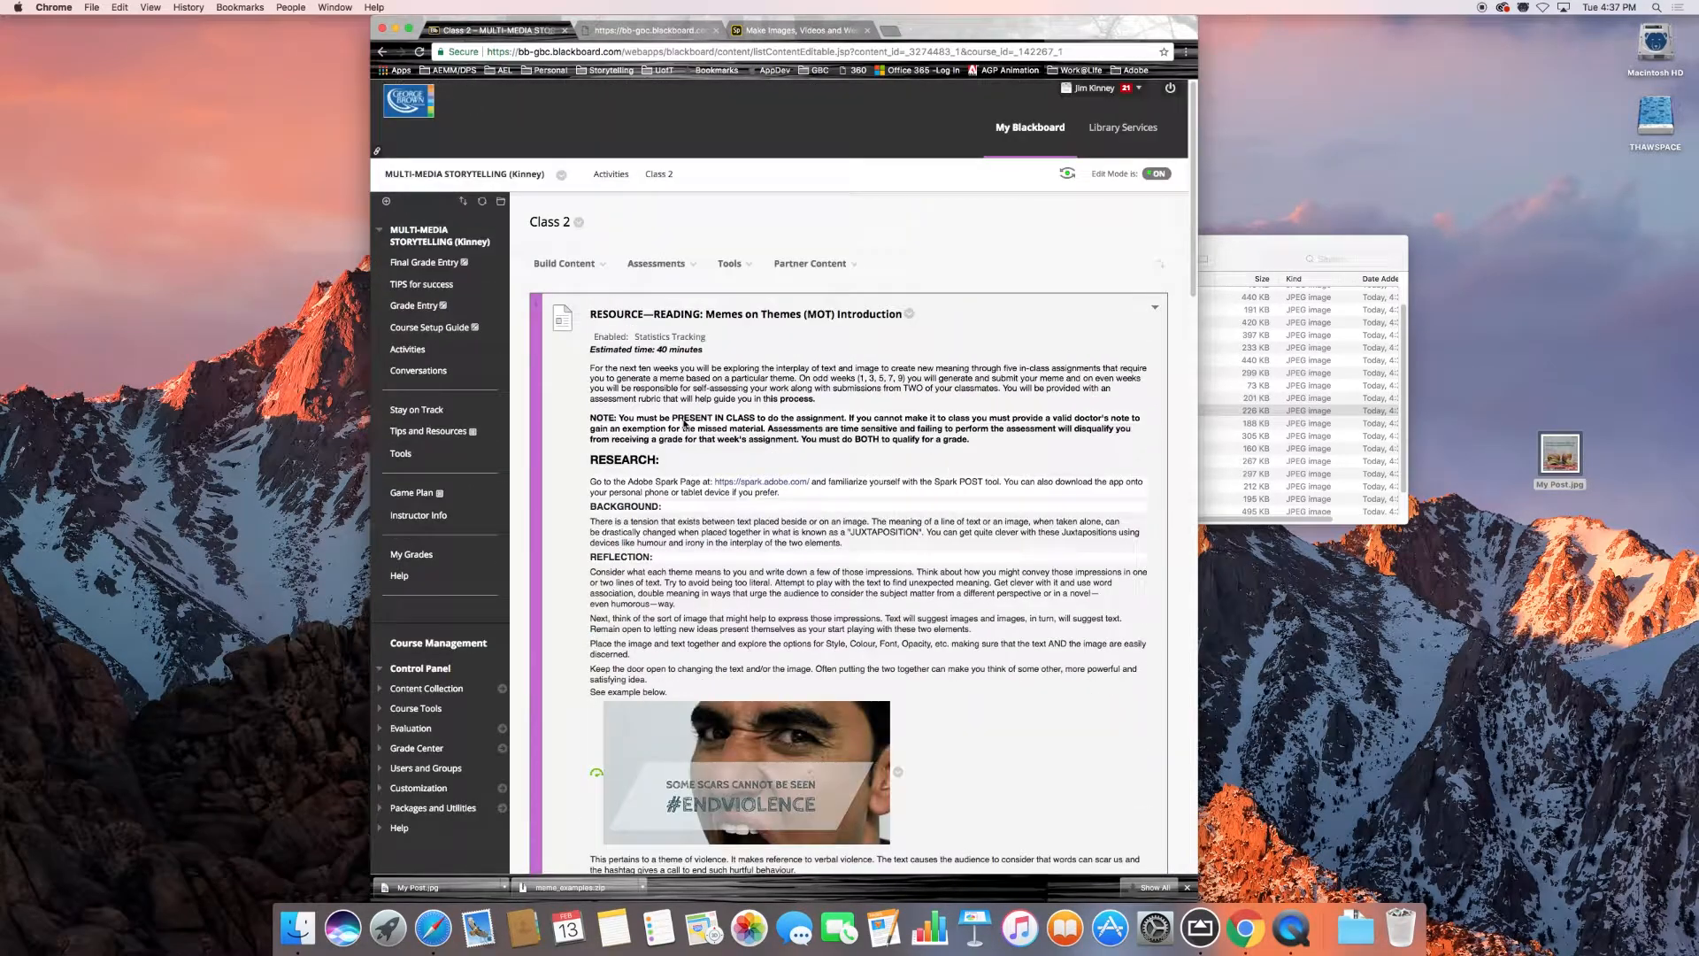
scroll(684, 424, "down", 15)
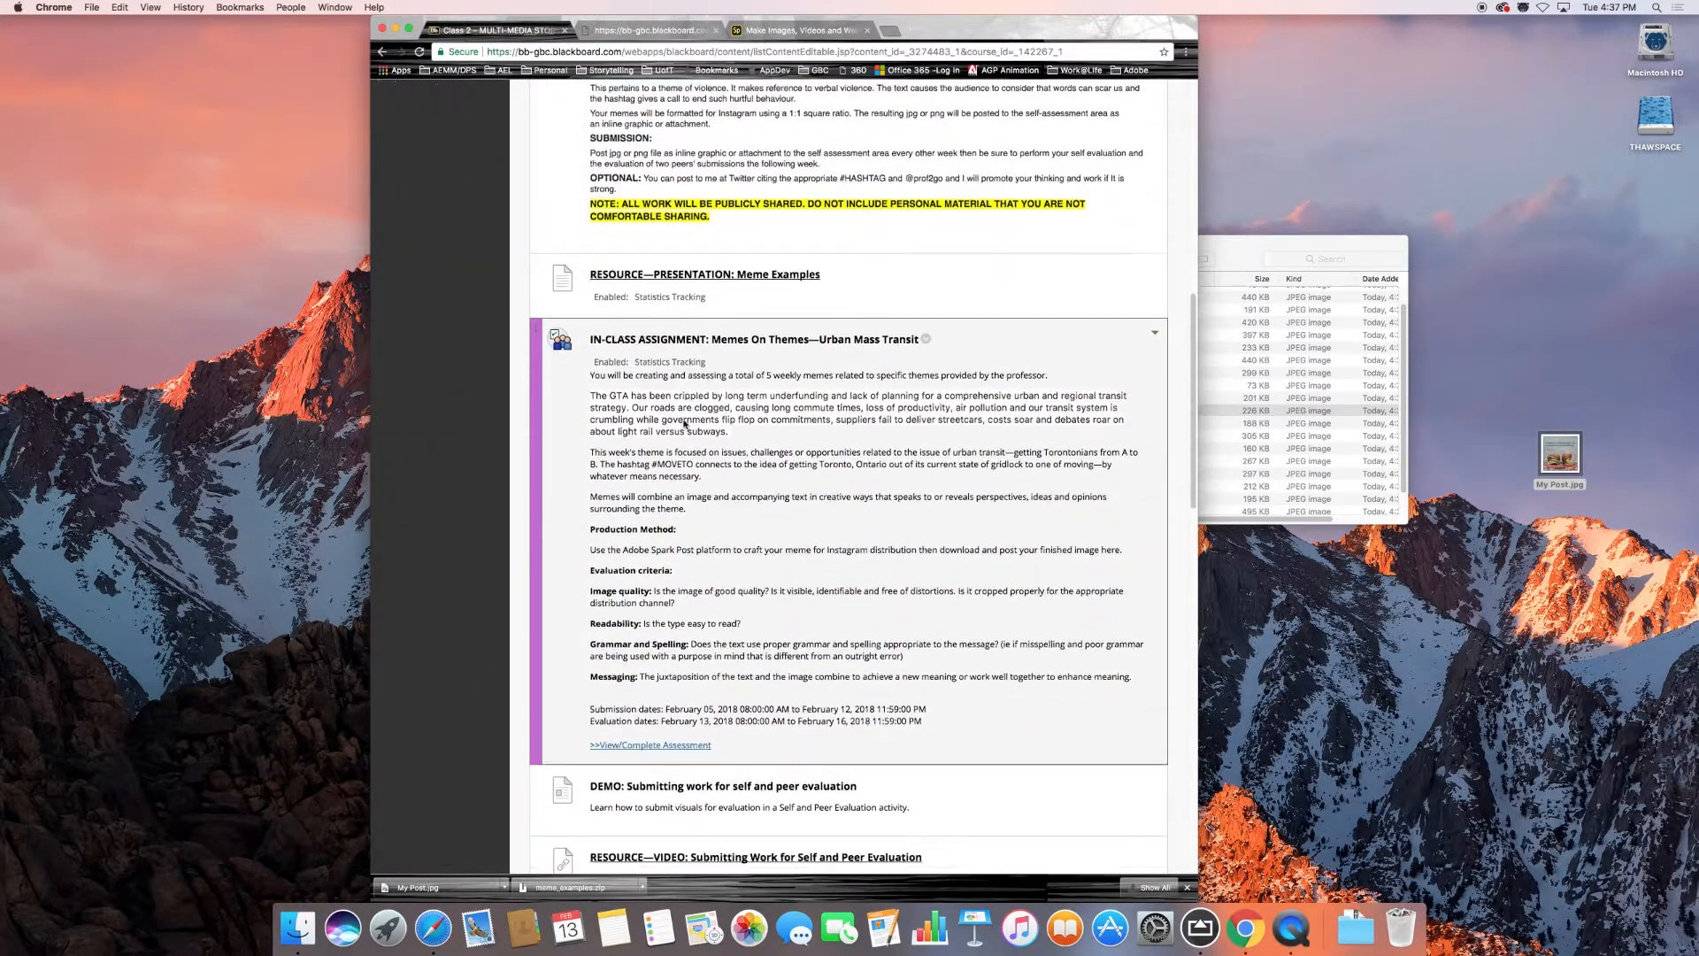
scroll(684, 424, "down", 1)
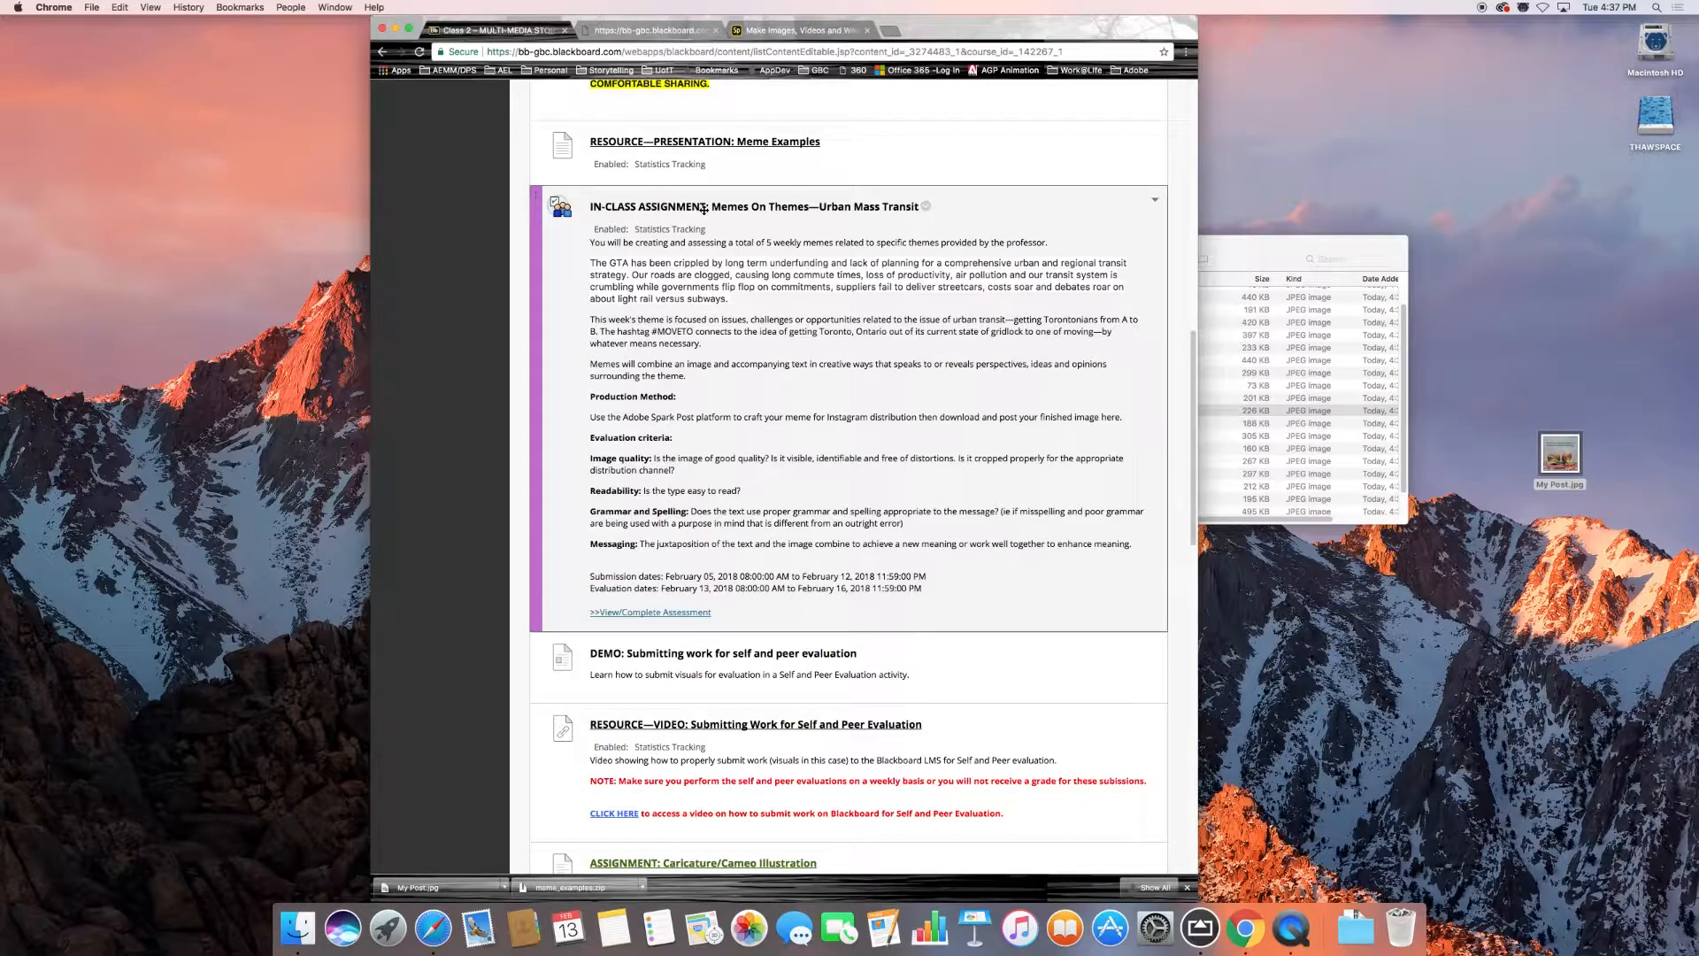
left_click(824, 206)
left_click(1067, 180)
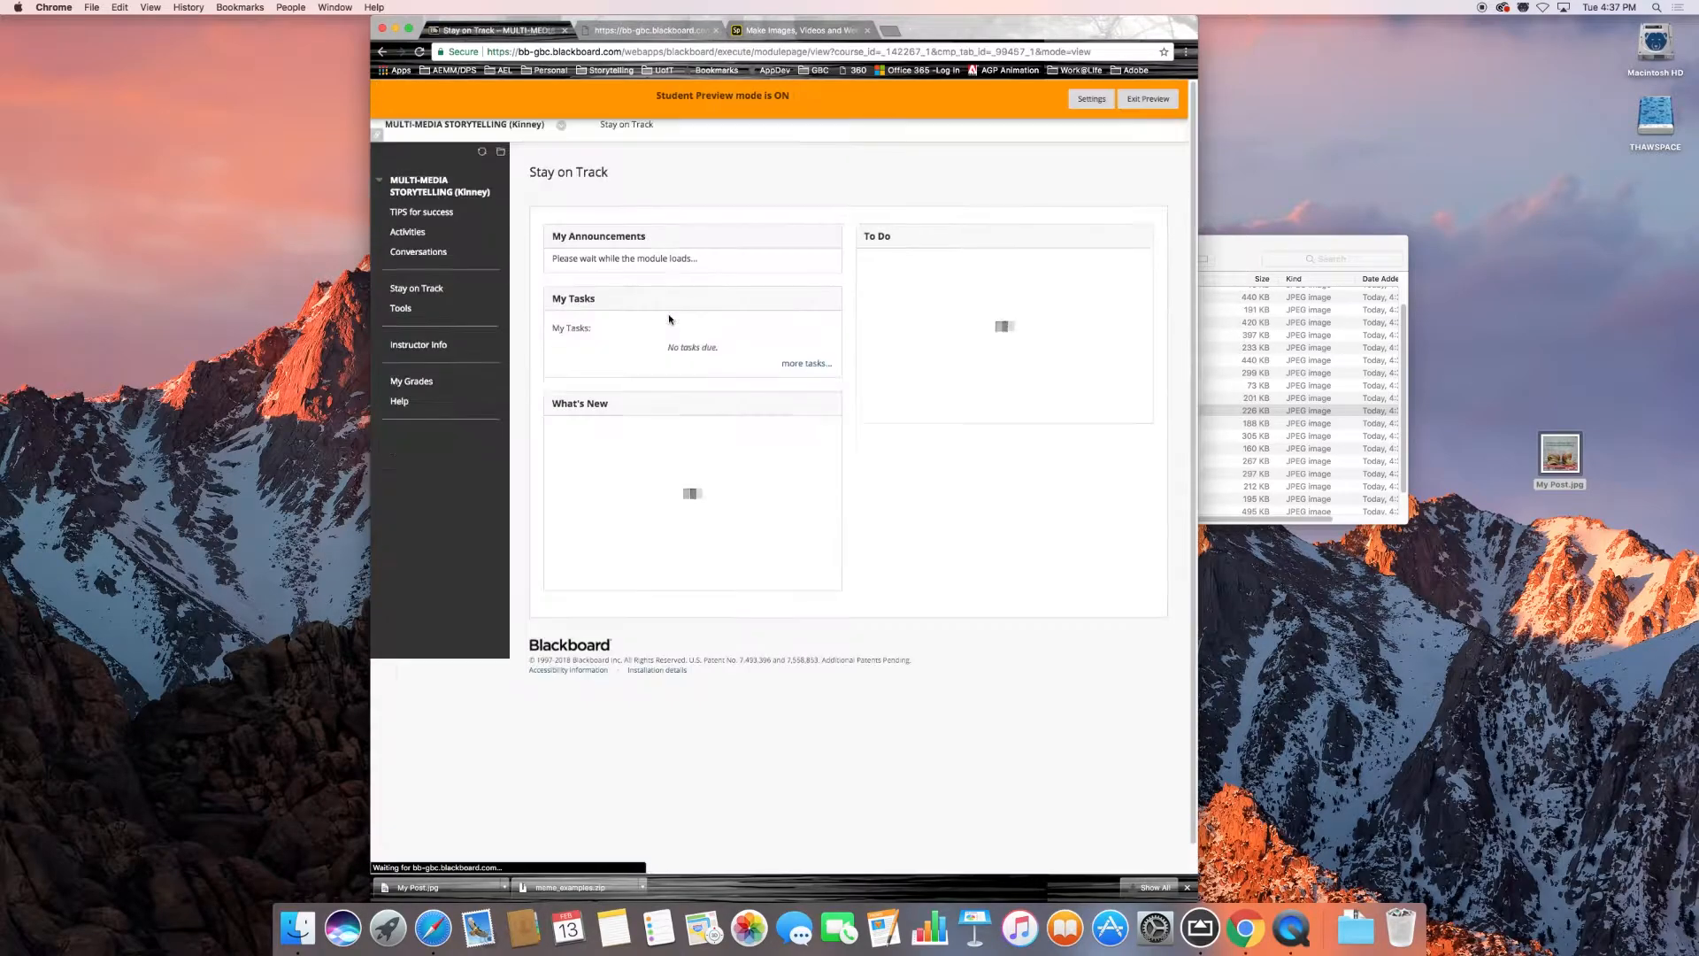
Open the Memes On Themes—Urban Mass Transit assignment from the Class 2 activities and start the preview user's self-evaluation.
left_click(408, 232)
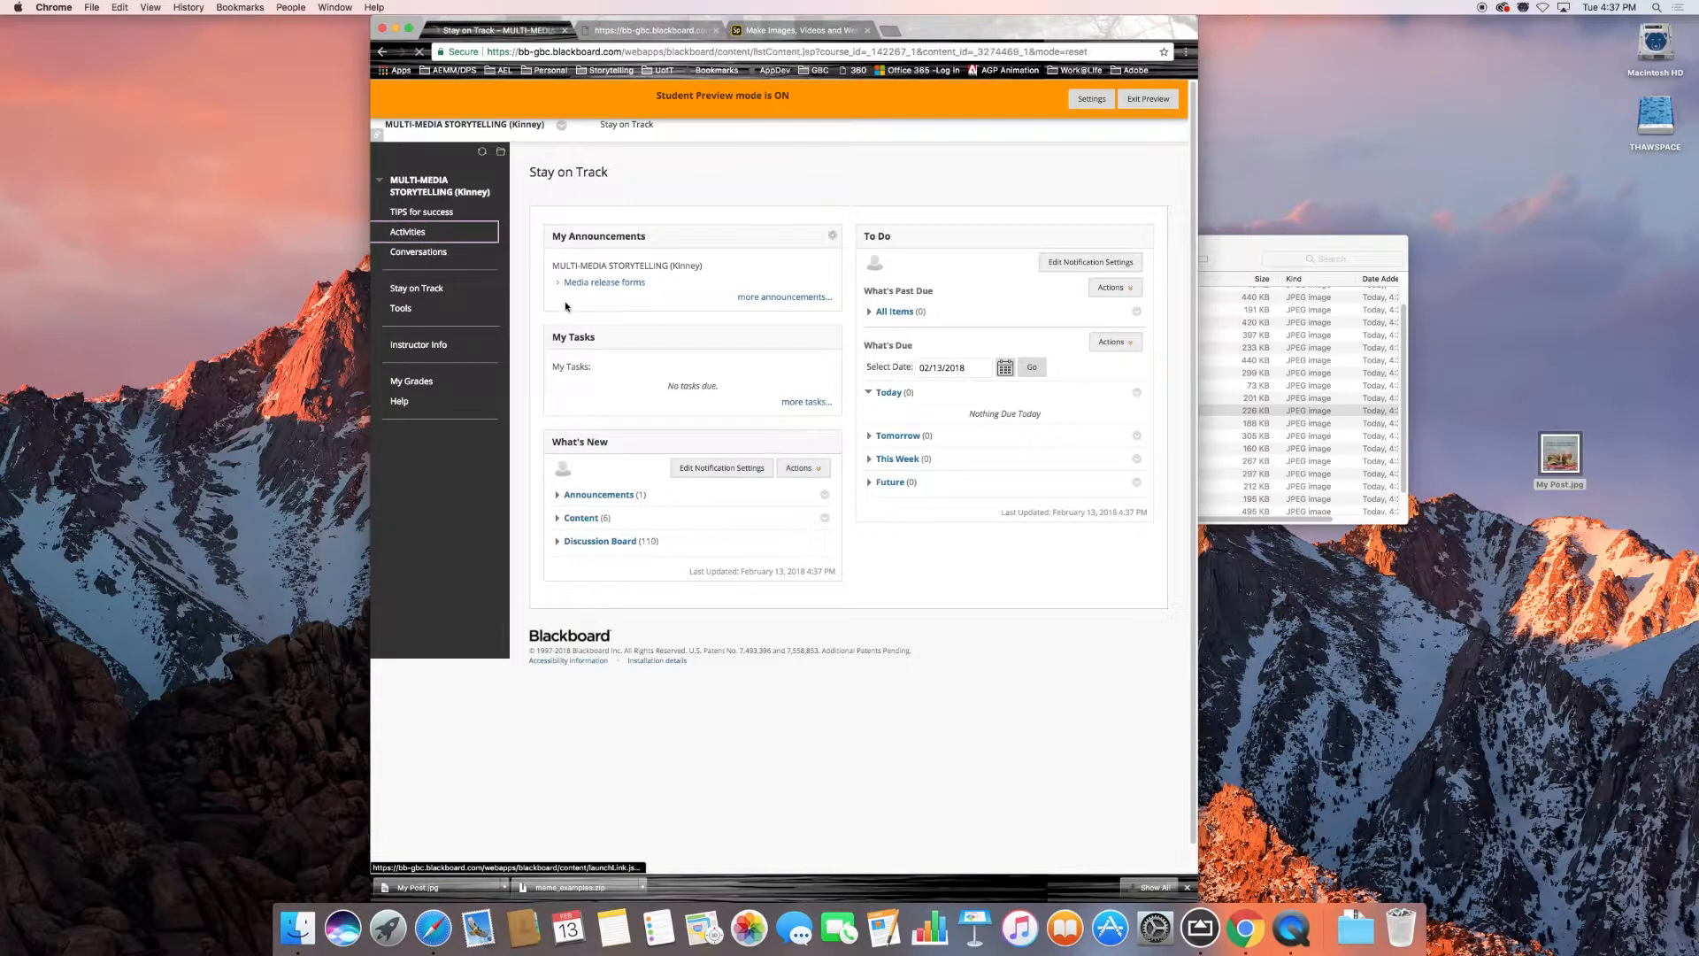
left_click(607, 340)
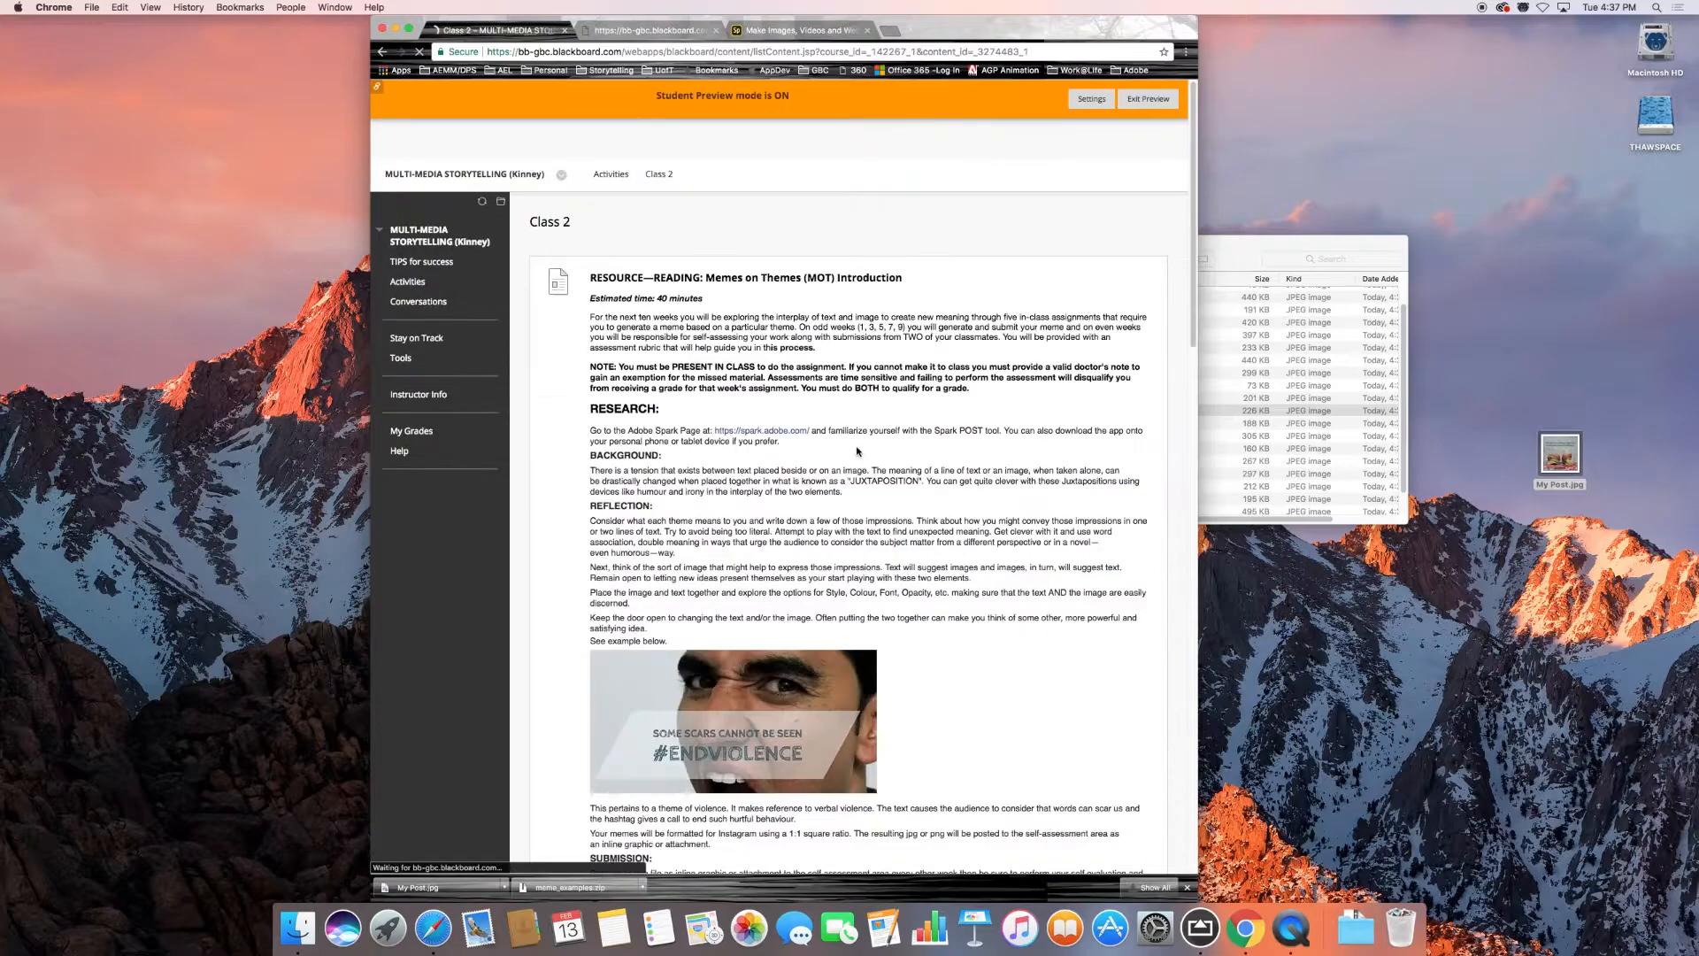
scroll(766, 464, "down", 10)
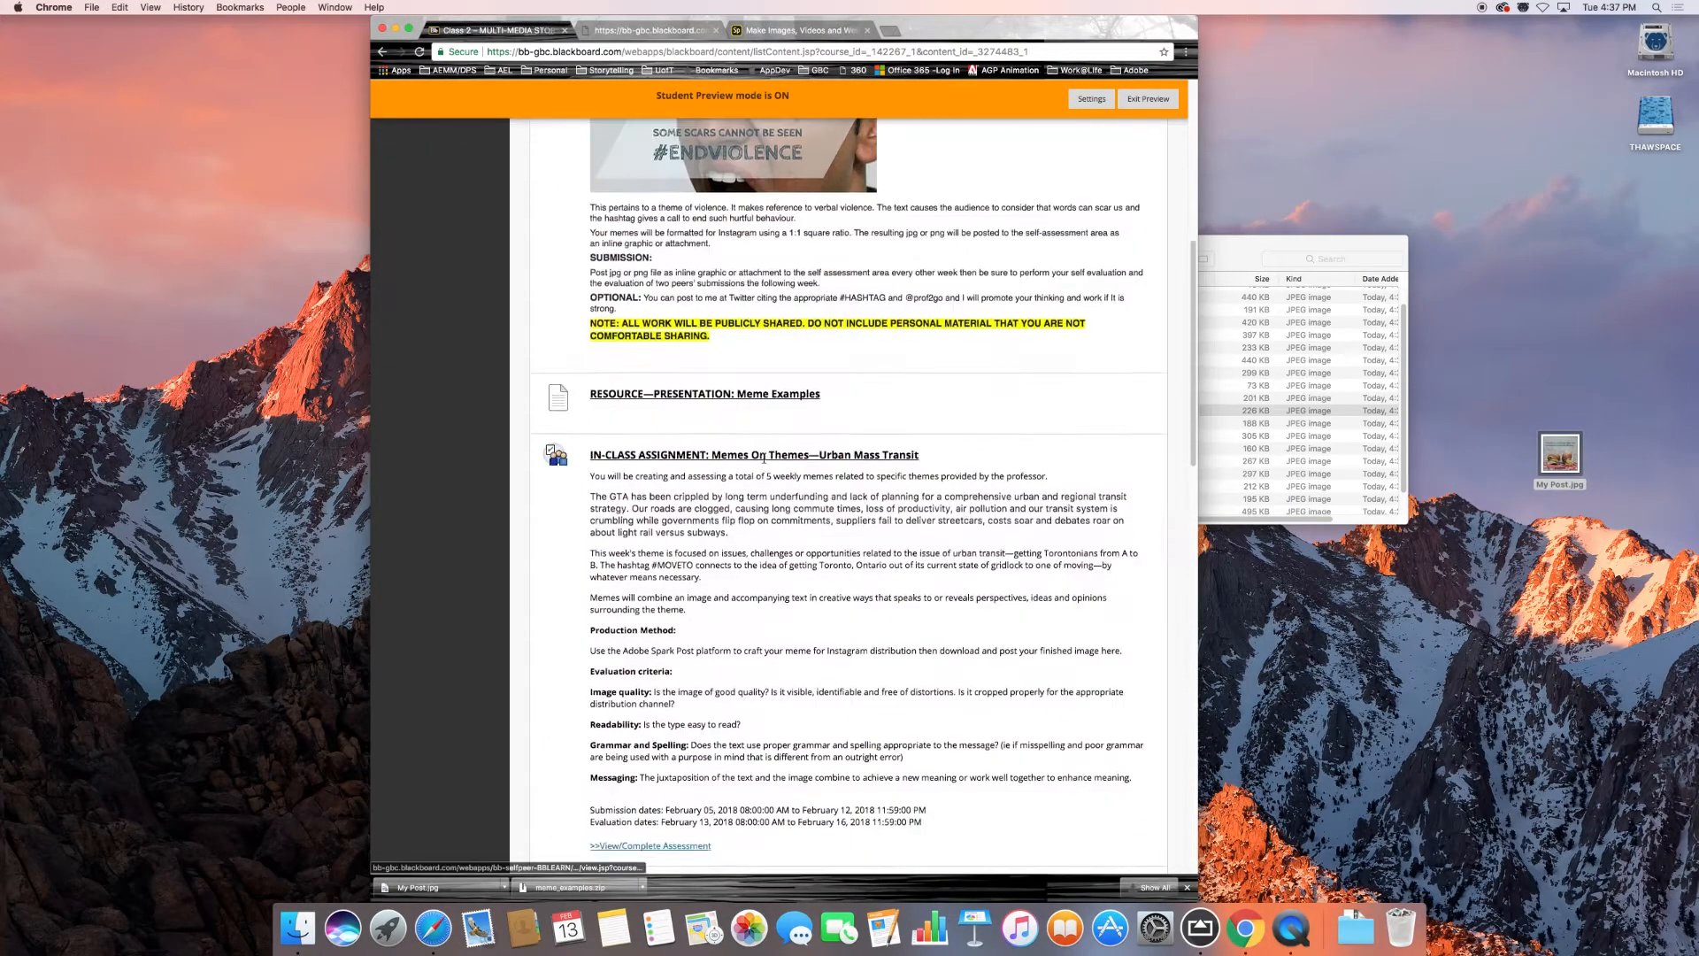
left_click(693, 398)
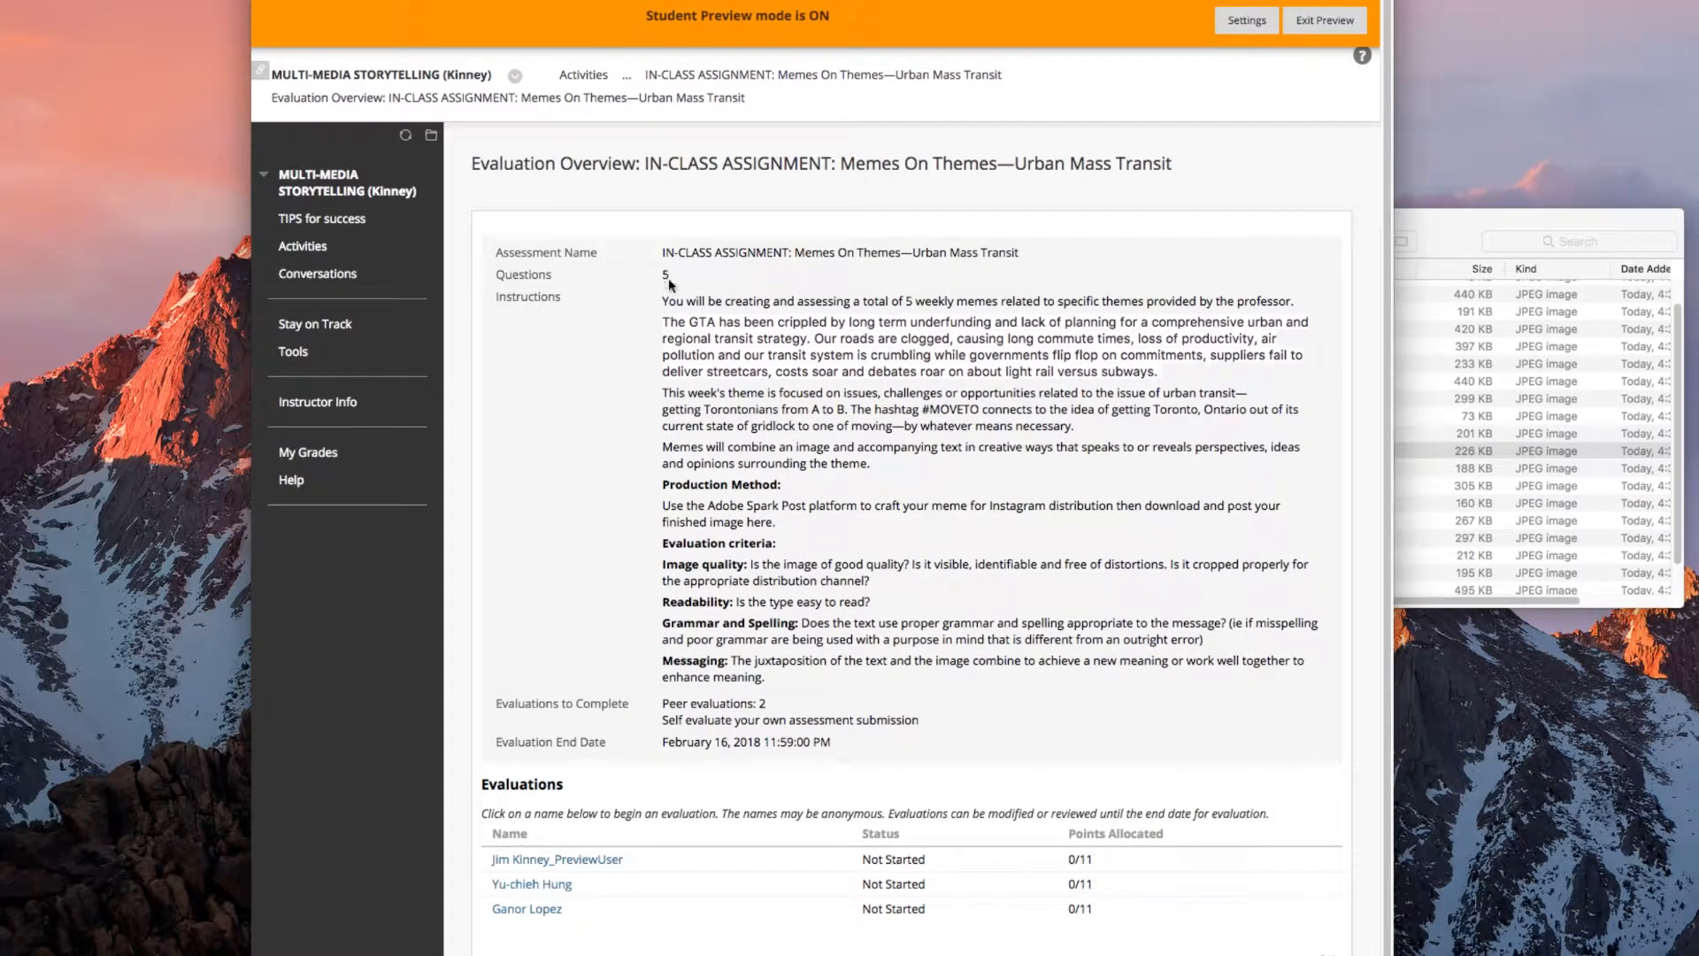
scroll(705, 549, "down", 2)
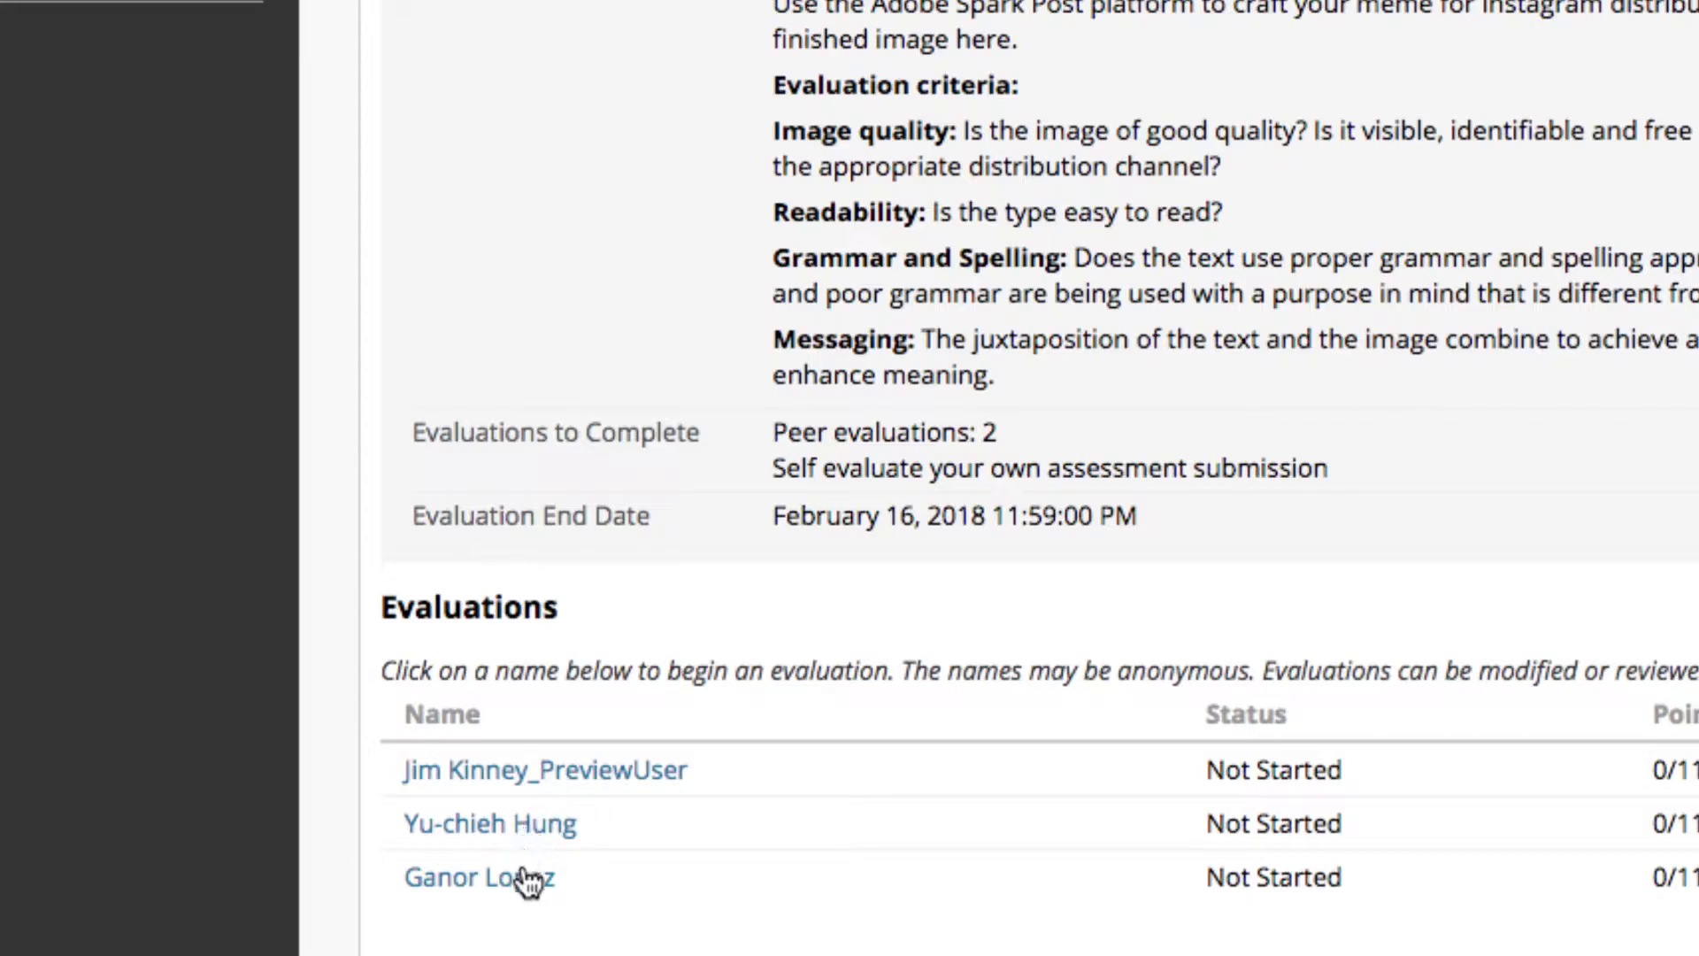
left_click(628, 779)
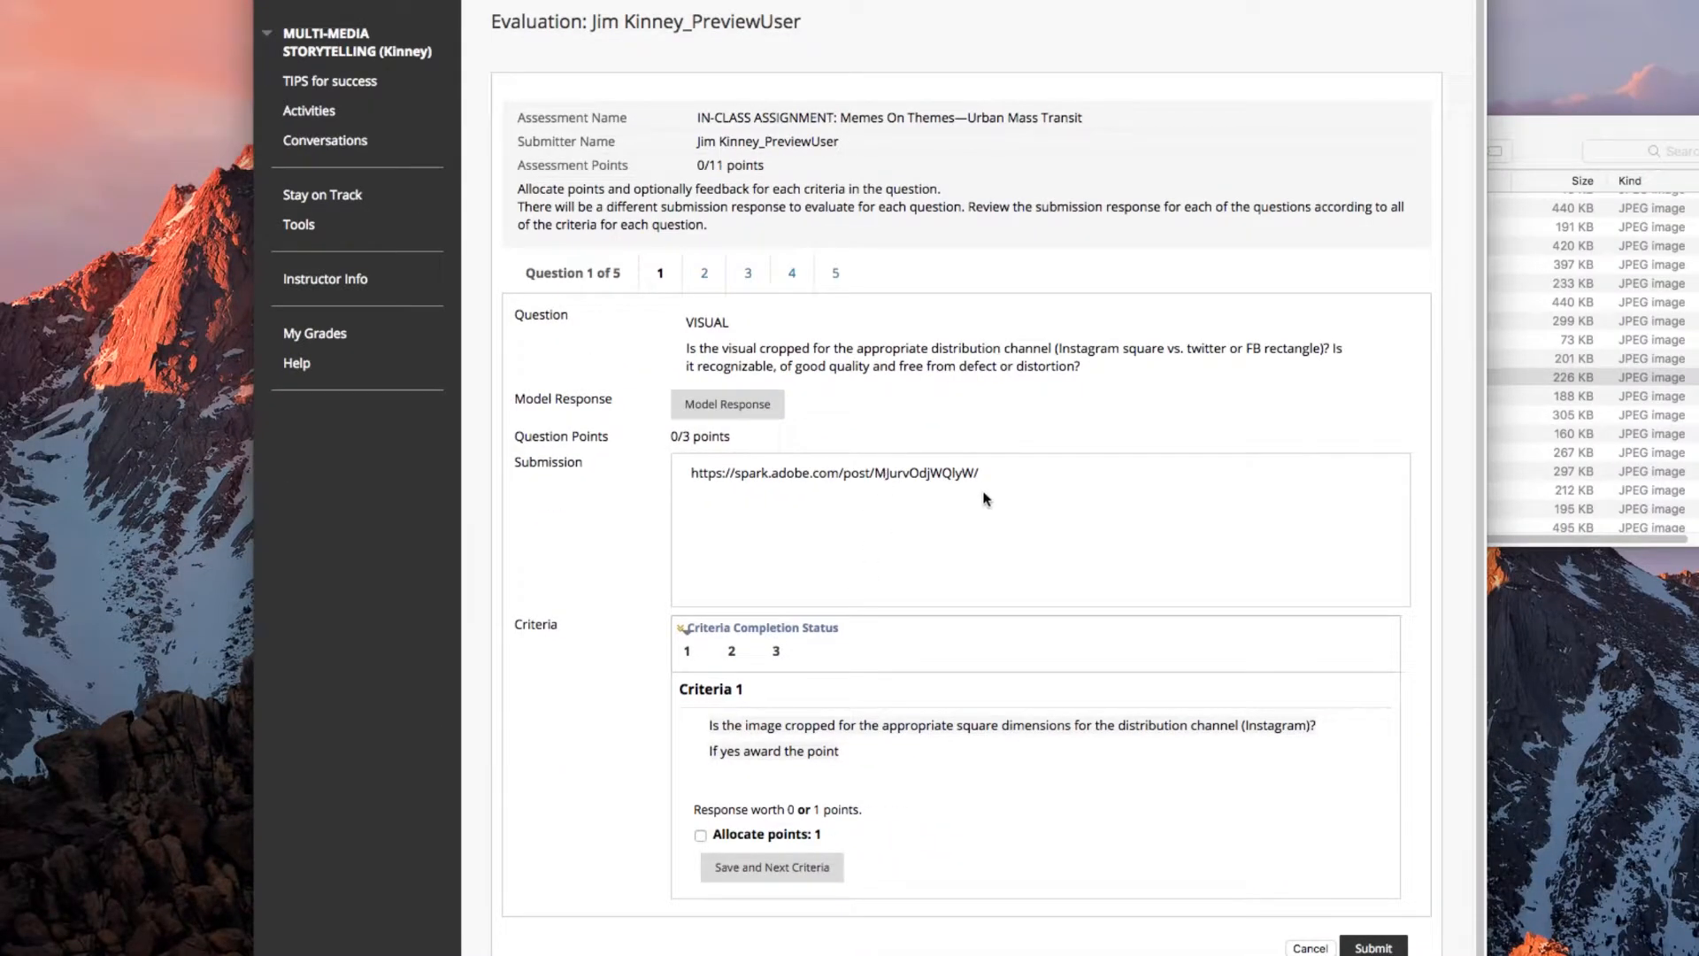
Copy the Adobe Spark link from the question 1 submission and open it in a new browser tab.
left_click_drag(979, 479, 675, 473)
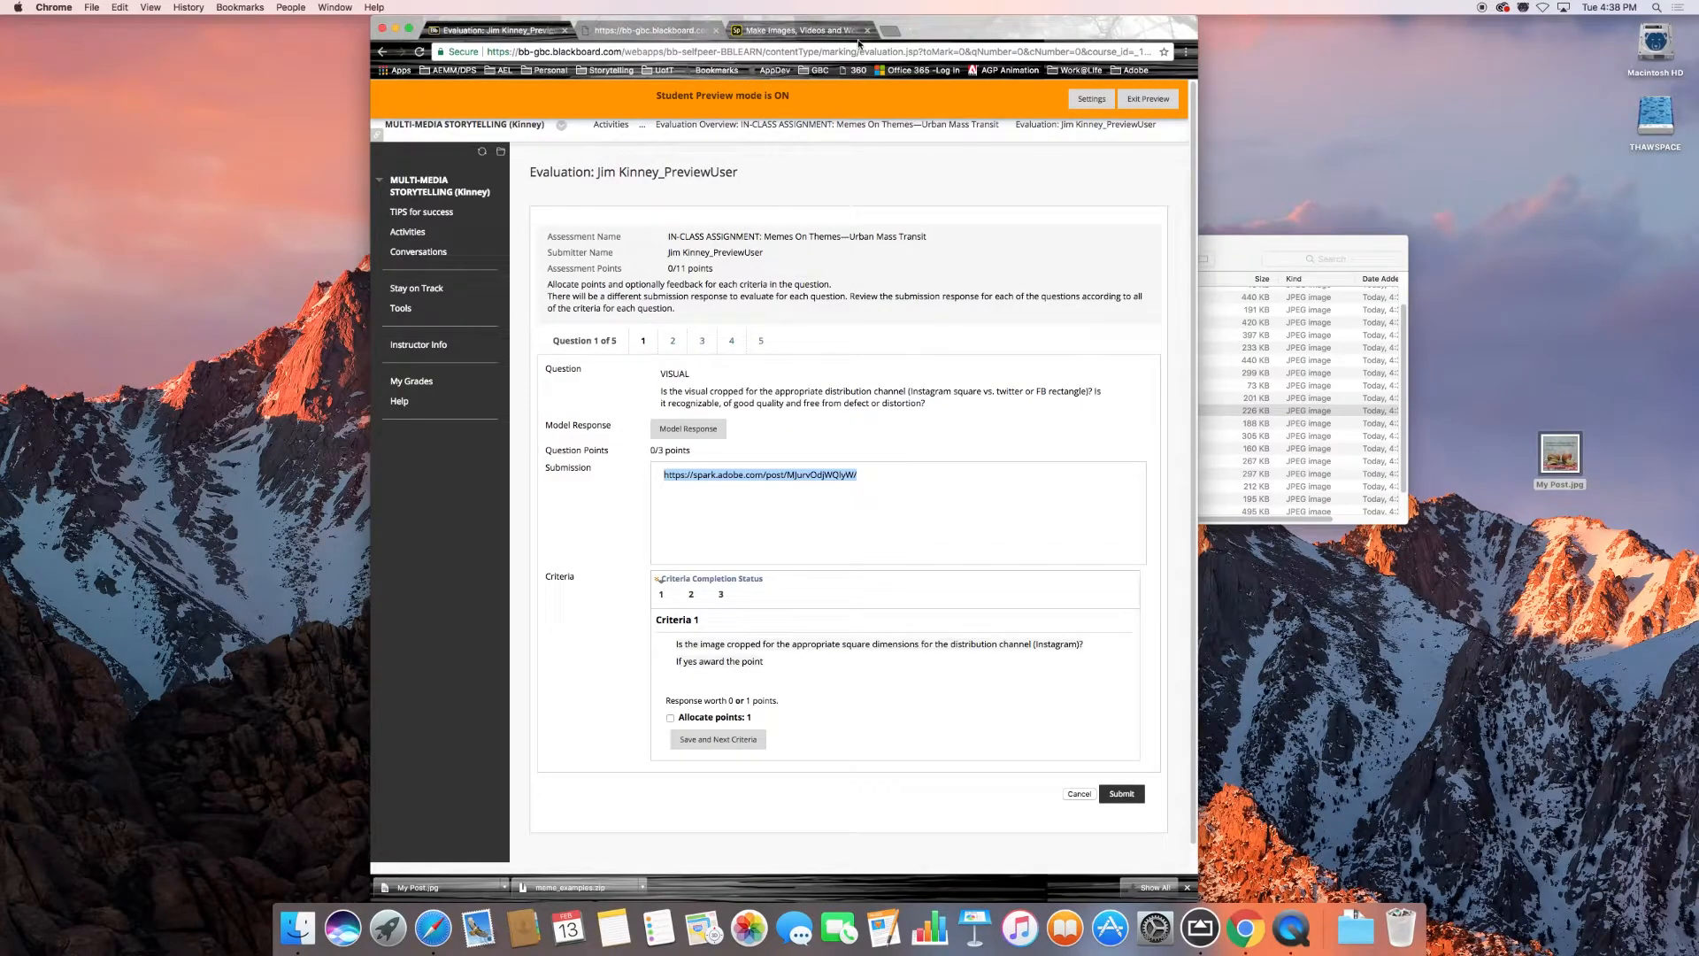
left_click(889, 30)
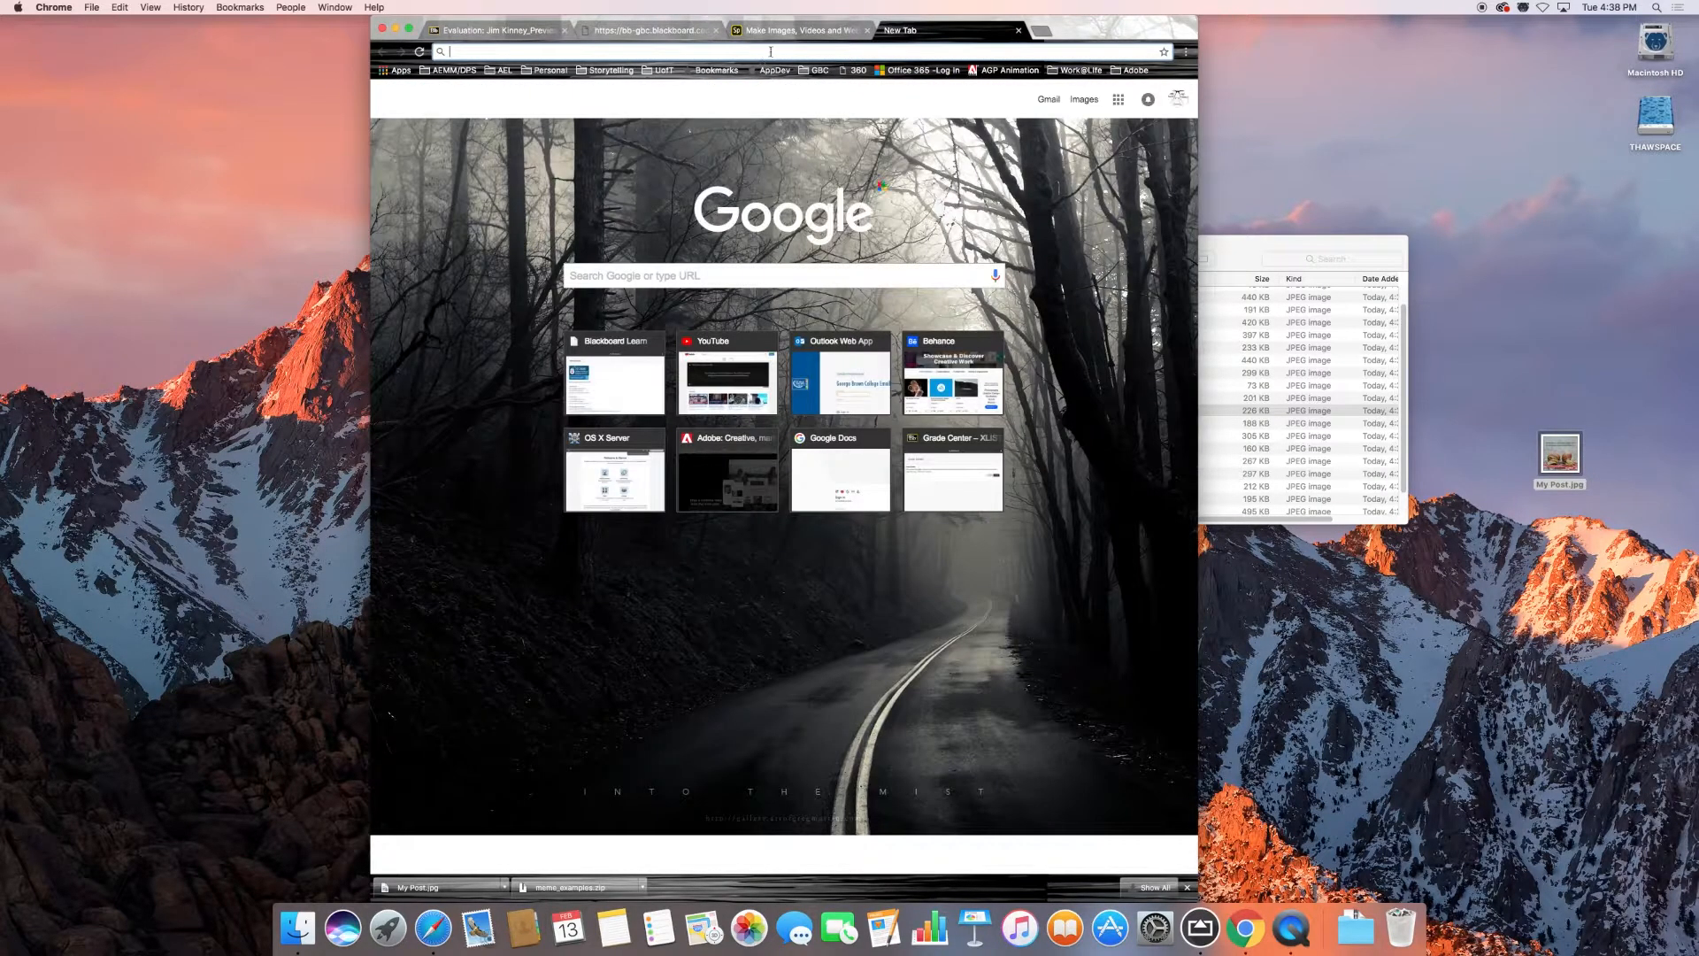
key("super+v")
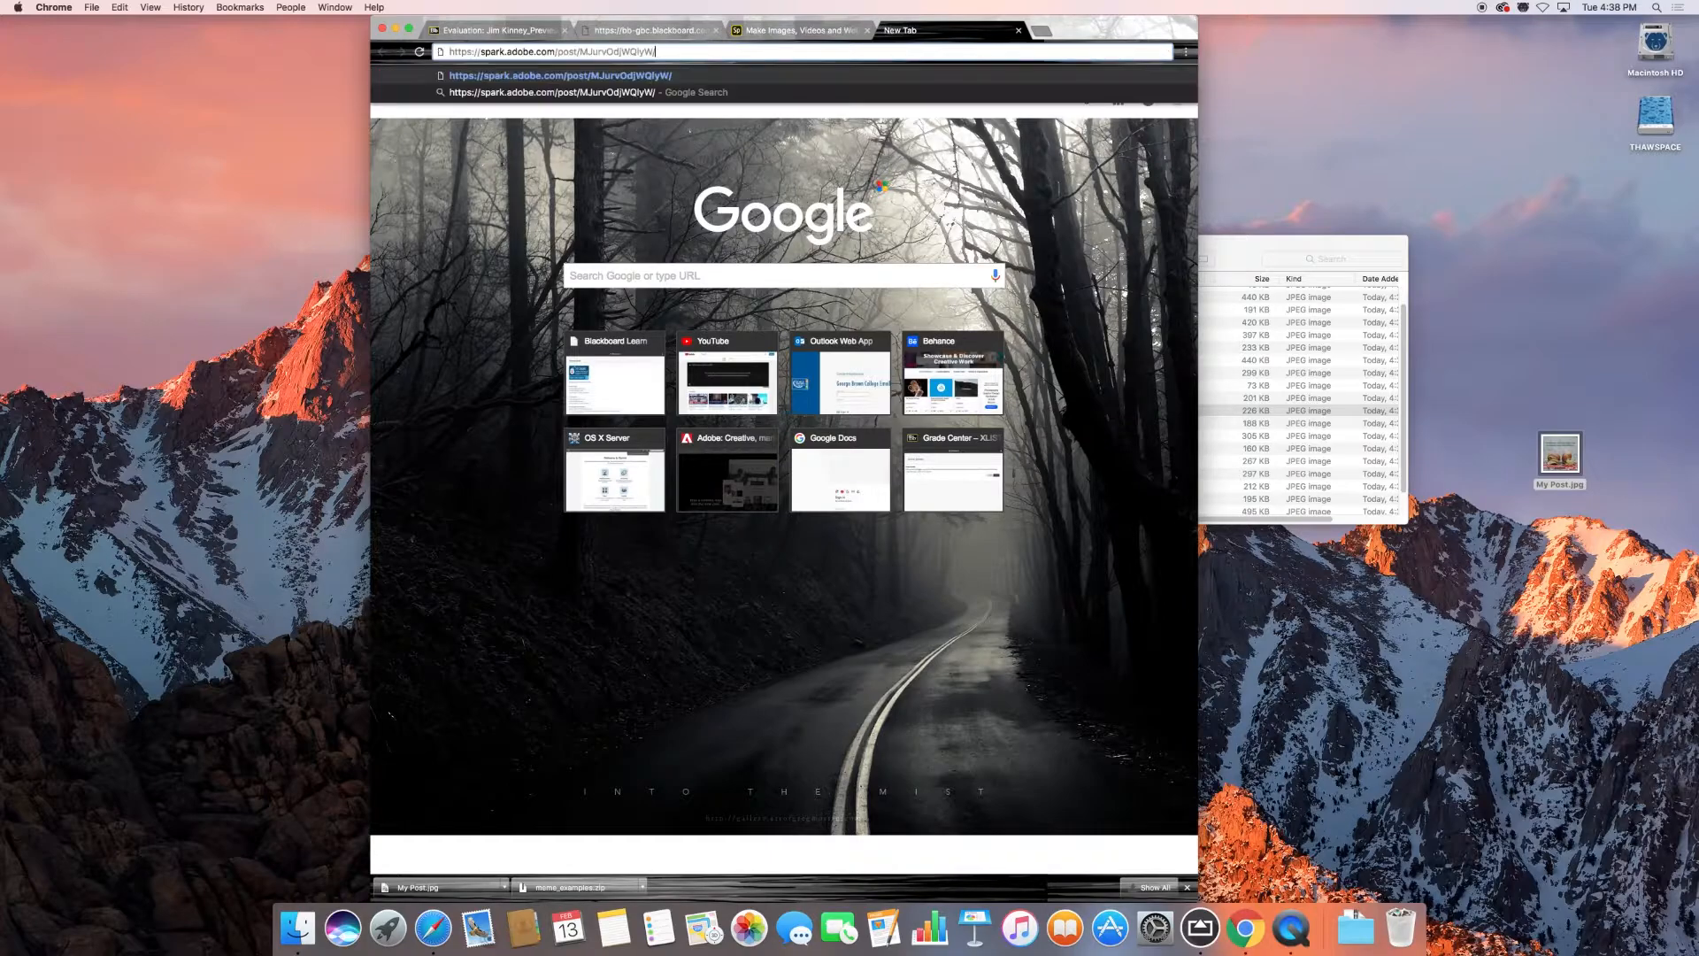
key("Return")
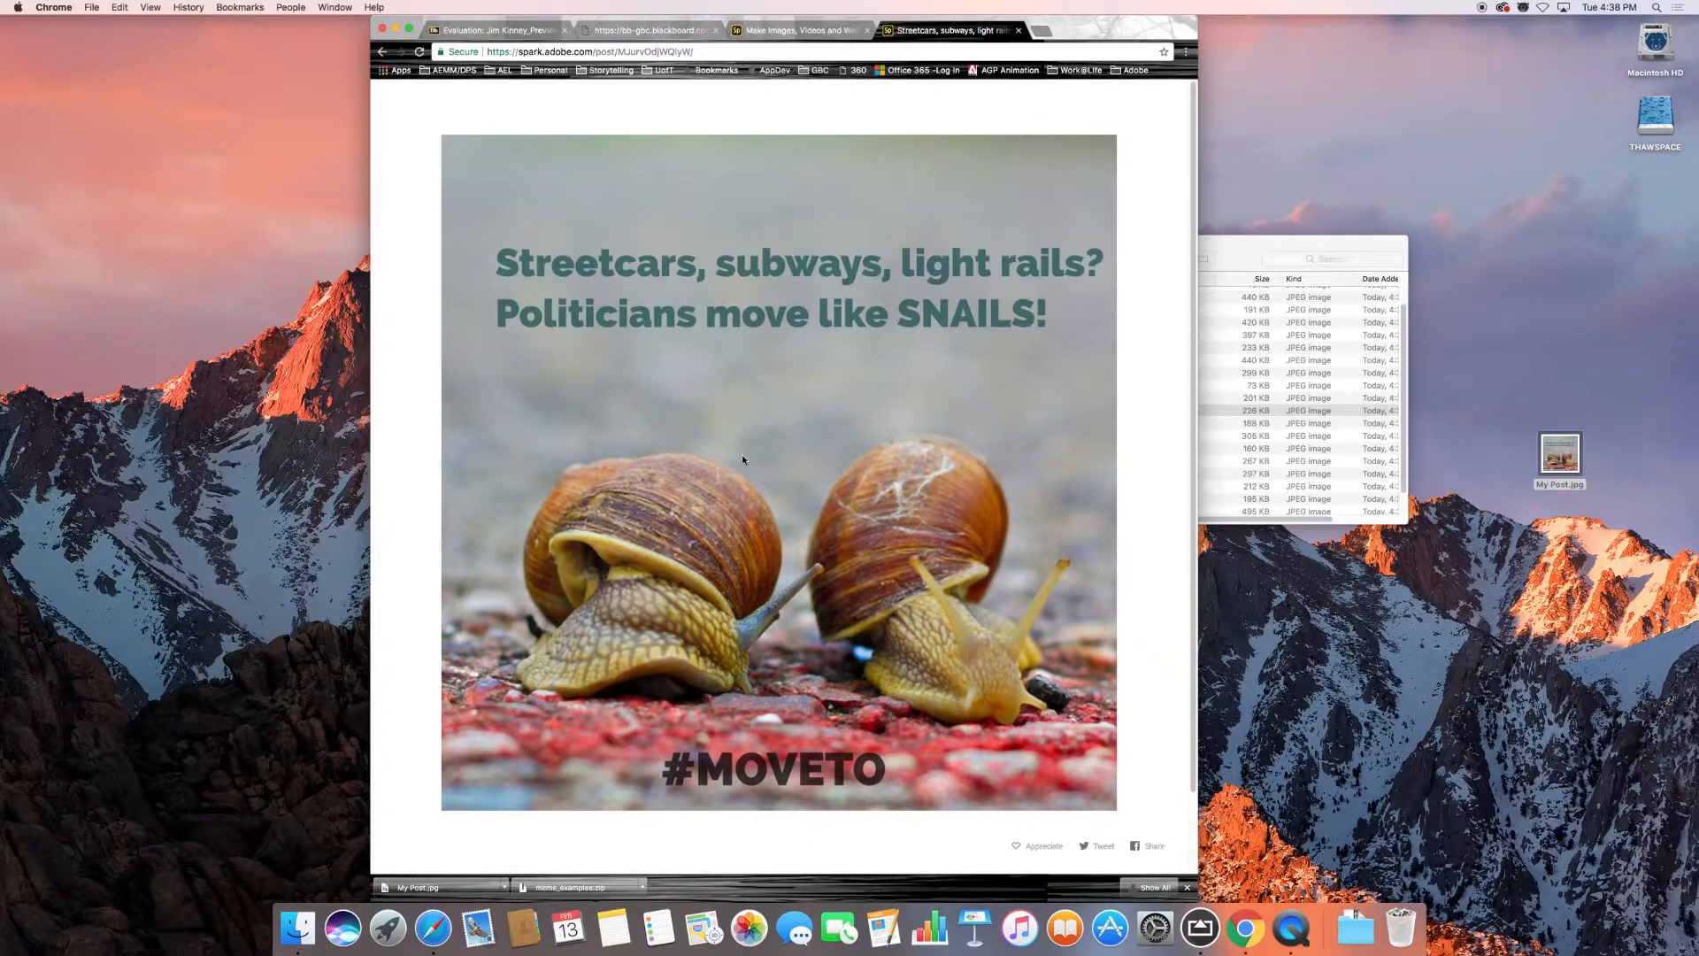
Detach the meme page into its own window, move the evaluation window beside it, and compare the meme with question 1.
left_click_drag(943, 33, 890, 37)
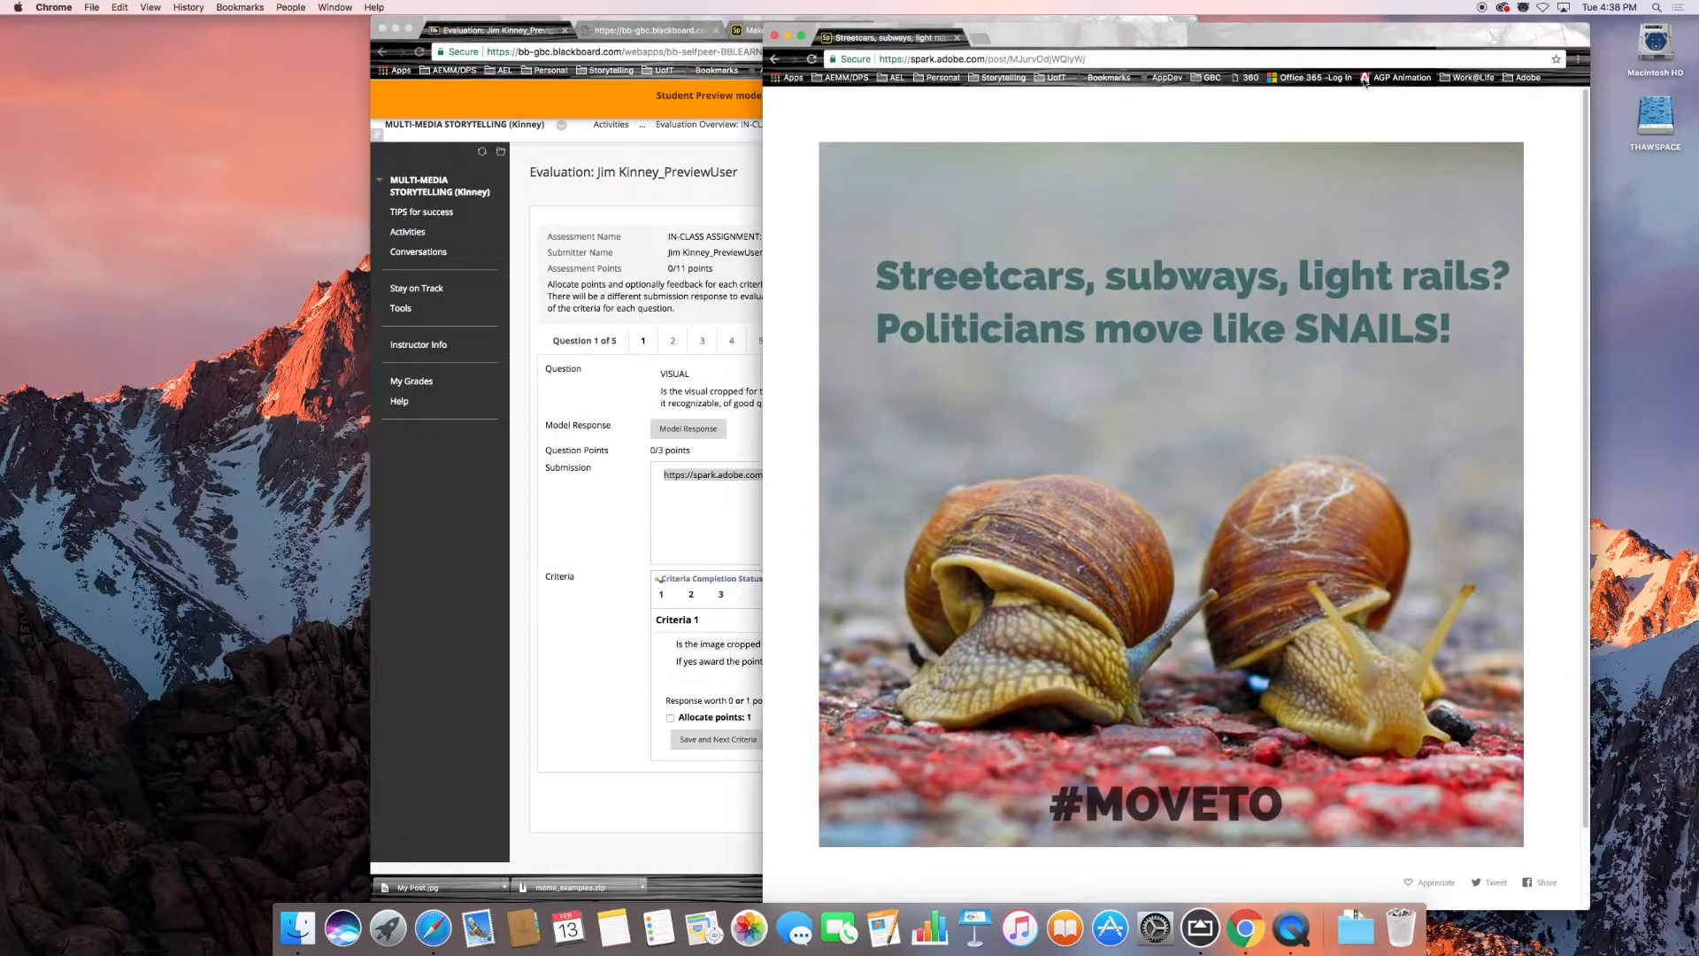
left_click(669, 518)
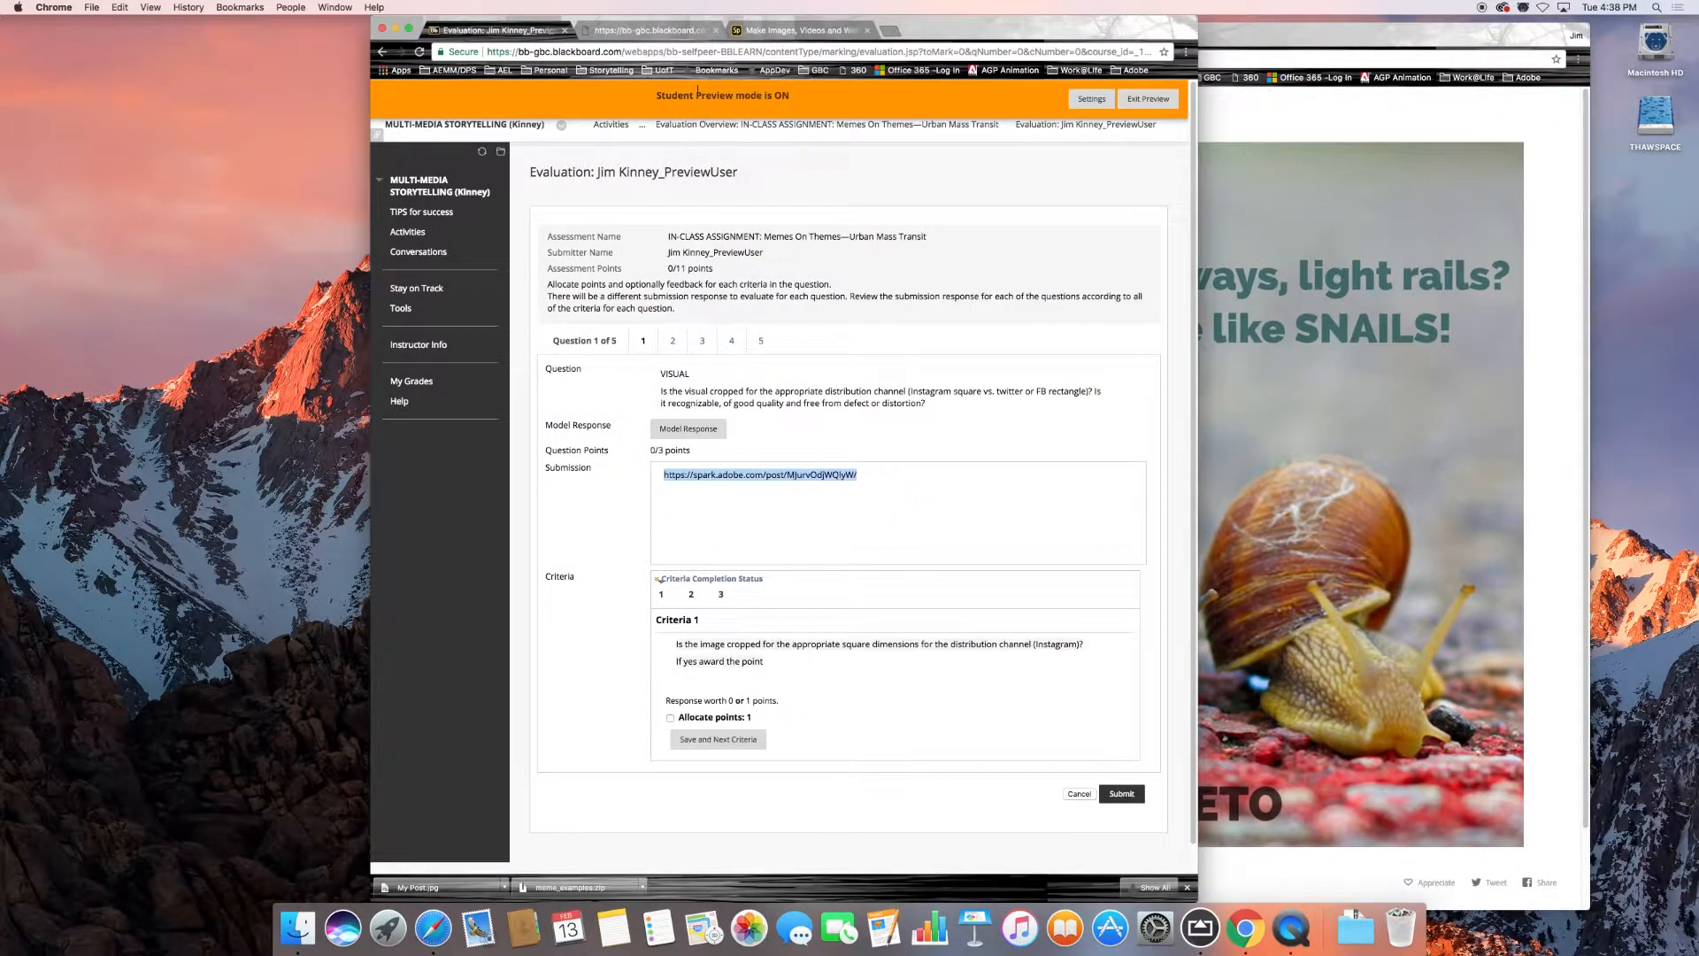
left_click_drag(909, 18, 664, 18)
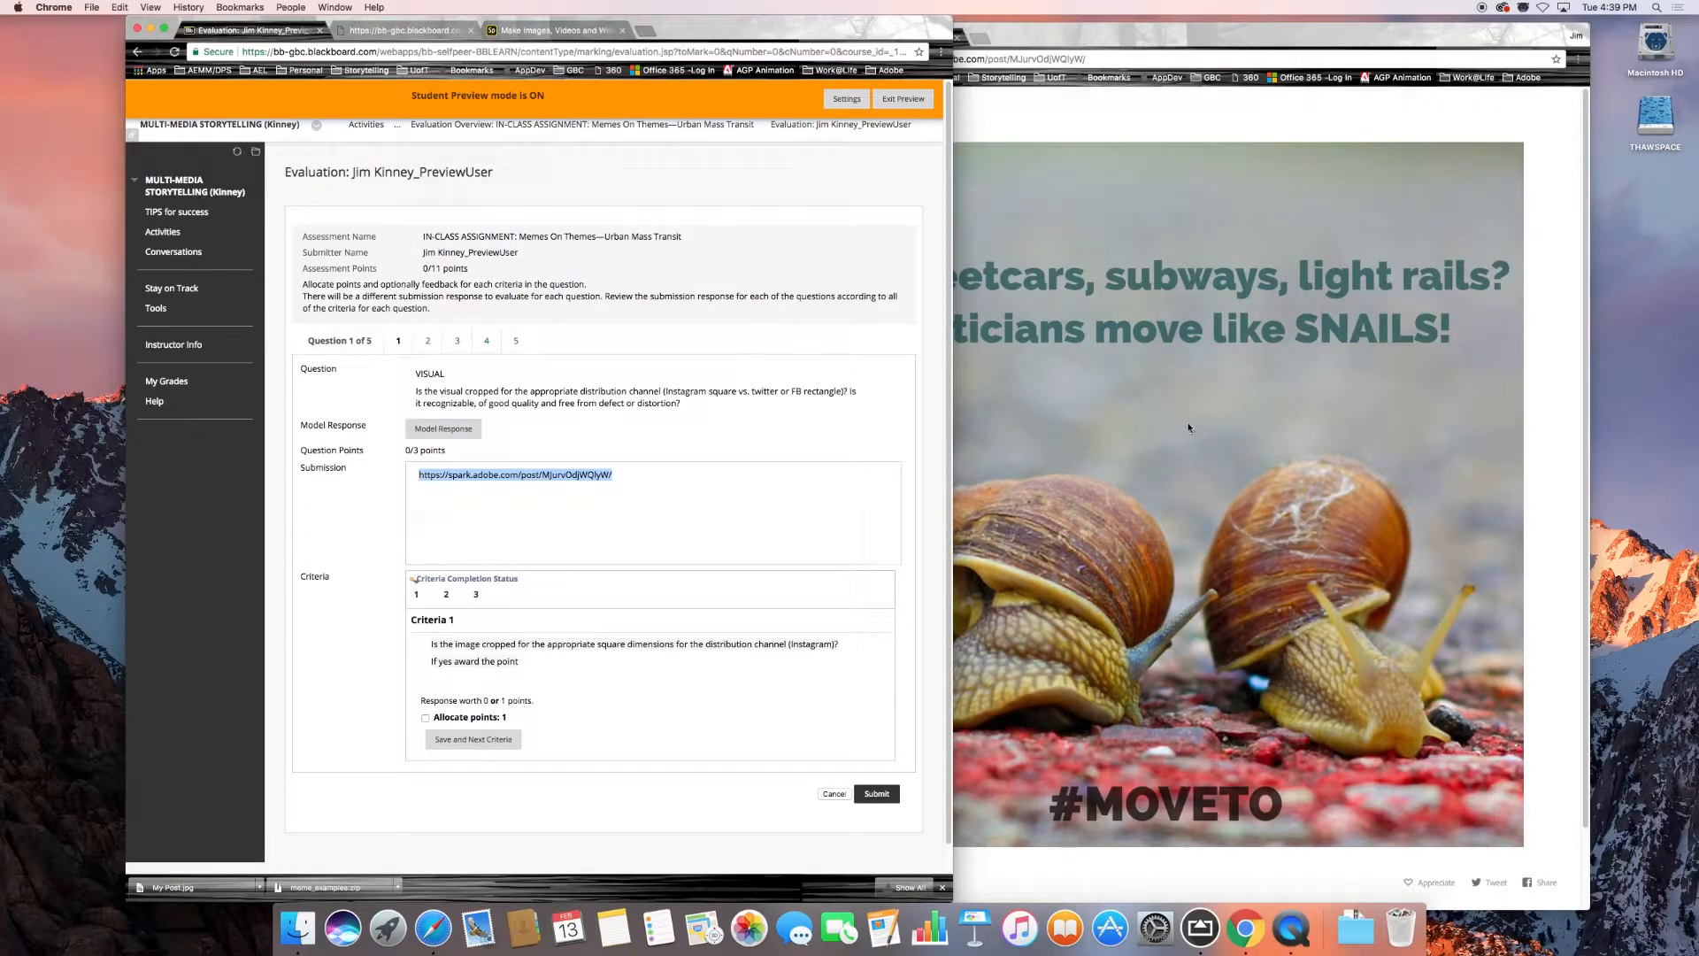
left_click(1189, 427)
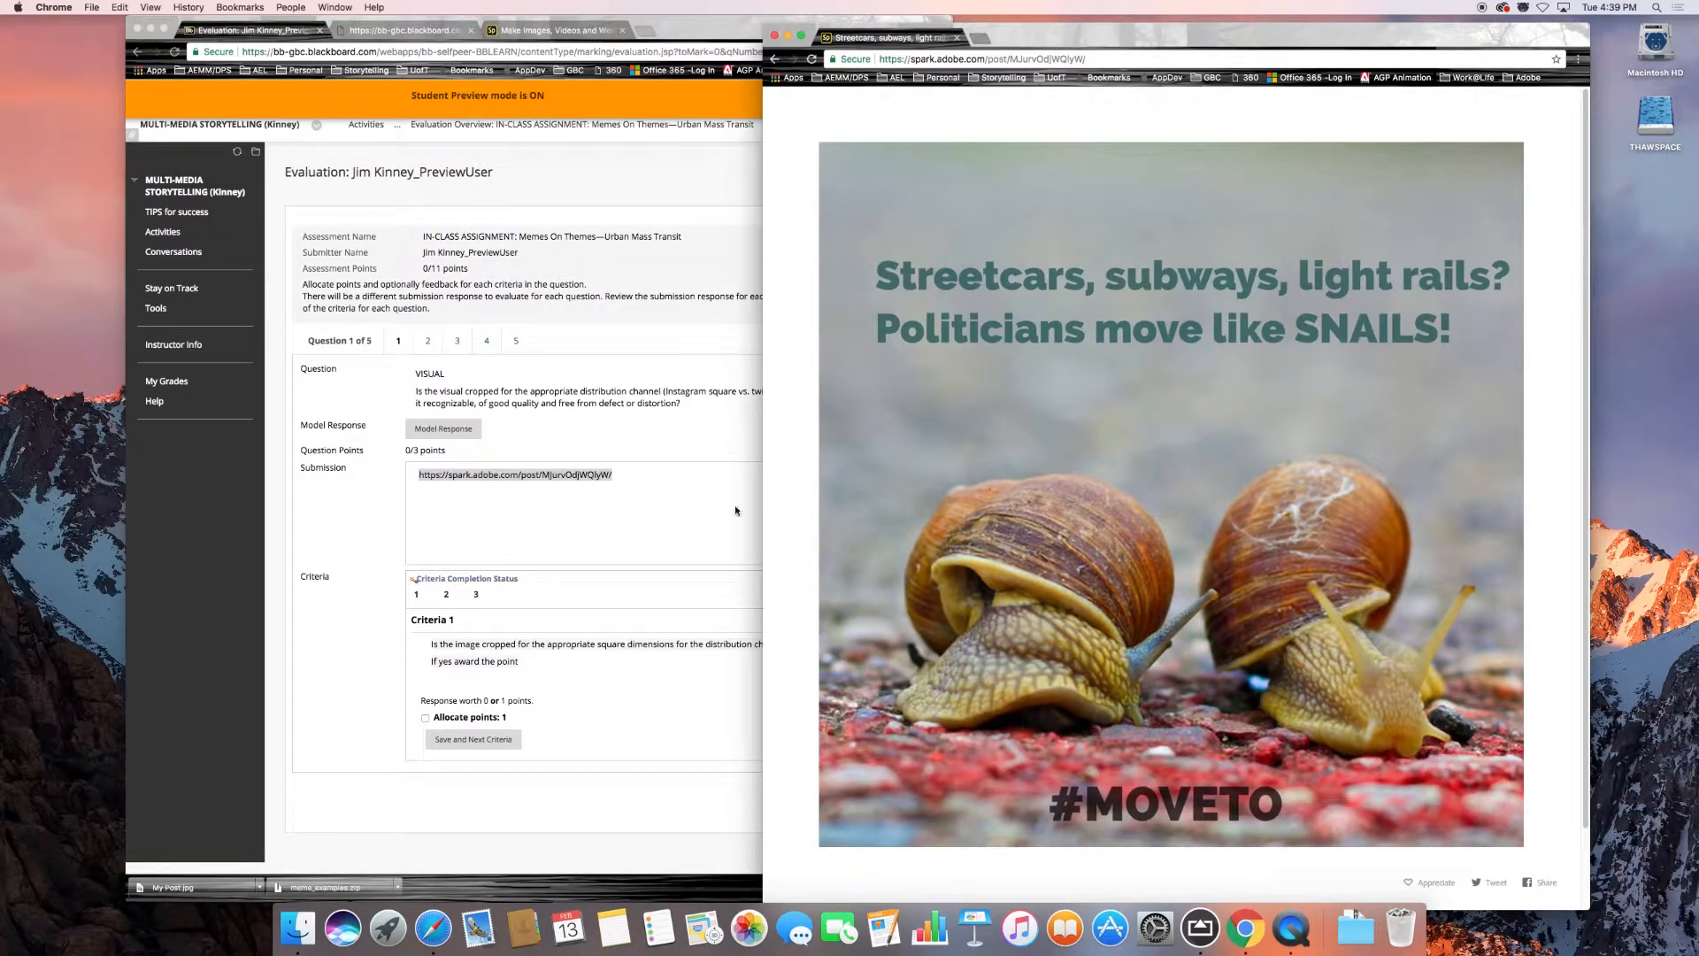
left_click(627, 412)
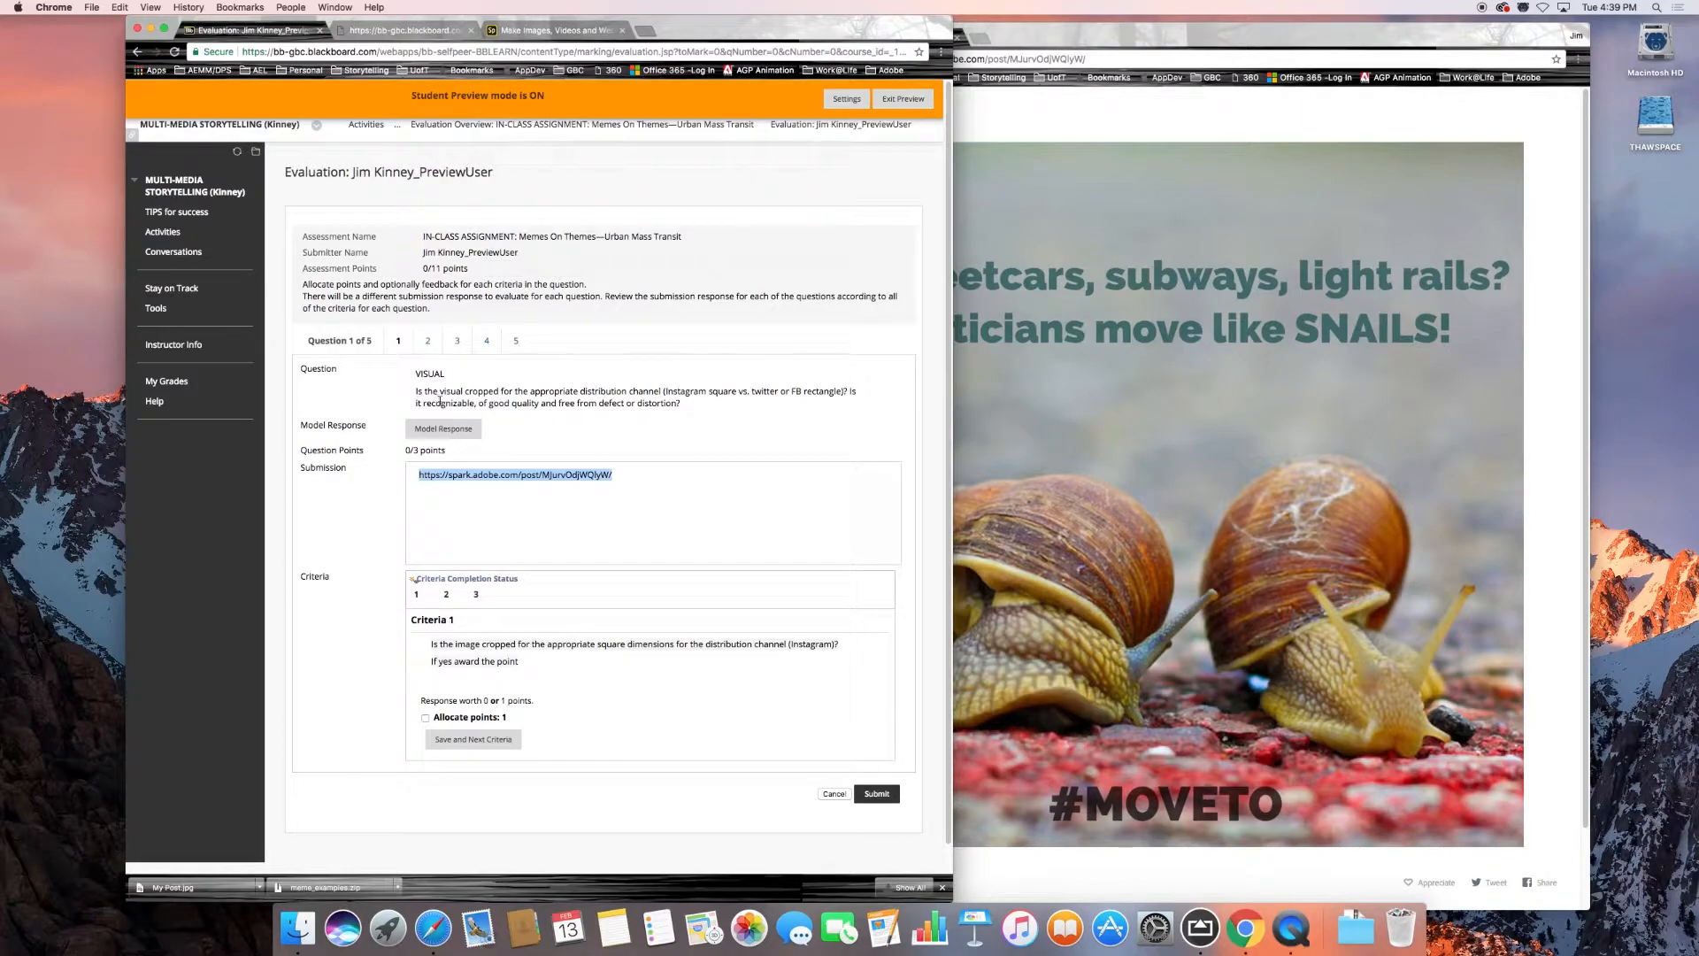
left_click(1191, 611)
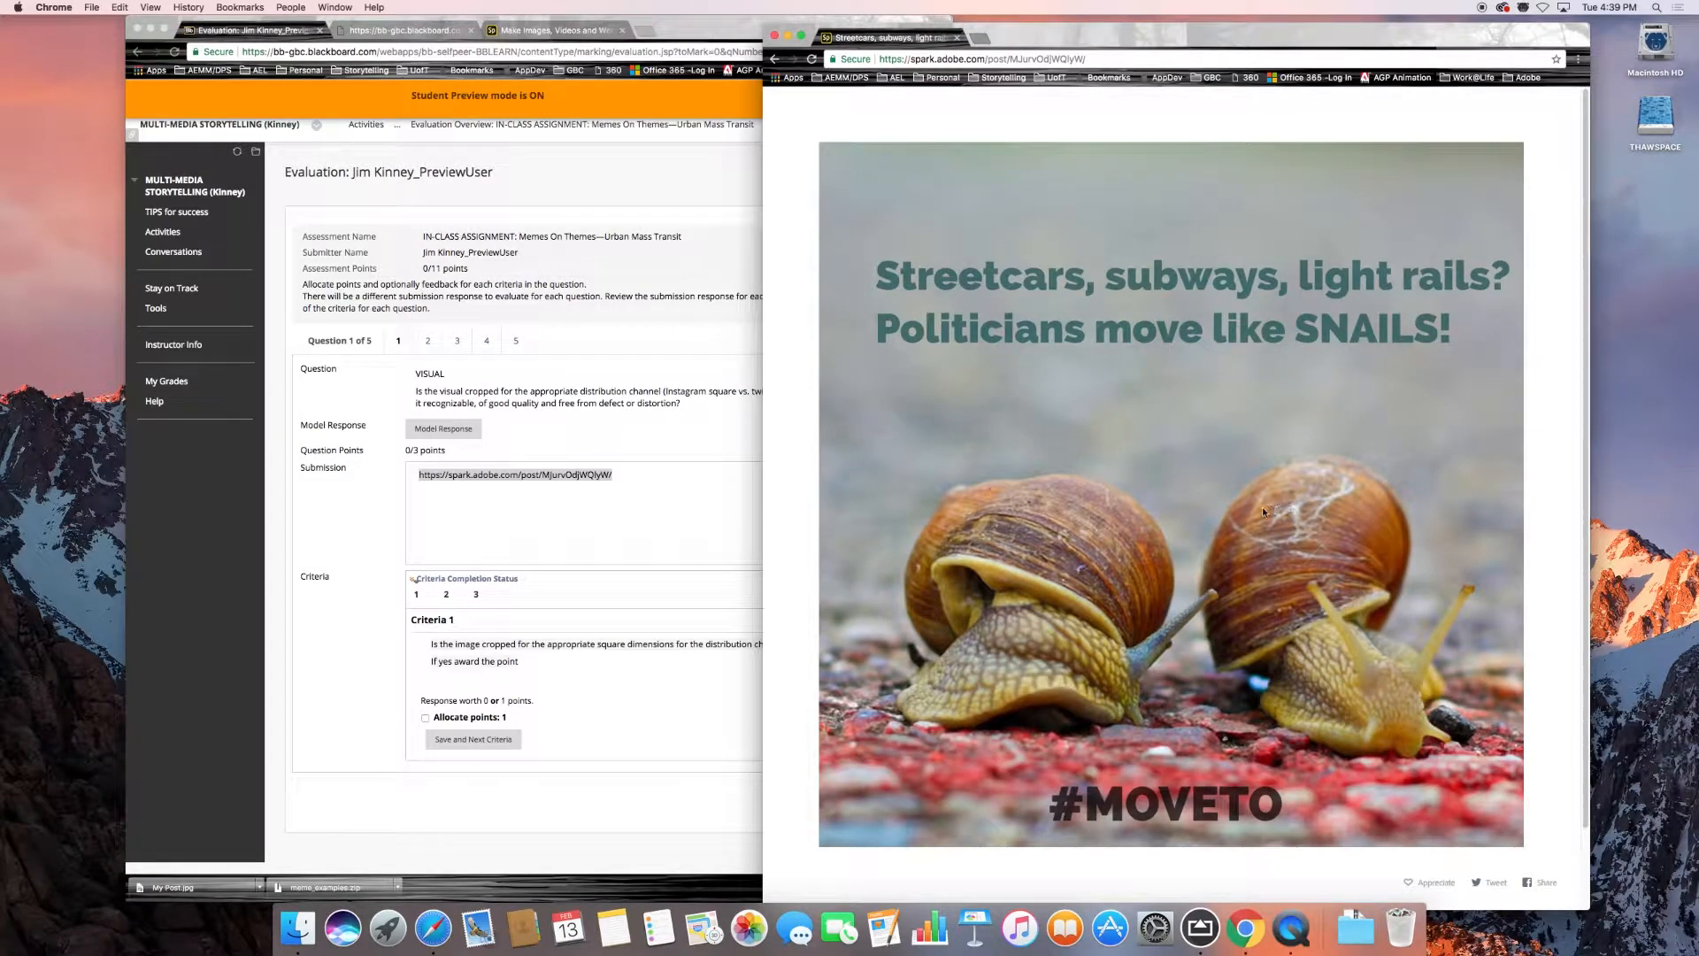
left_click(614, 517)
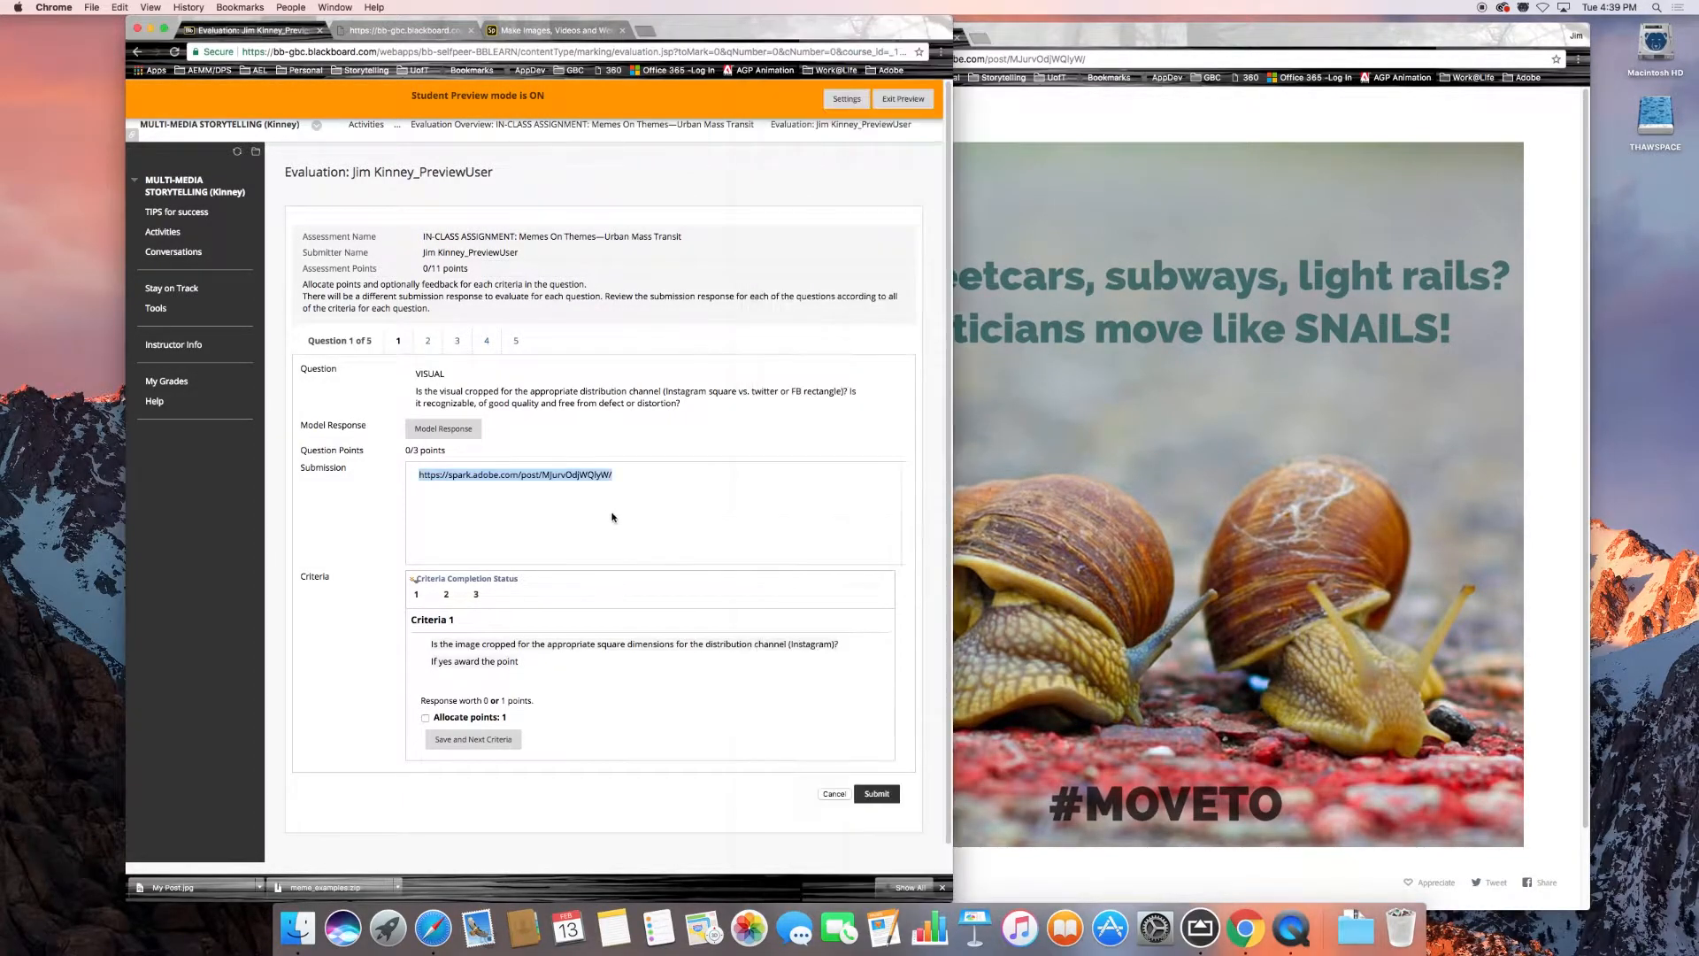
View the model response for question 1 in an enlarged window, examine its example memes and comments, and close it.
left_click(437, 431)
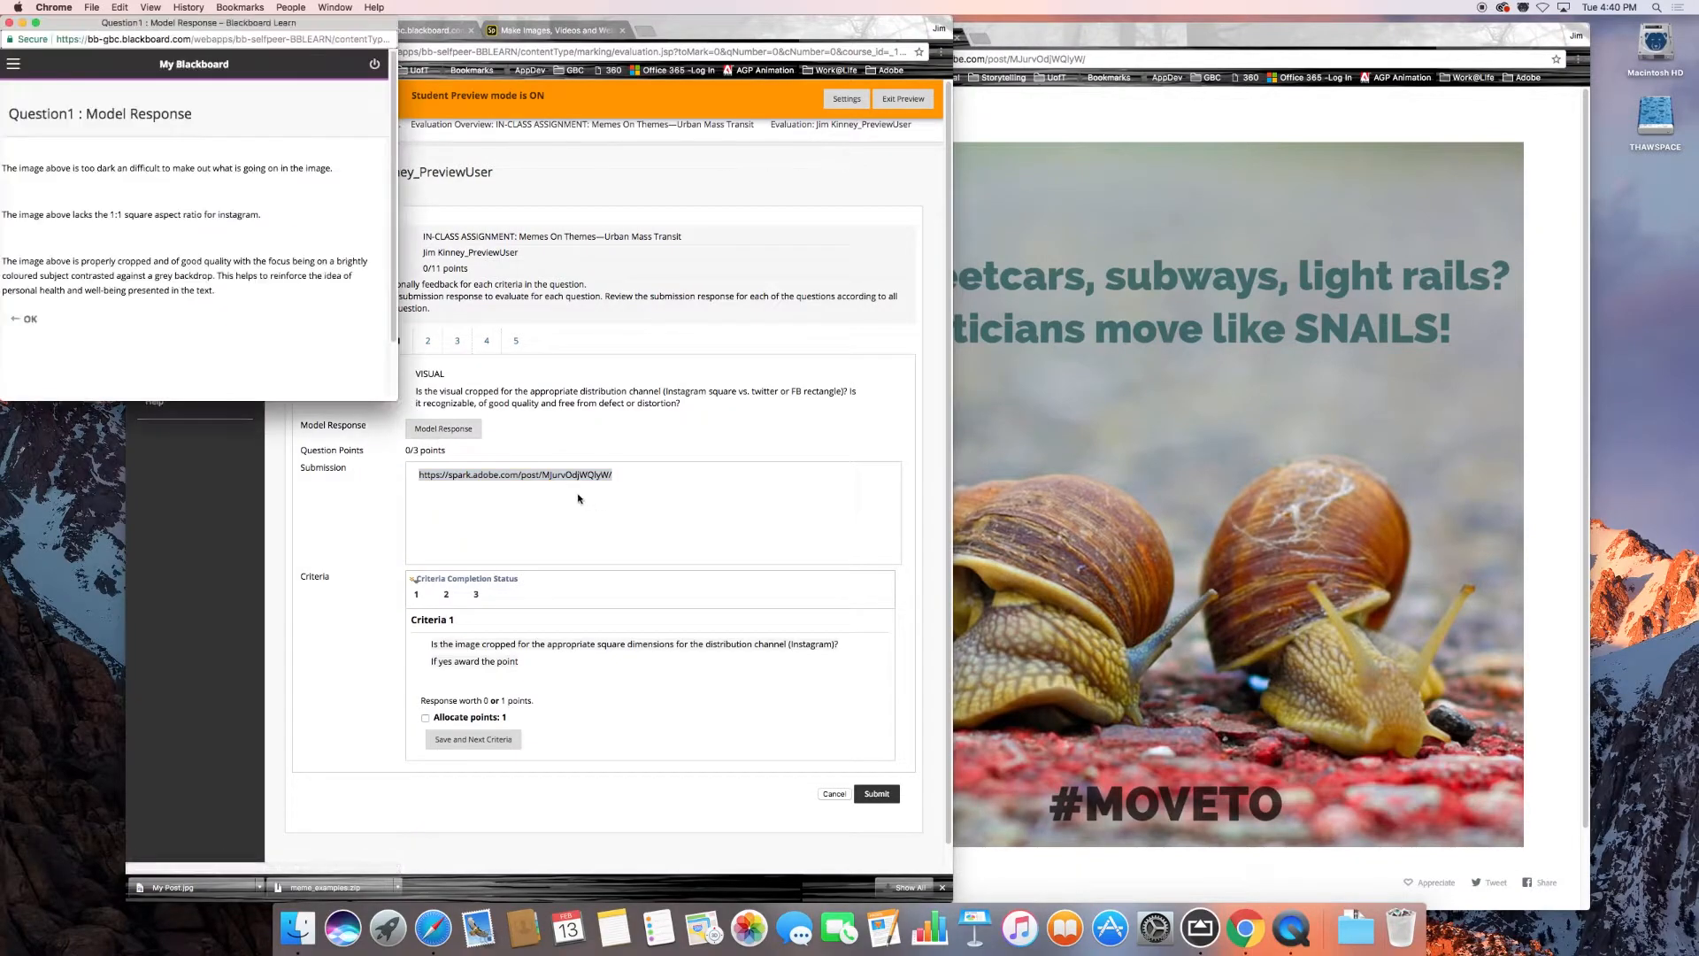
left_click_drag(398, 400, 514, 699)
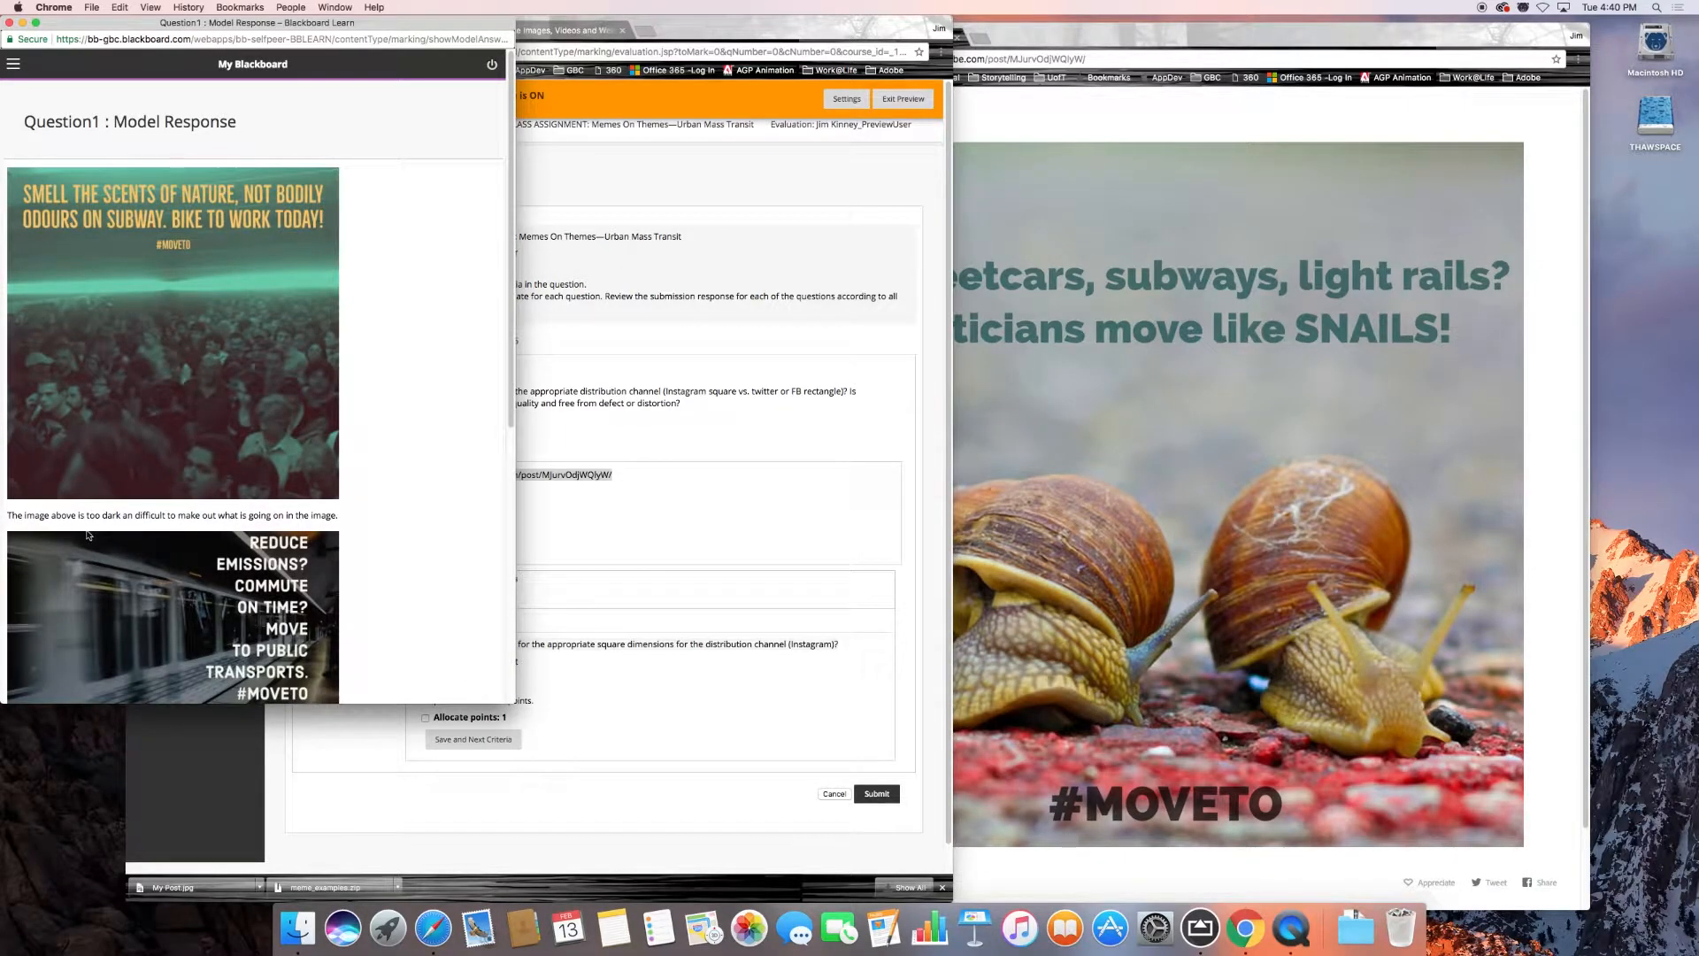
scroll(84, 519, "down", 2)
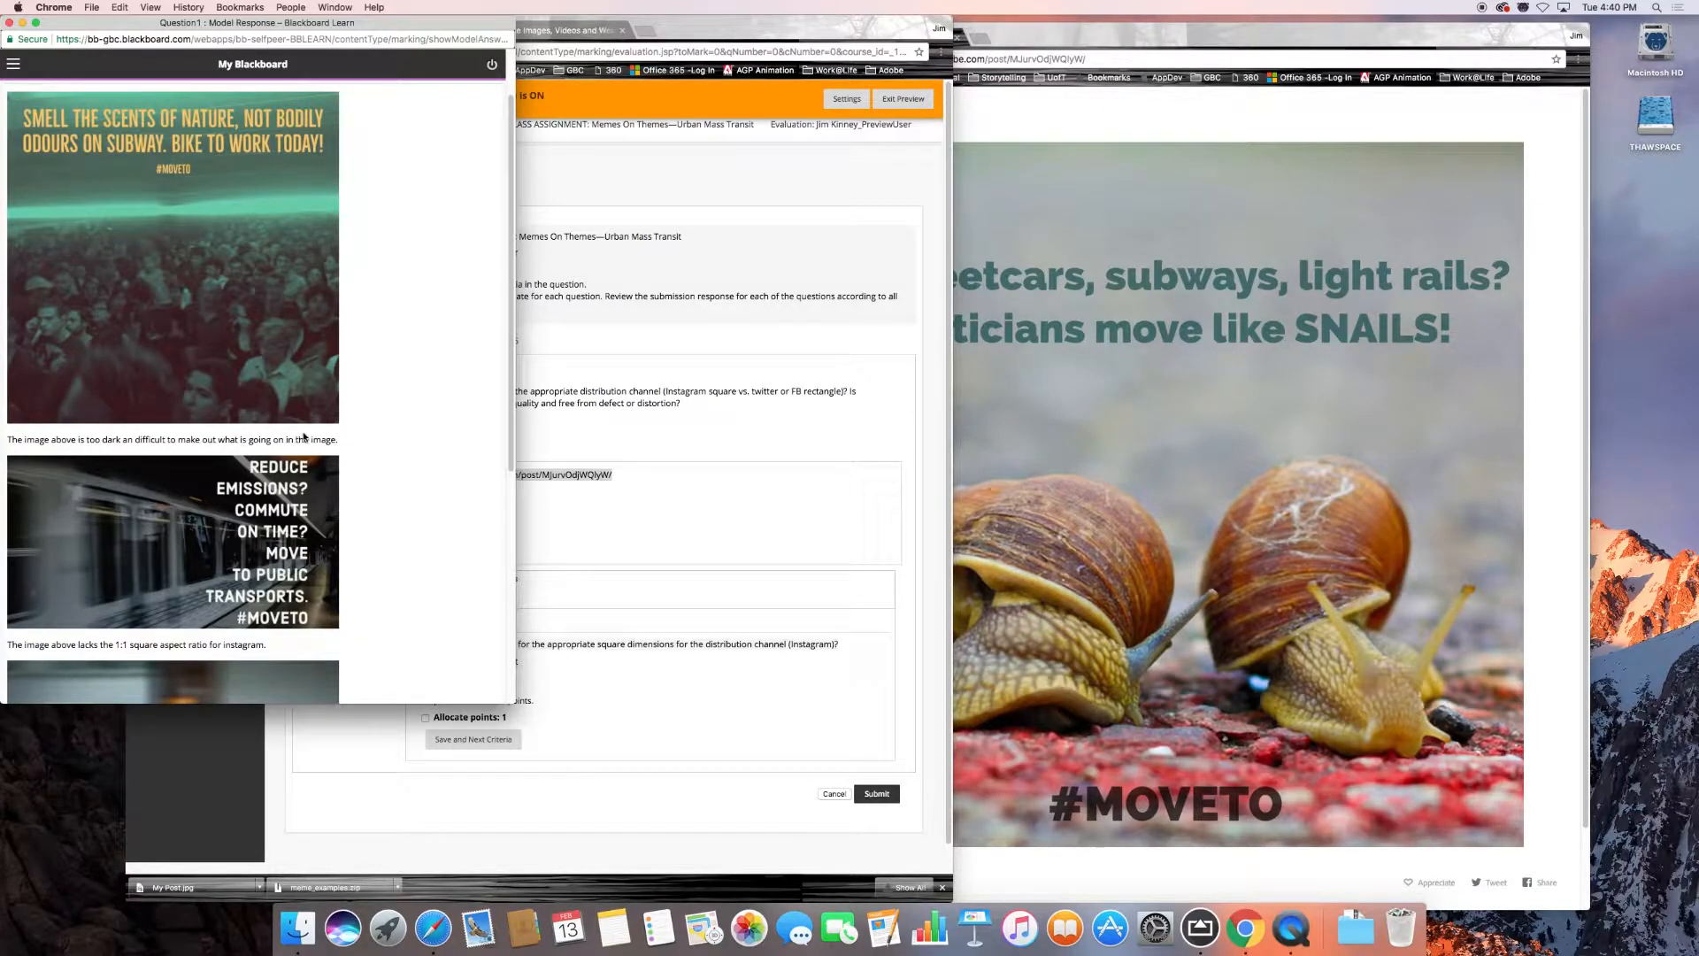
scroll(150, 488, "down", 5)
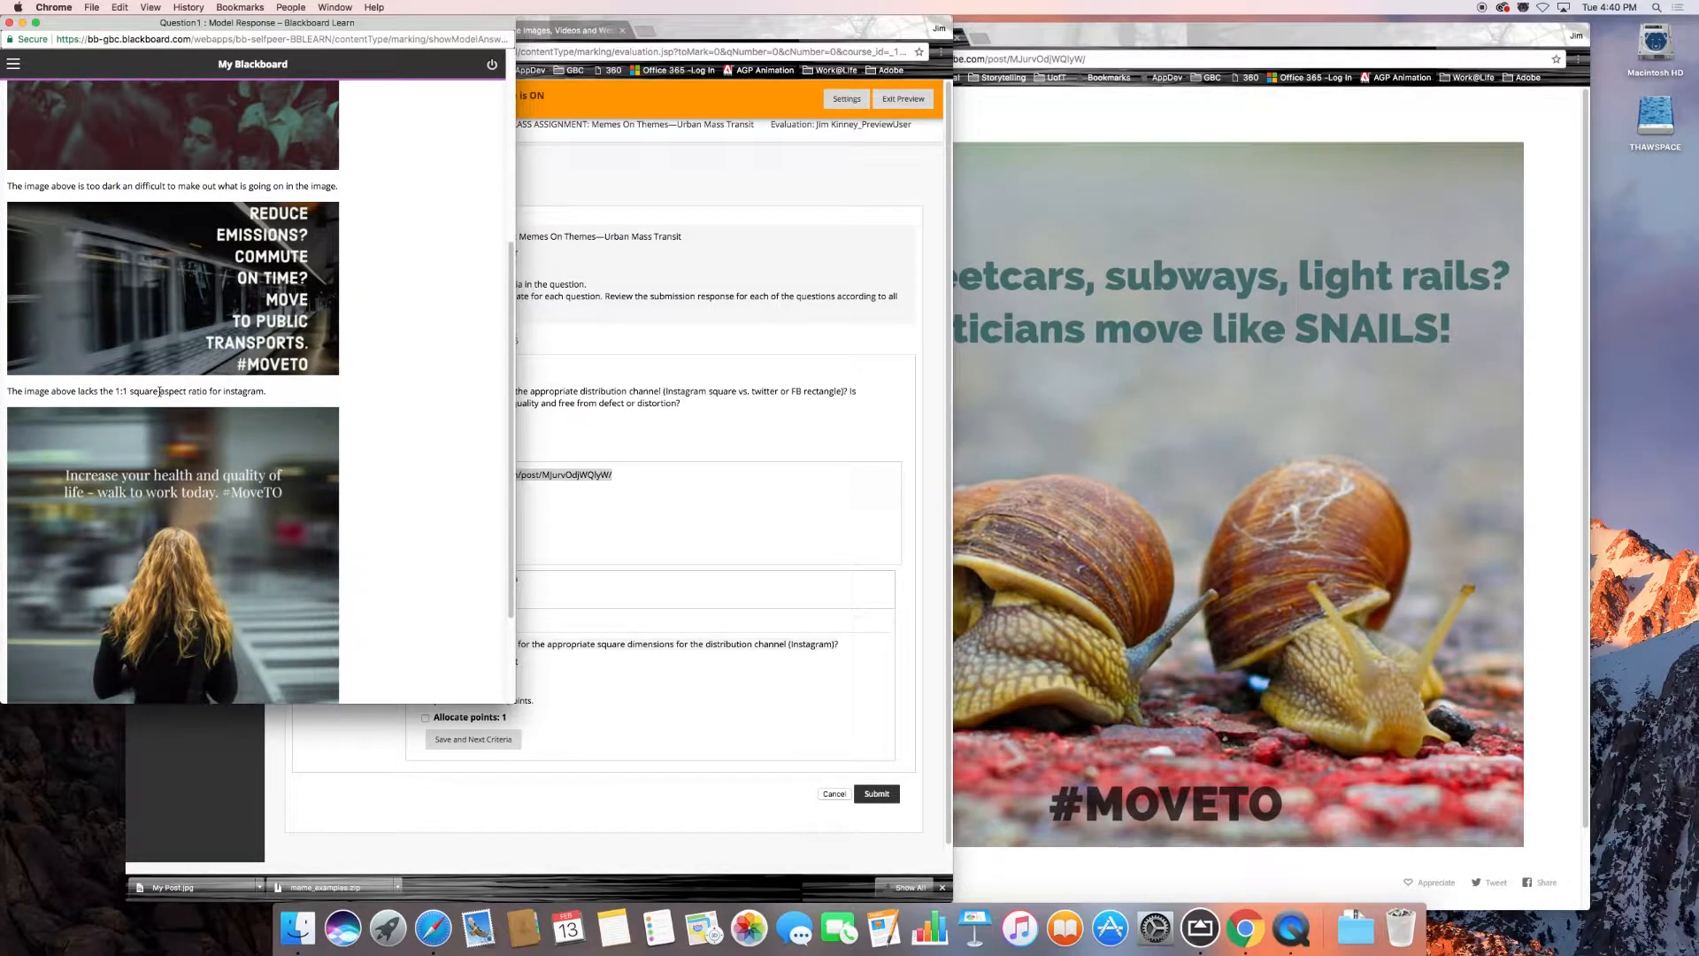
scroll(163, 431, "down", 3)
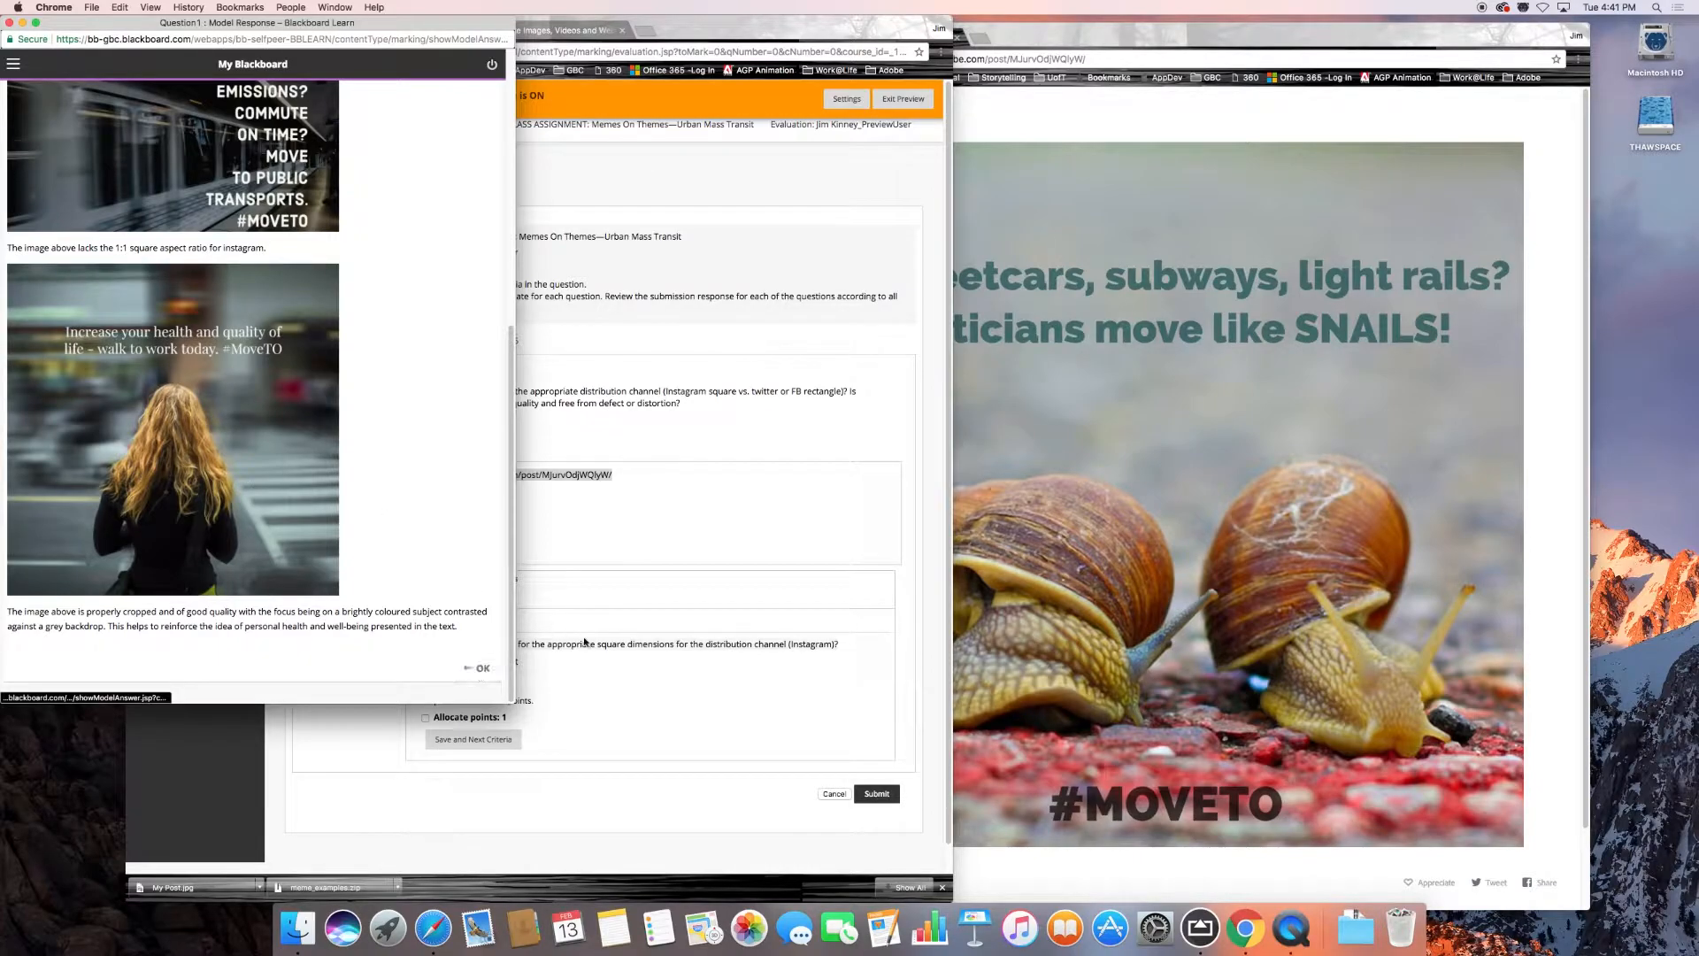
left_click(478, 668)
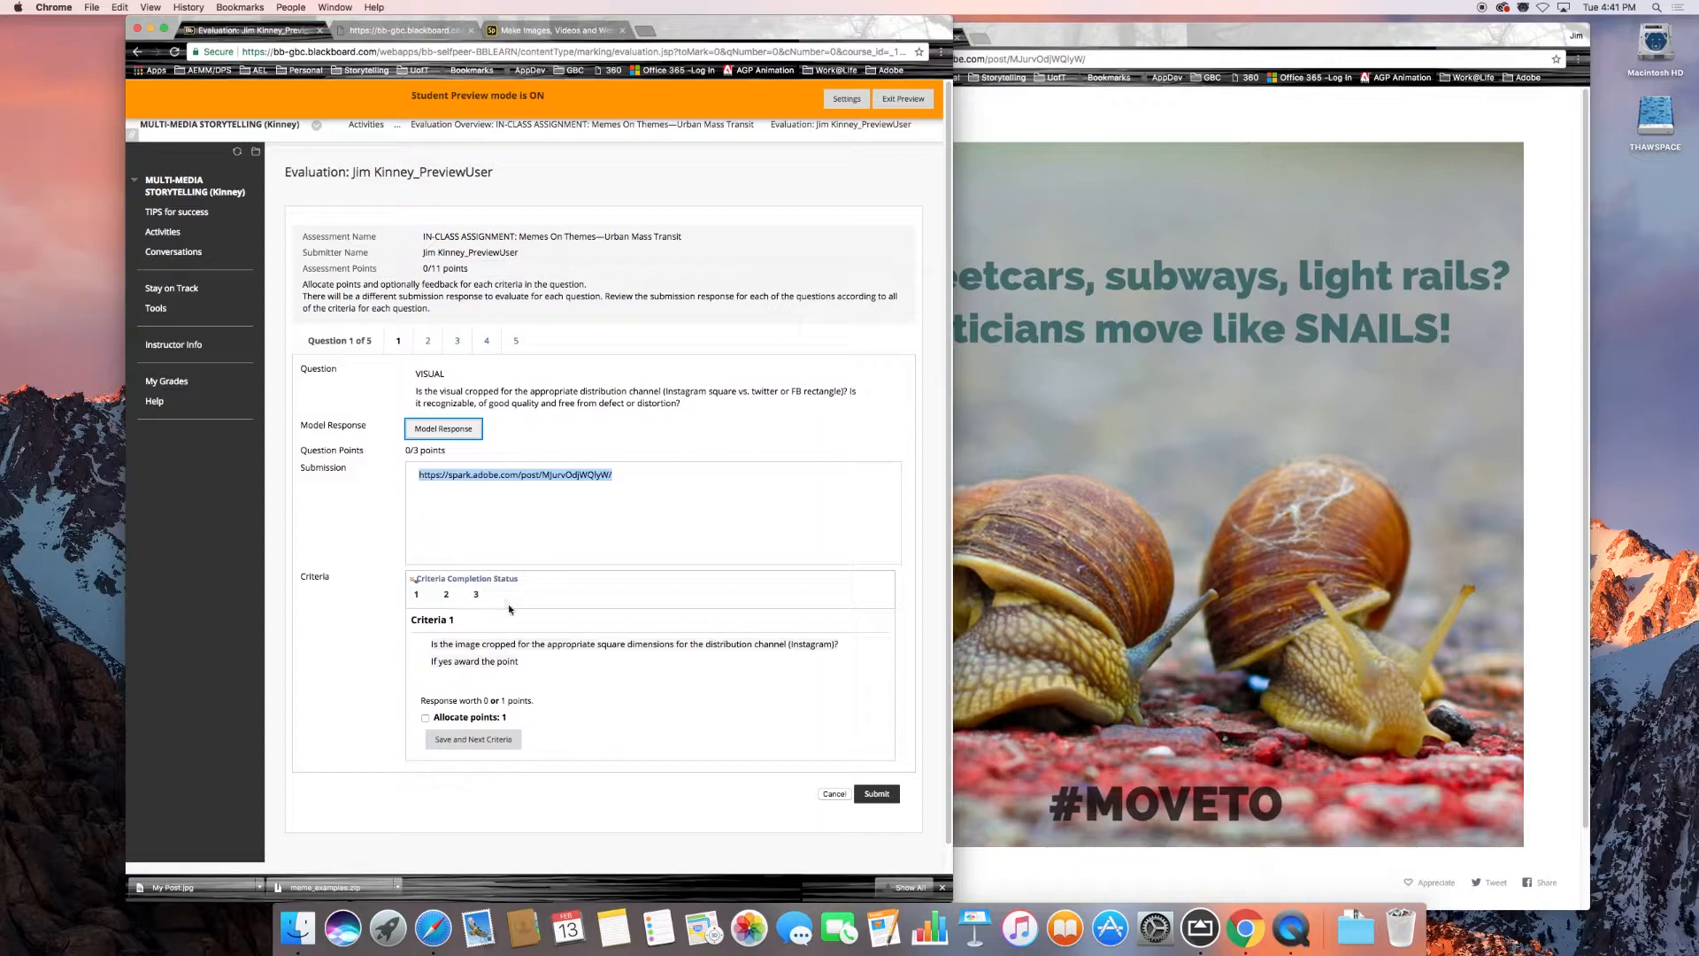
Allocate the 1 point for question 1's square cropping criterion and save it to continue to criterion 2.
scroll(508, 609, "down", 1)
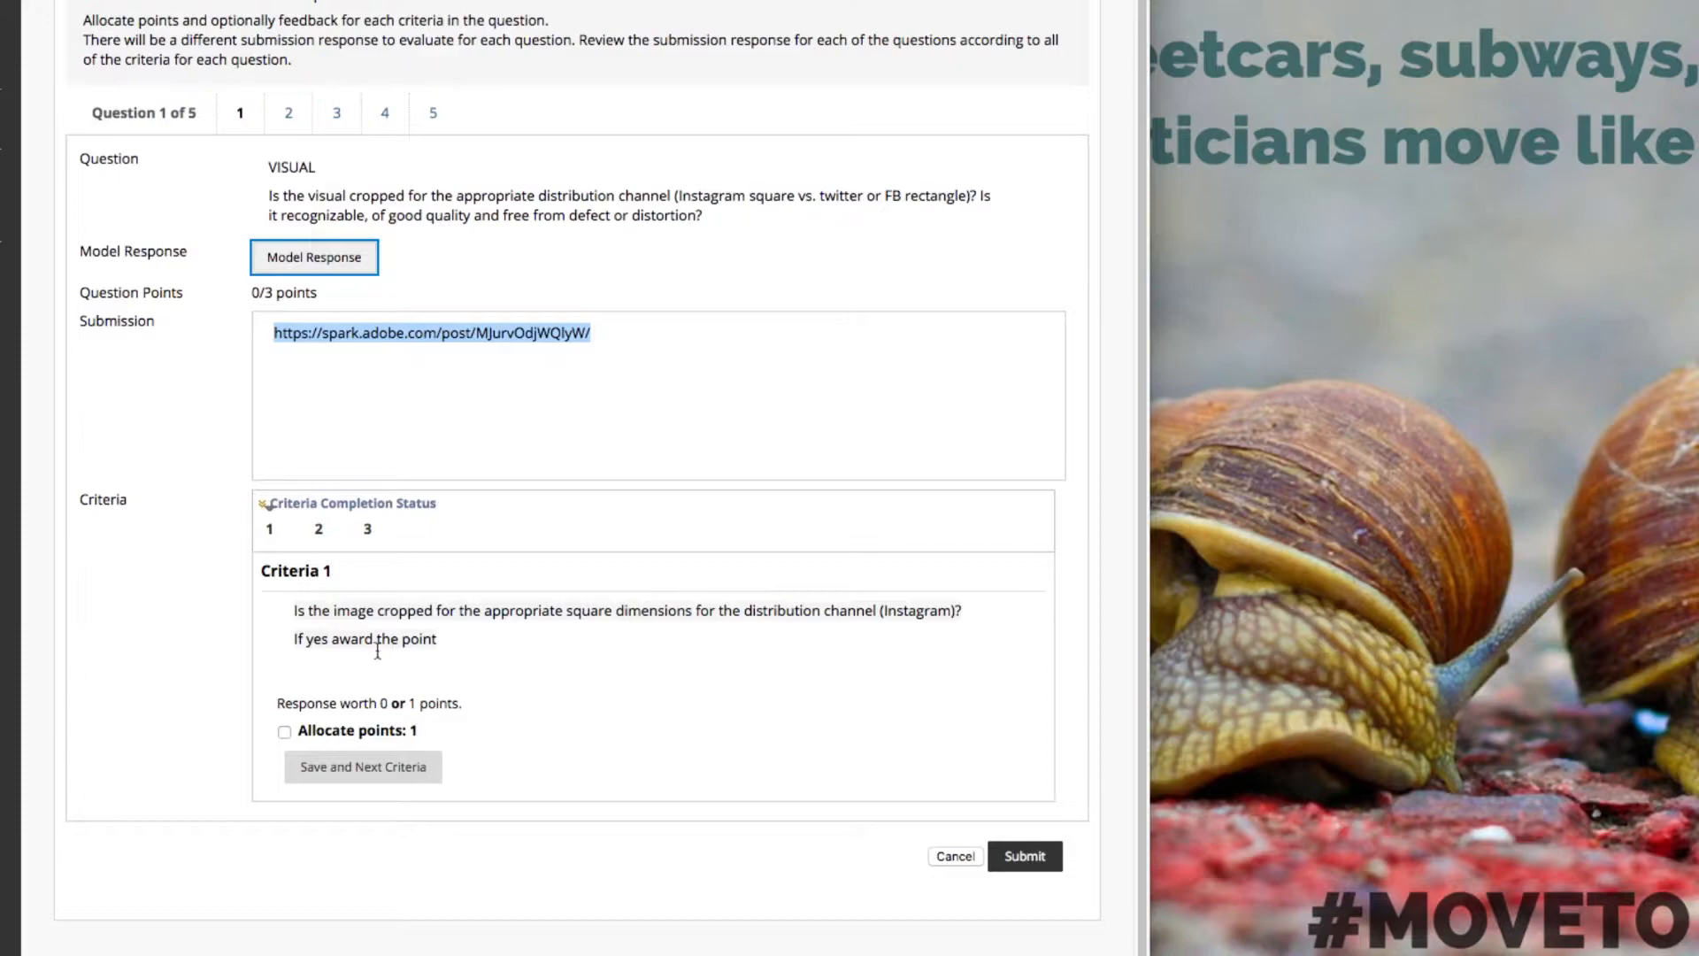
left_click(284, 732)
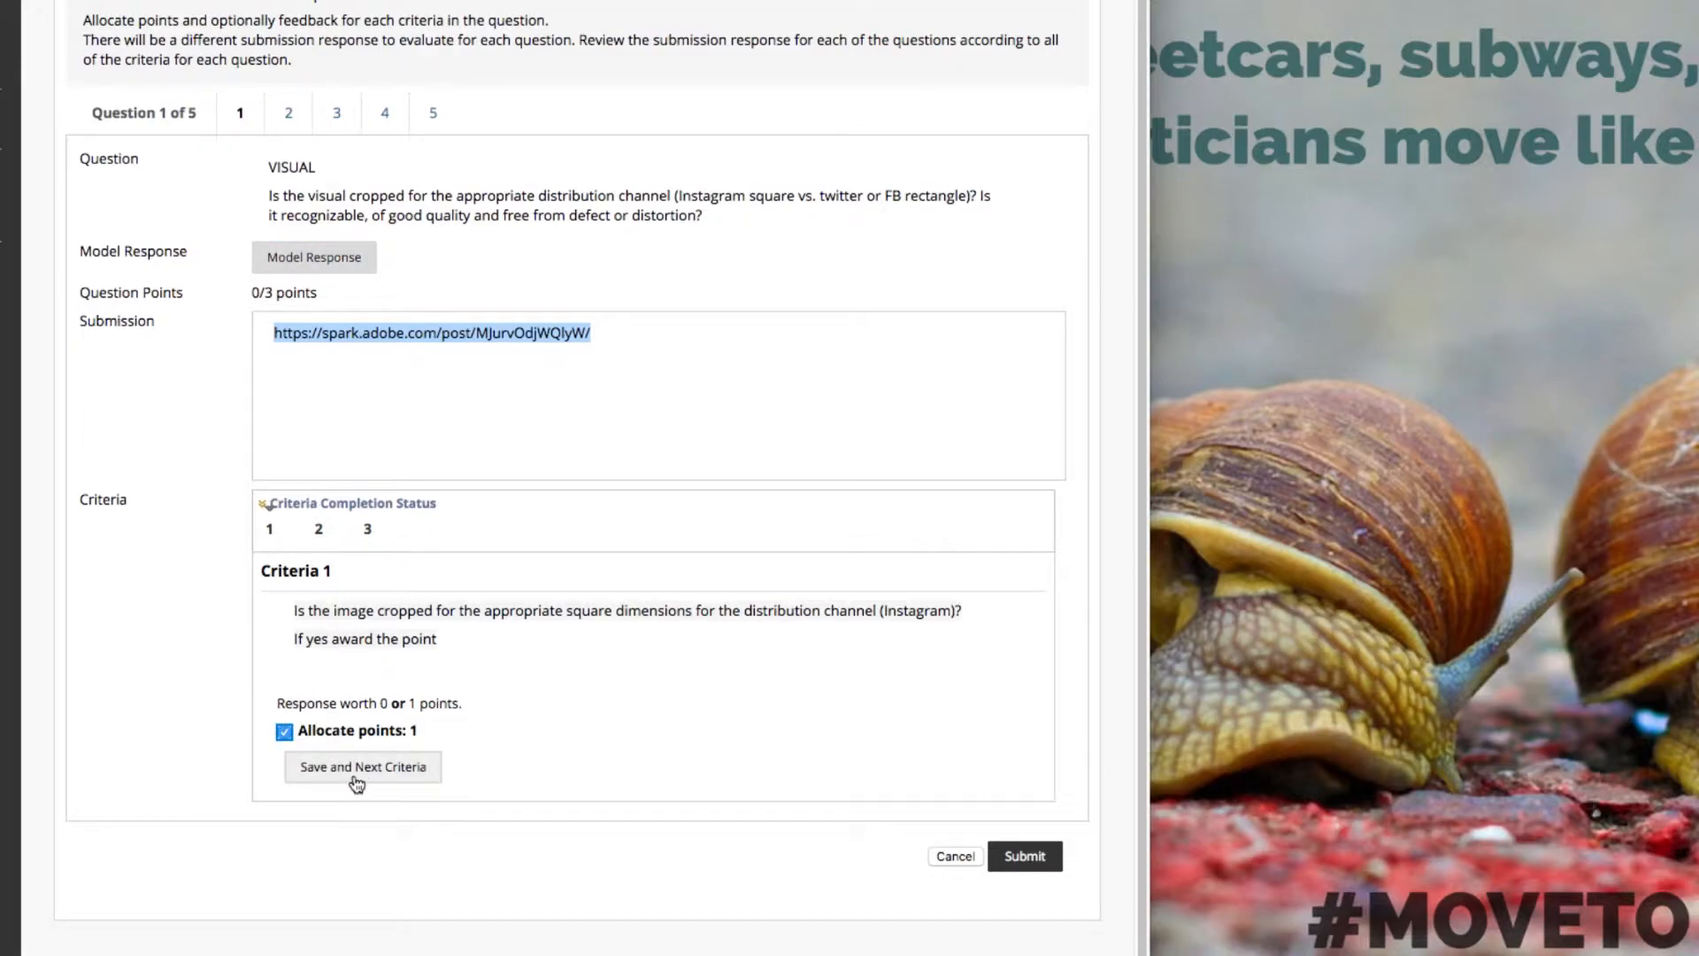
left_click(357, 771)
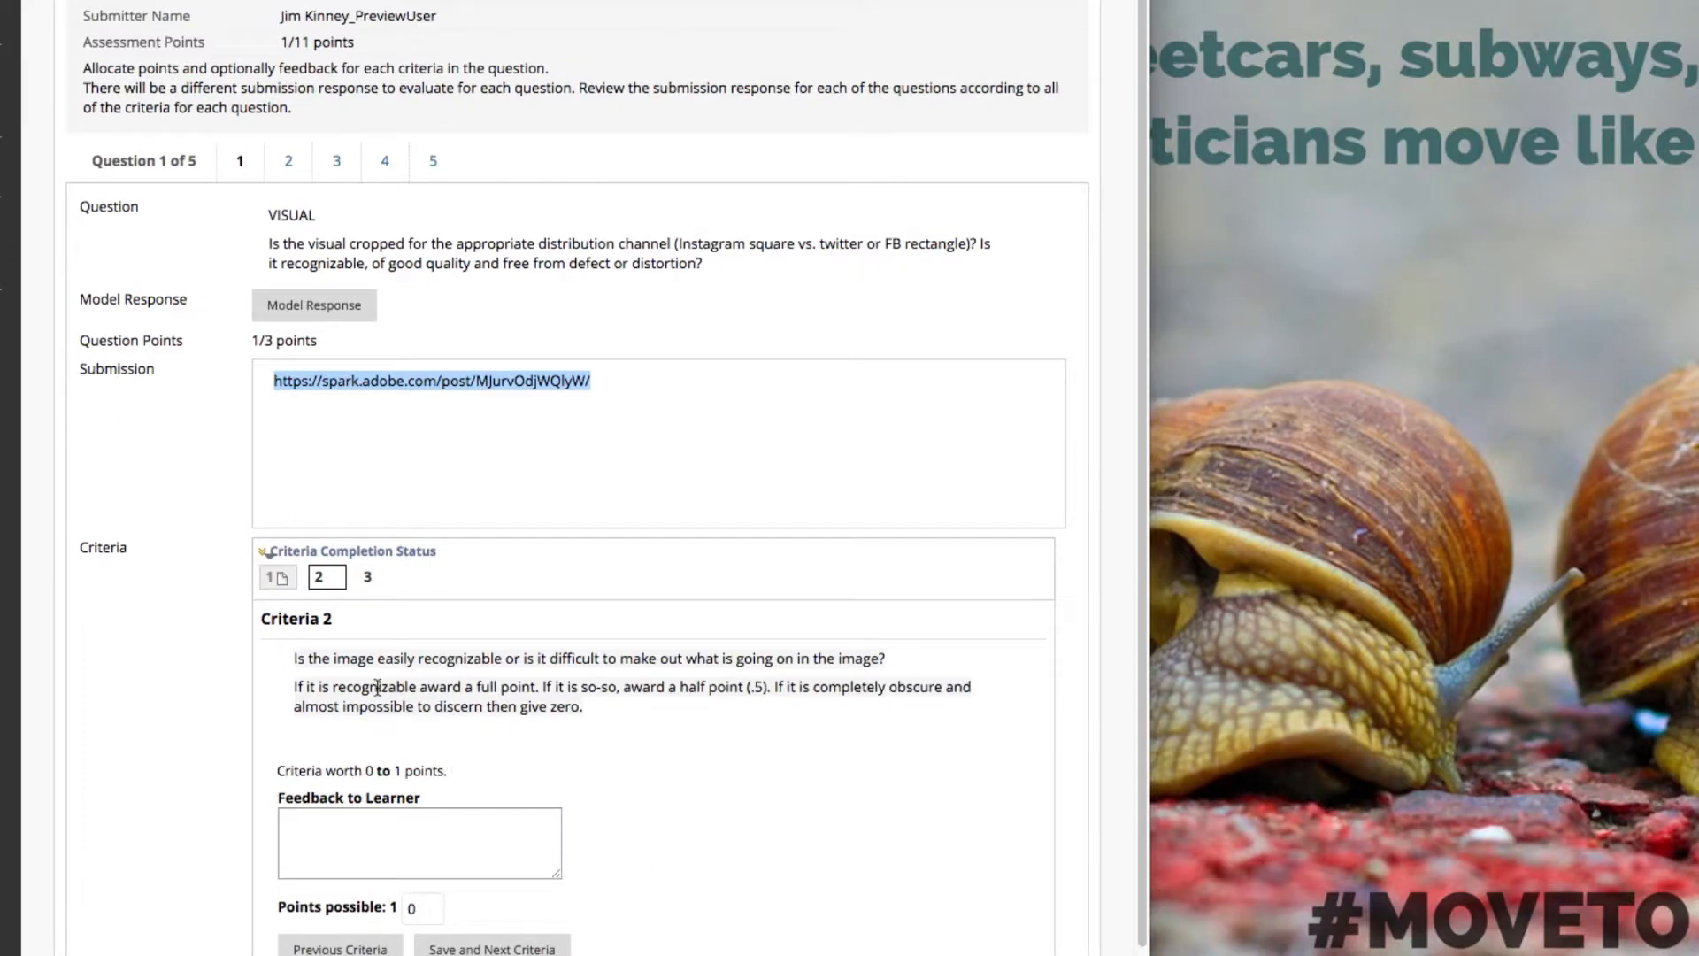
Award 1 point for question 1's image recognizability criterion, leaving the feedback empty, and save it to continue to criterion 3.
scroll(371, 674, "down", 1)
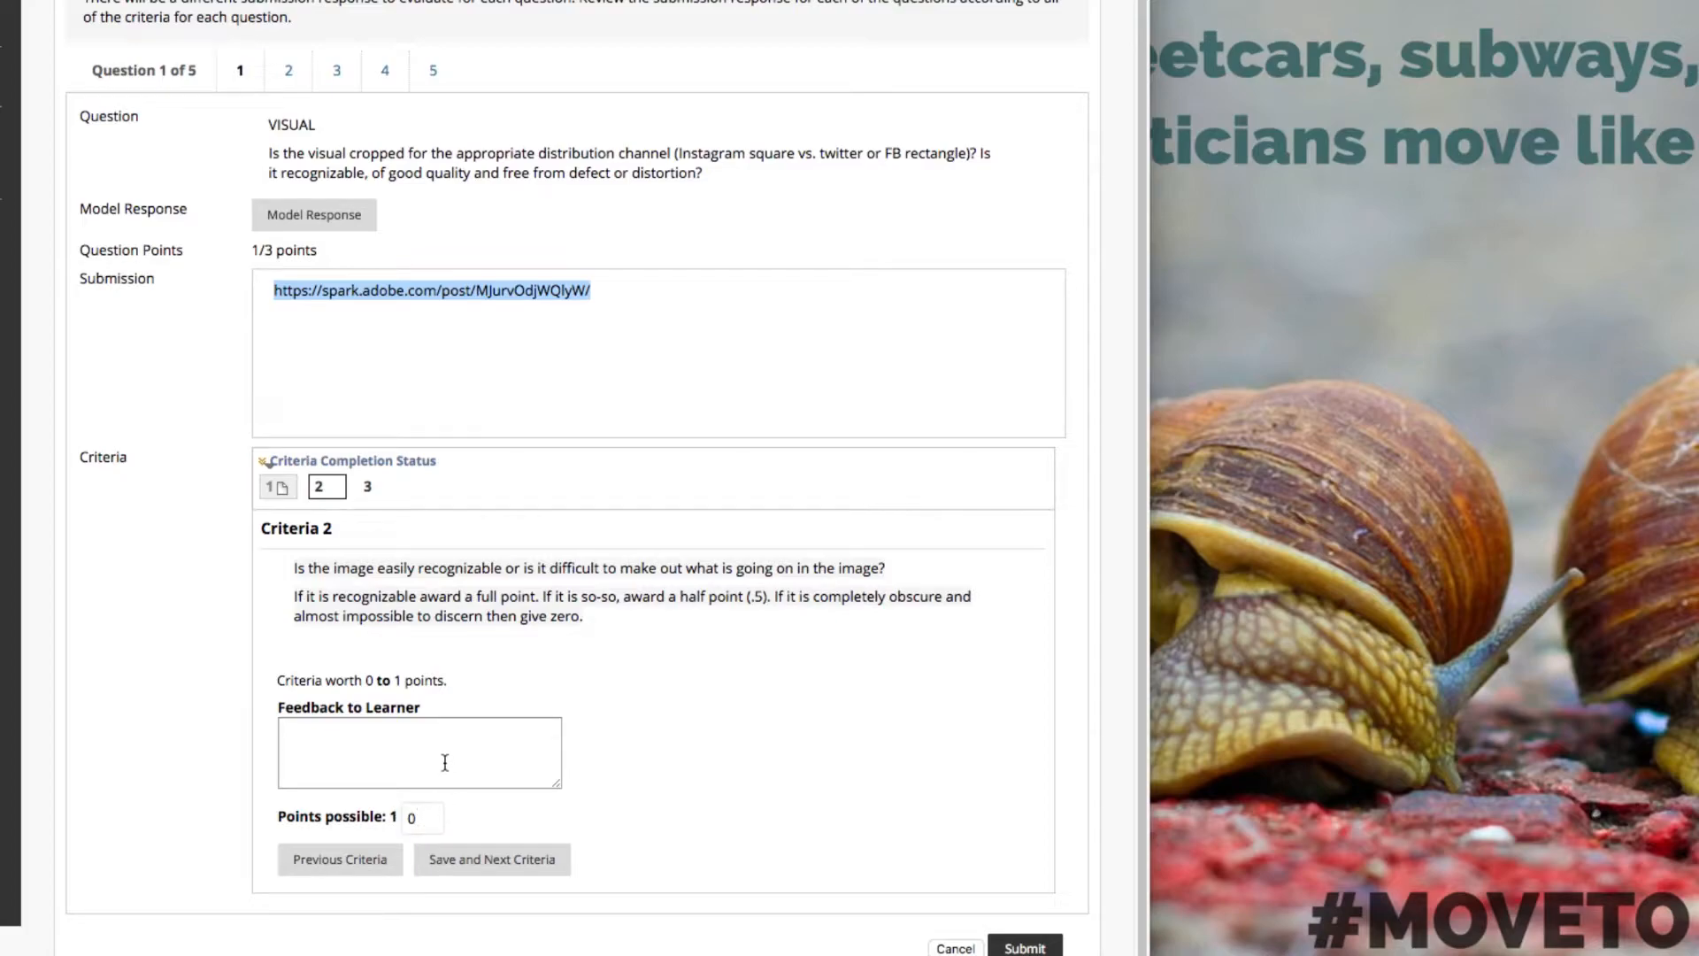
left_click(352, 754)
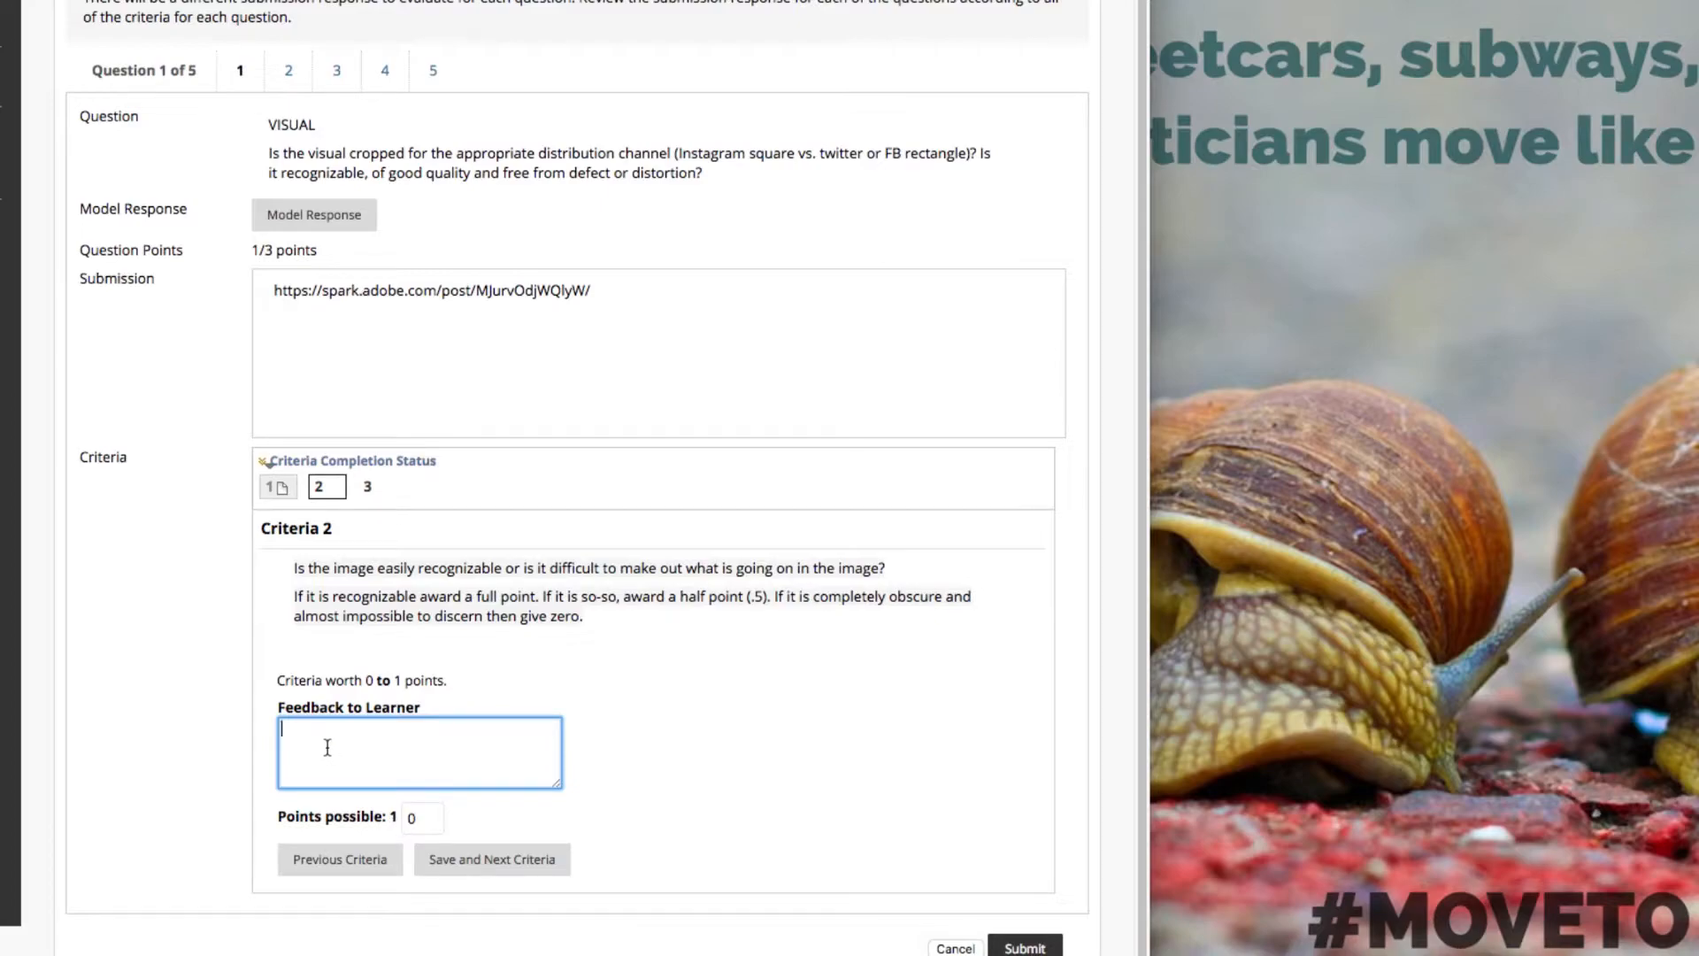
left_click(425, 817)
type("1")
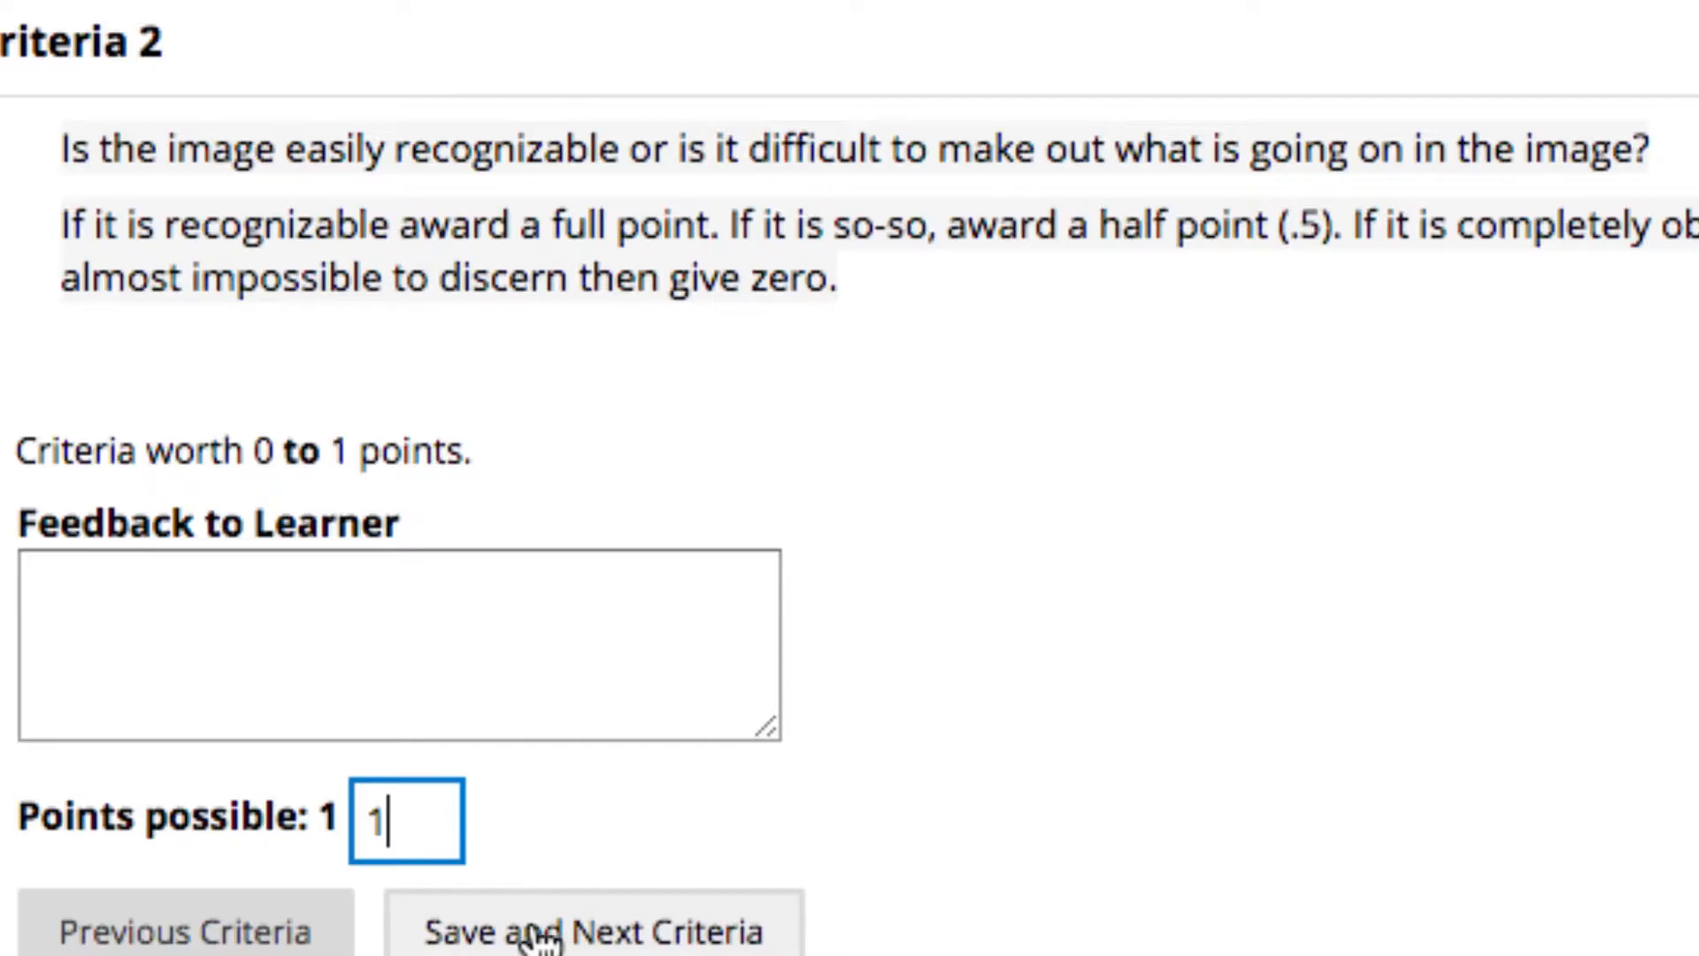
left_click(542, 827)
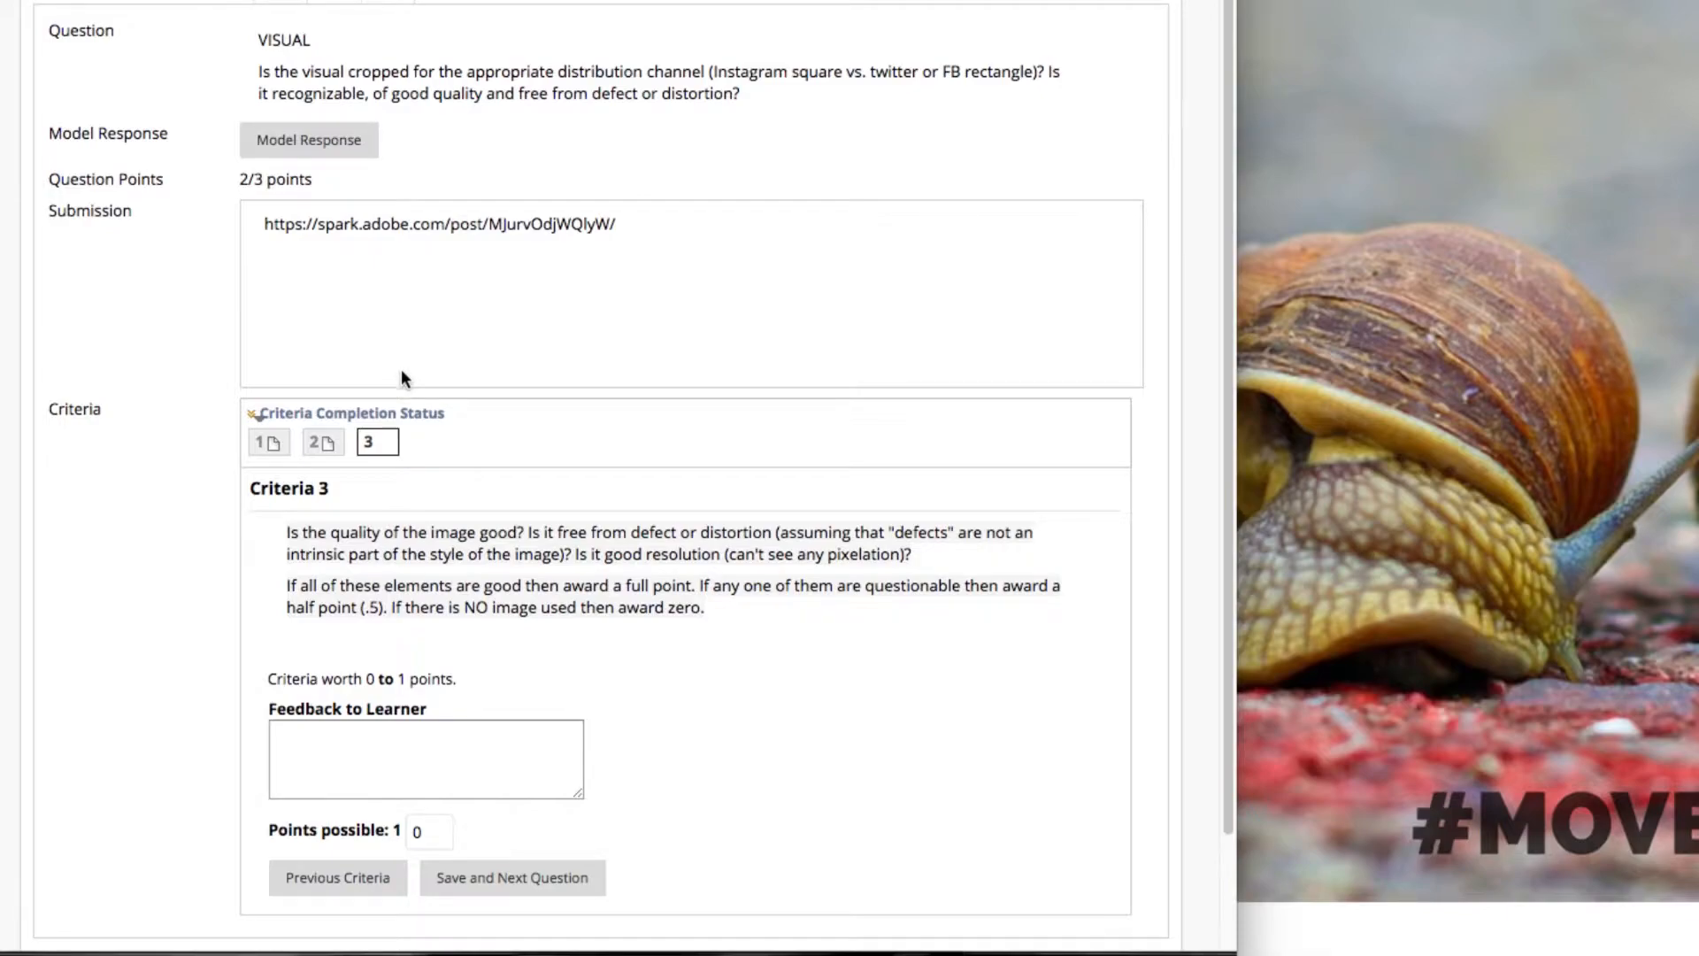
Award 1 point for question 1's image quality criterion and save it to continue to question 2.
scroll(381, 559, "down", 1)
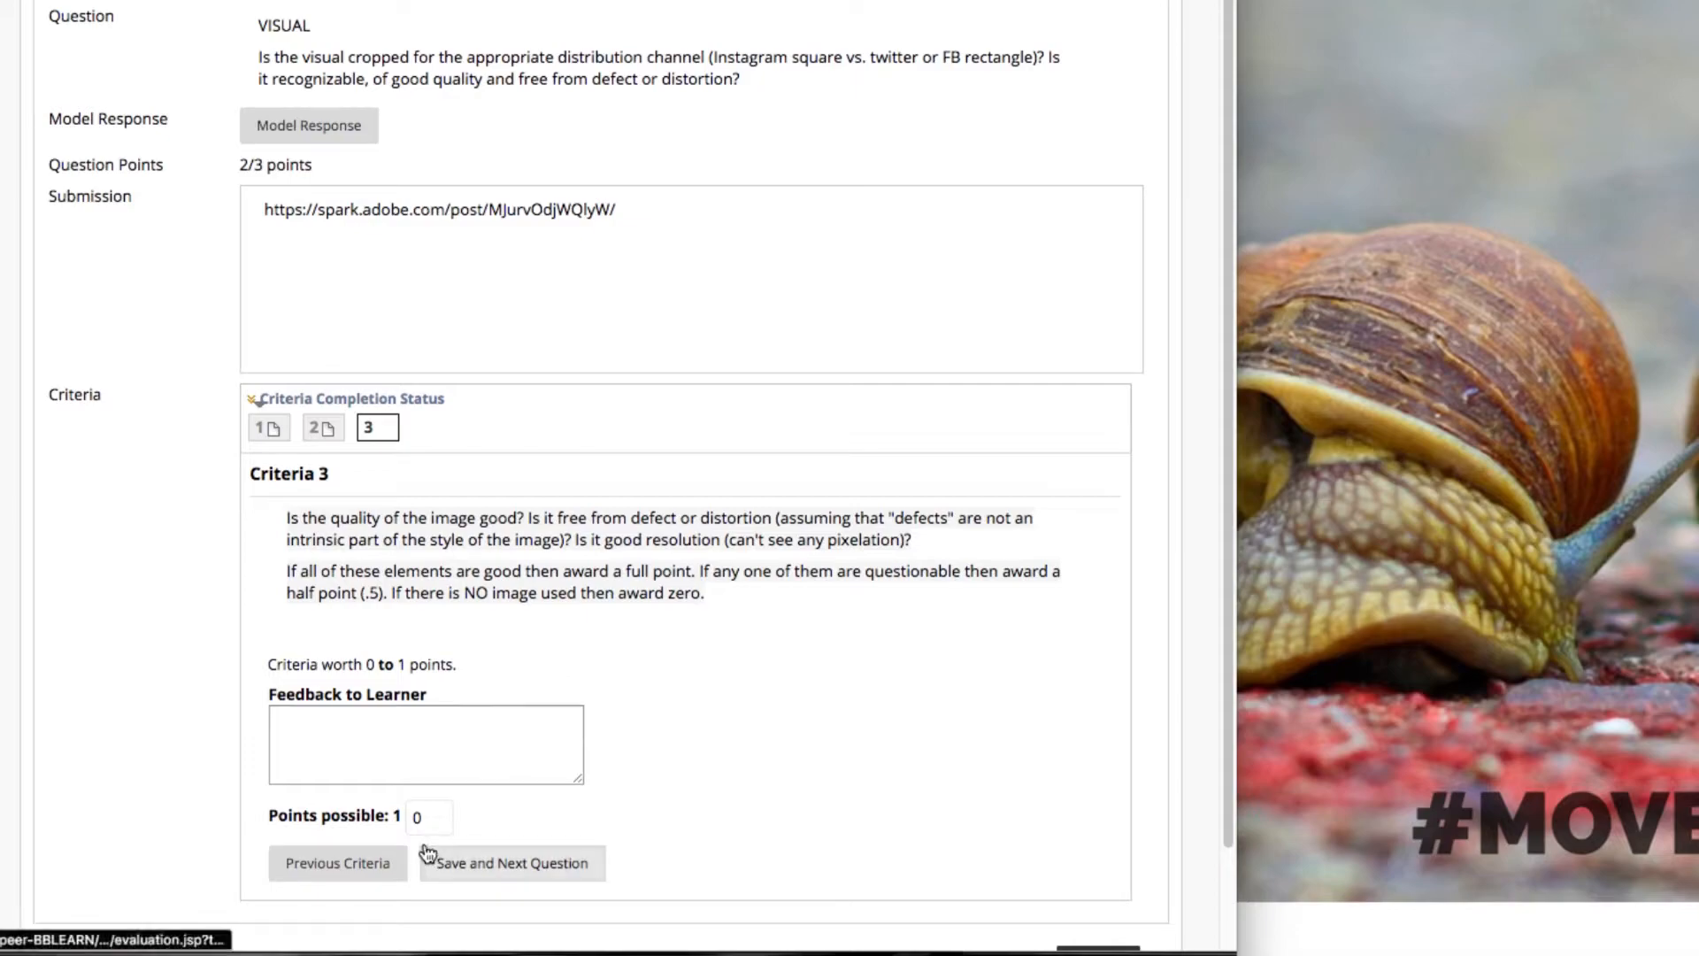
left_click_drag(431, 818, 396, 815)
type("1")
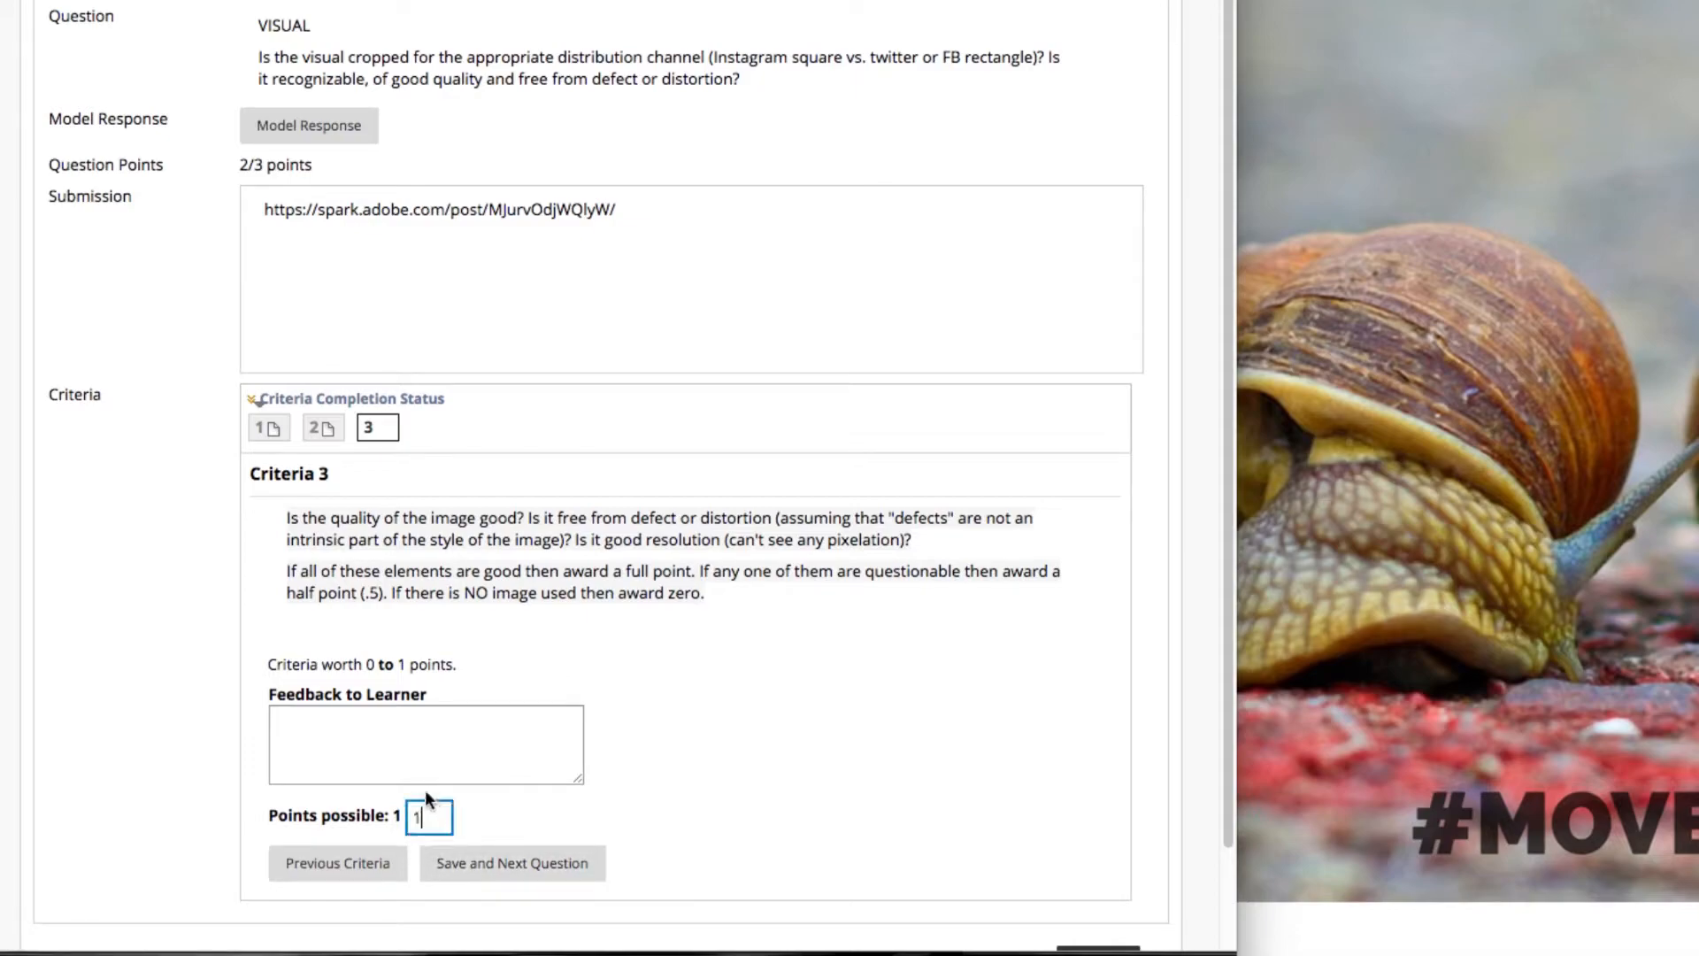
left_click(487, 865)
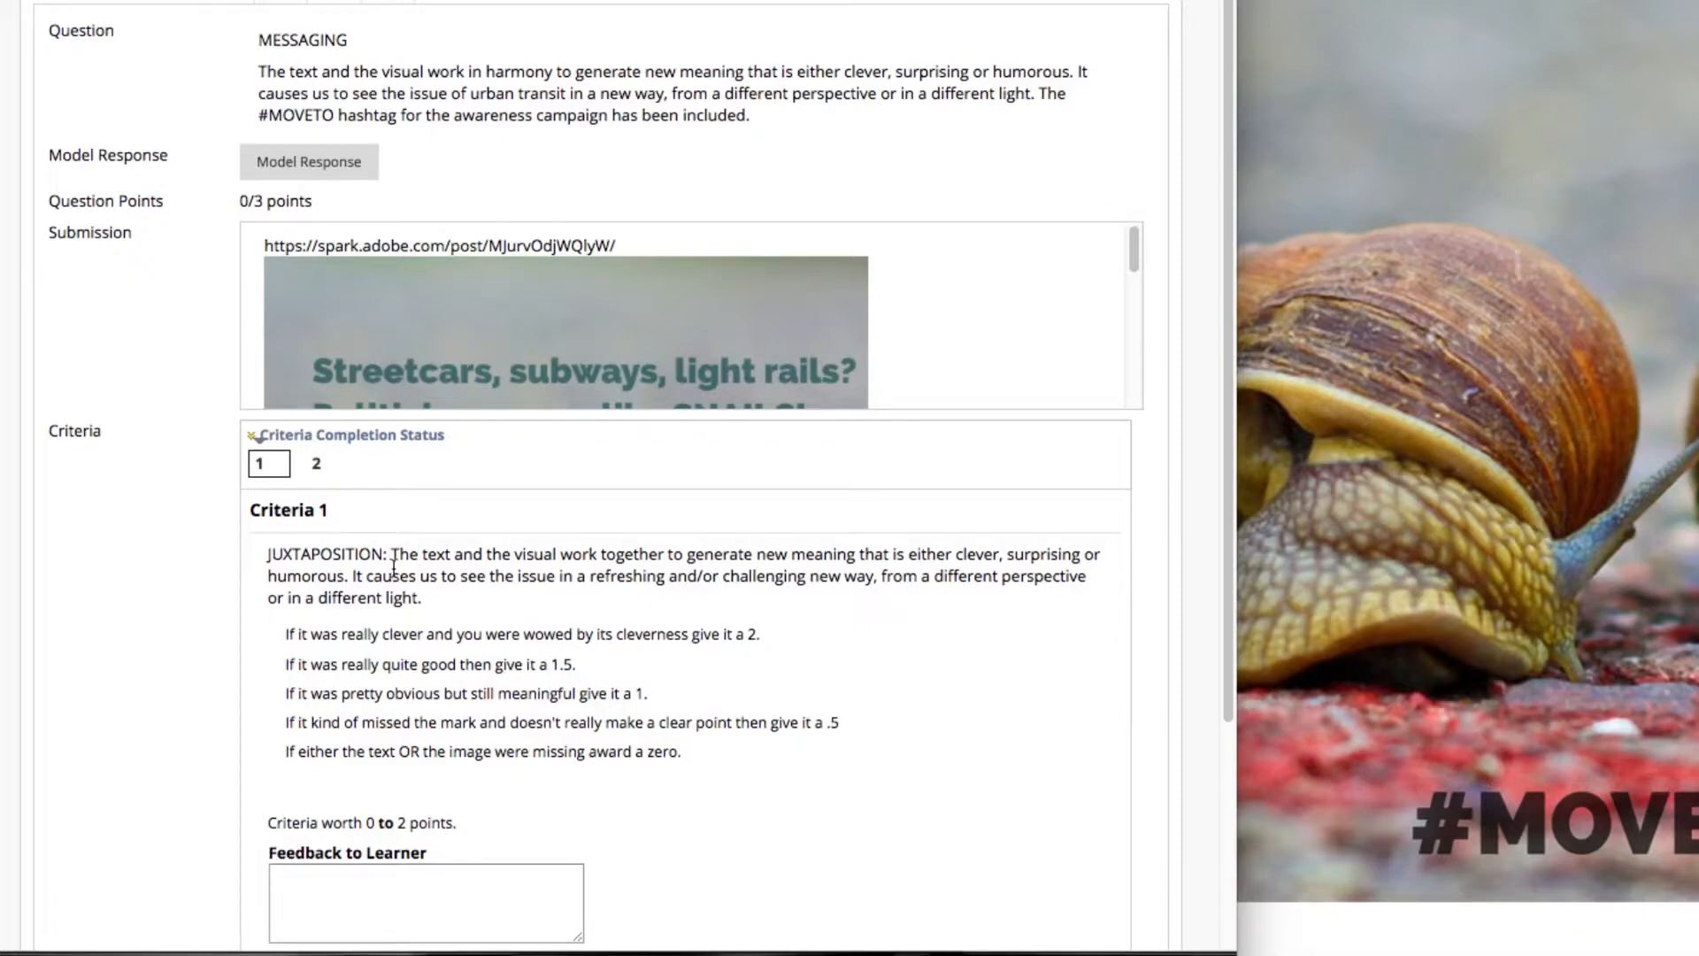
Check the full meme against question 2's juxtaposition criterion and try to save a score of 1.5 points.
scroll(393, 566, "down", 3)
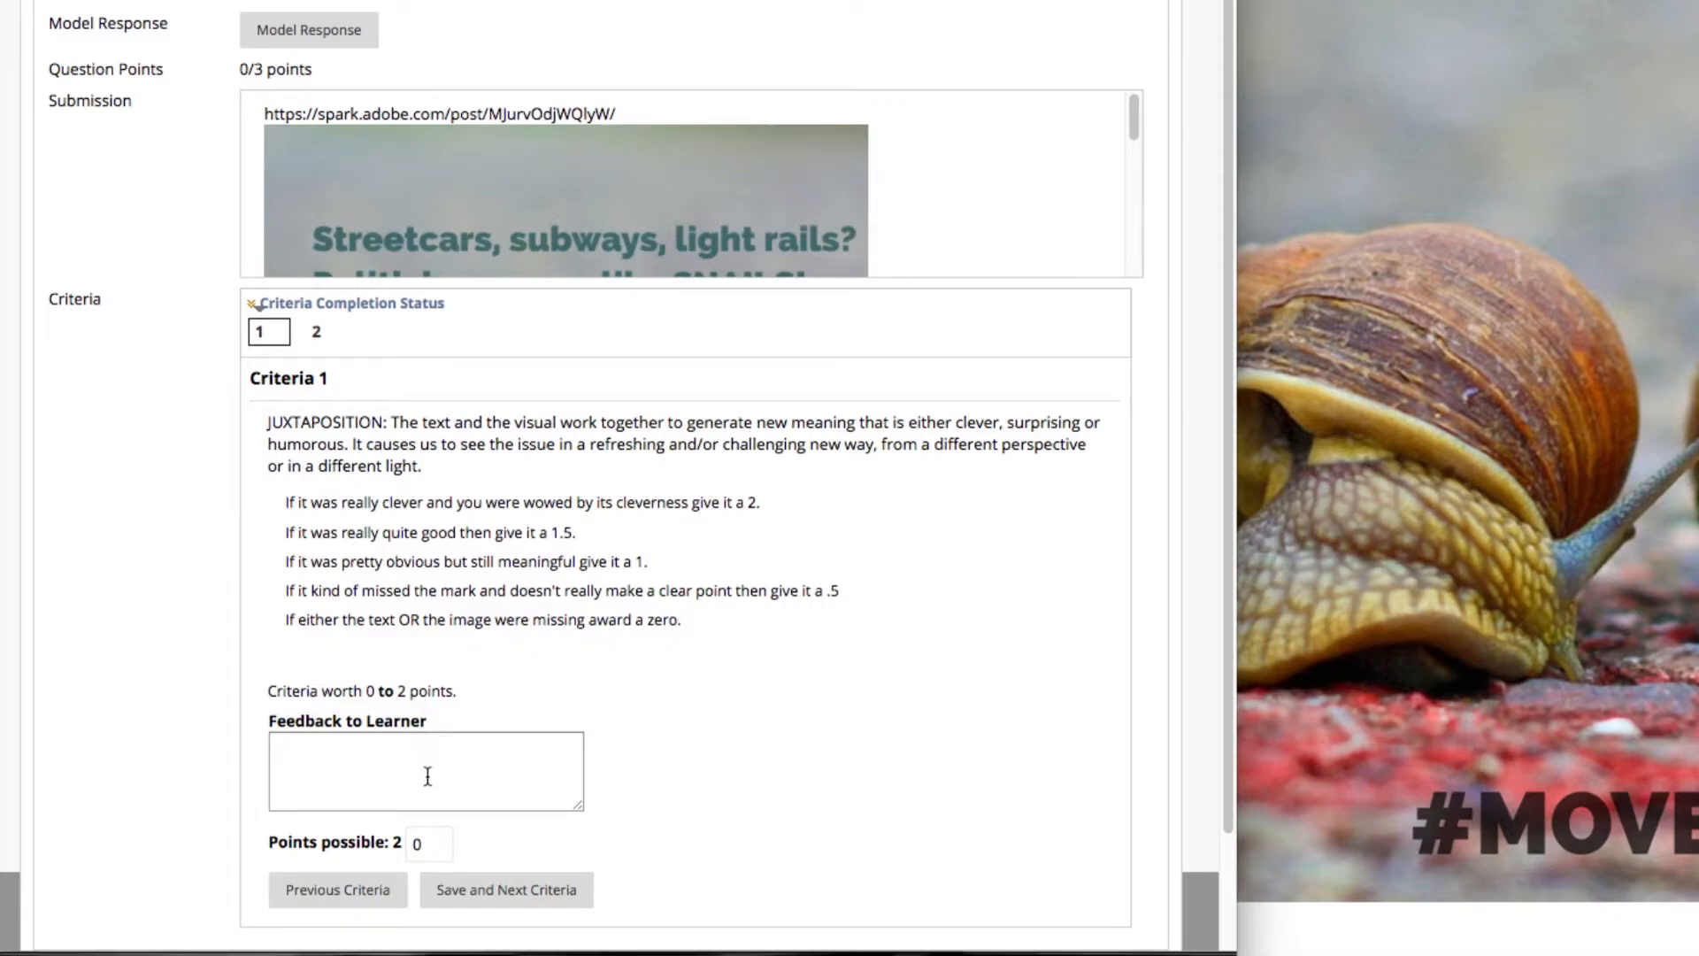
left_click(1333, 501)
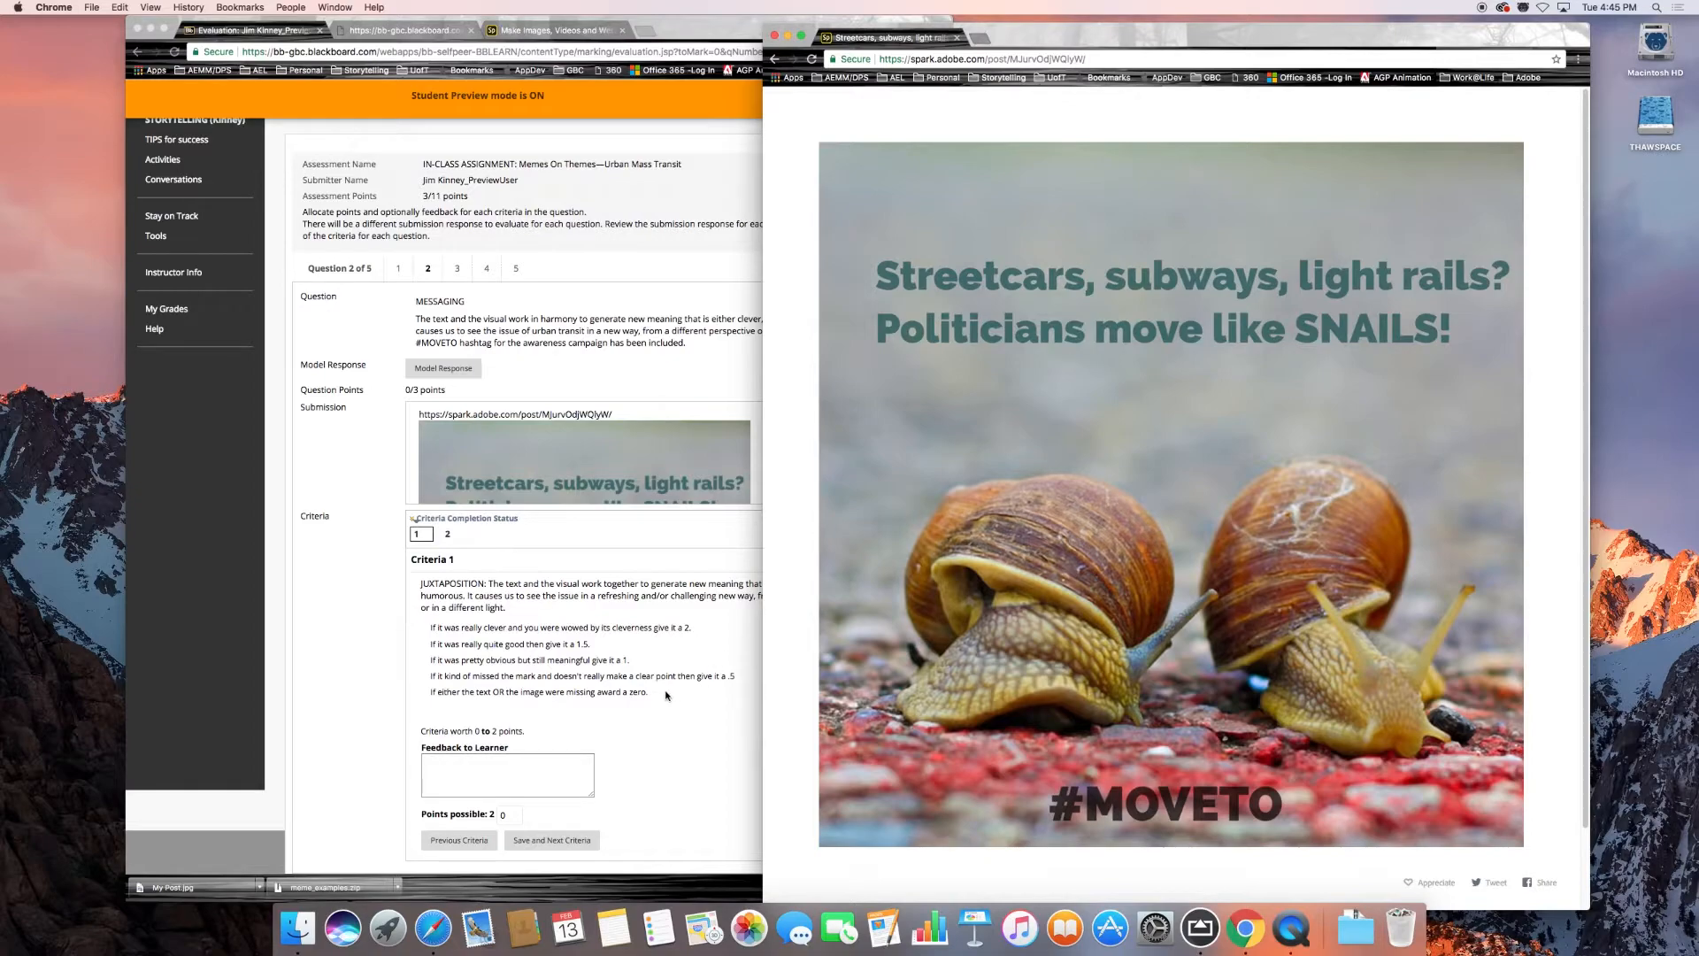
left_click(566, 698)
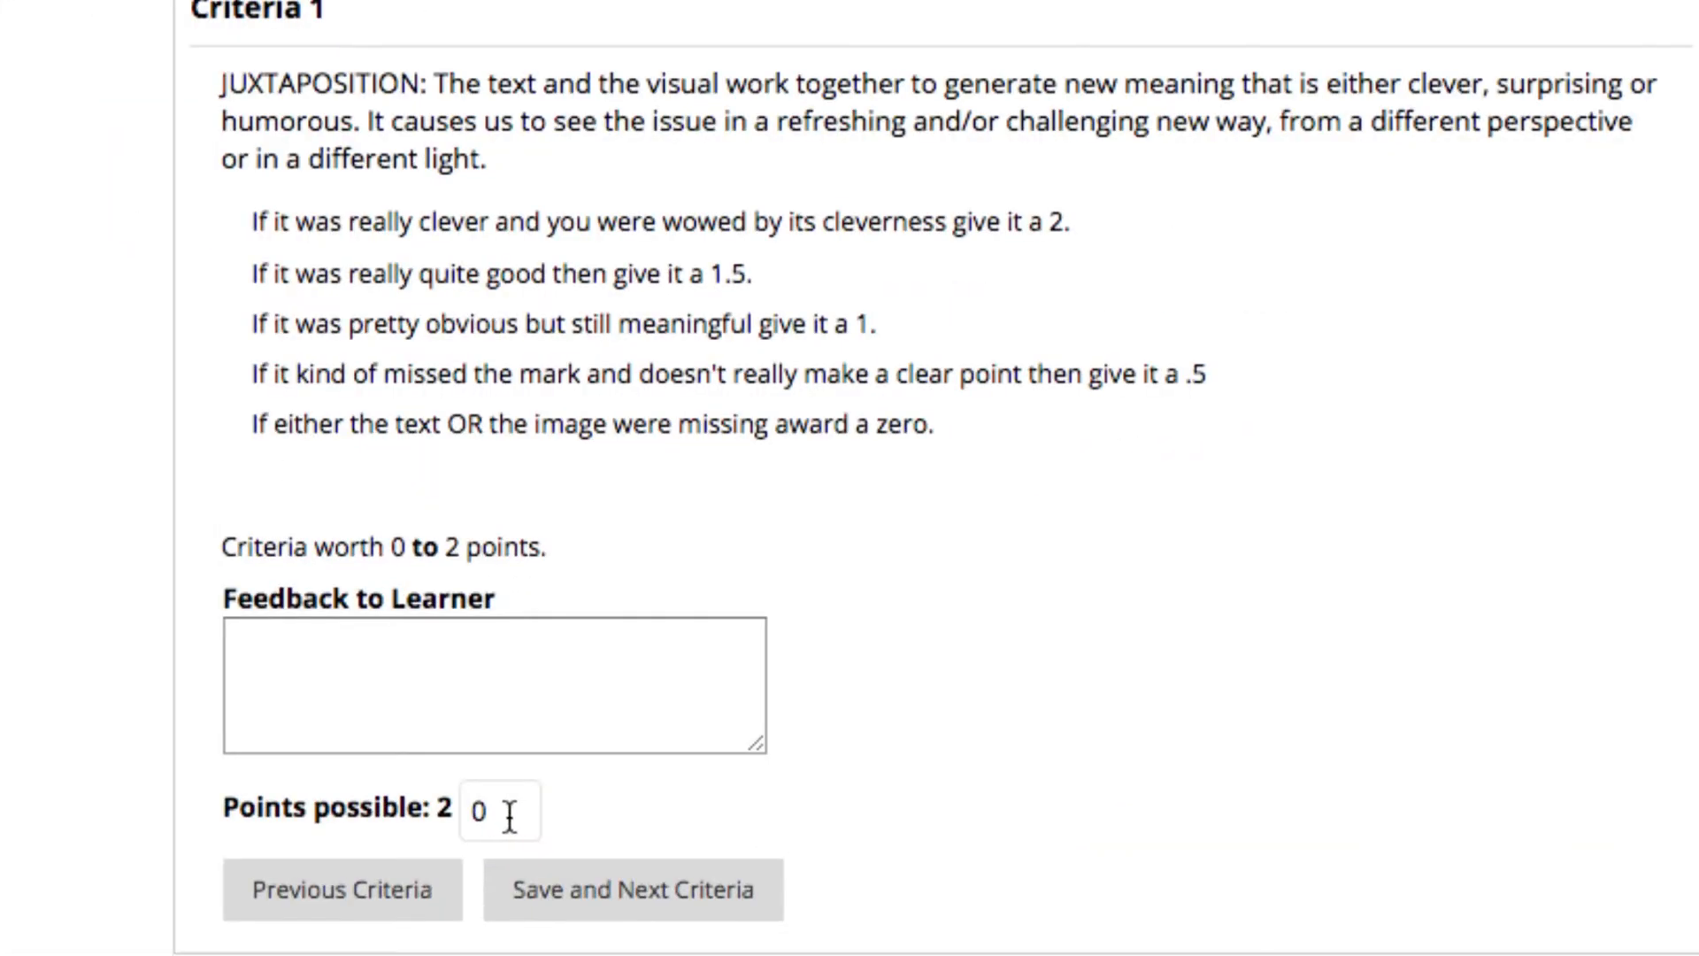
left_click_drag(514, 815, 495, 814)
type("1.5")
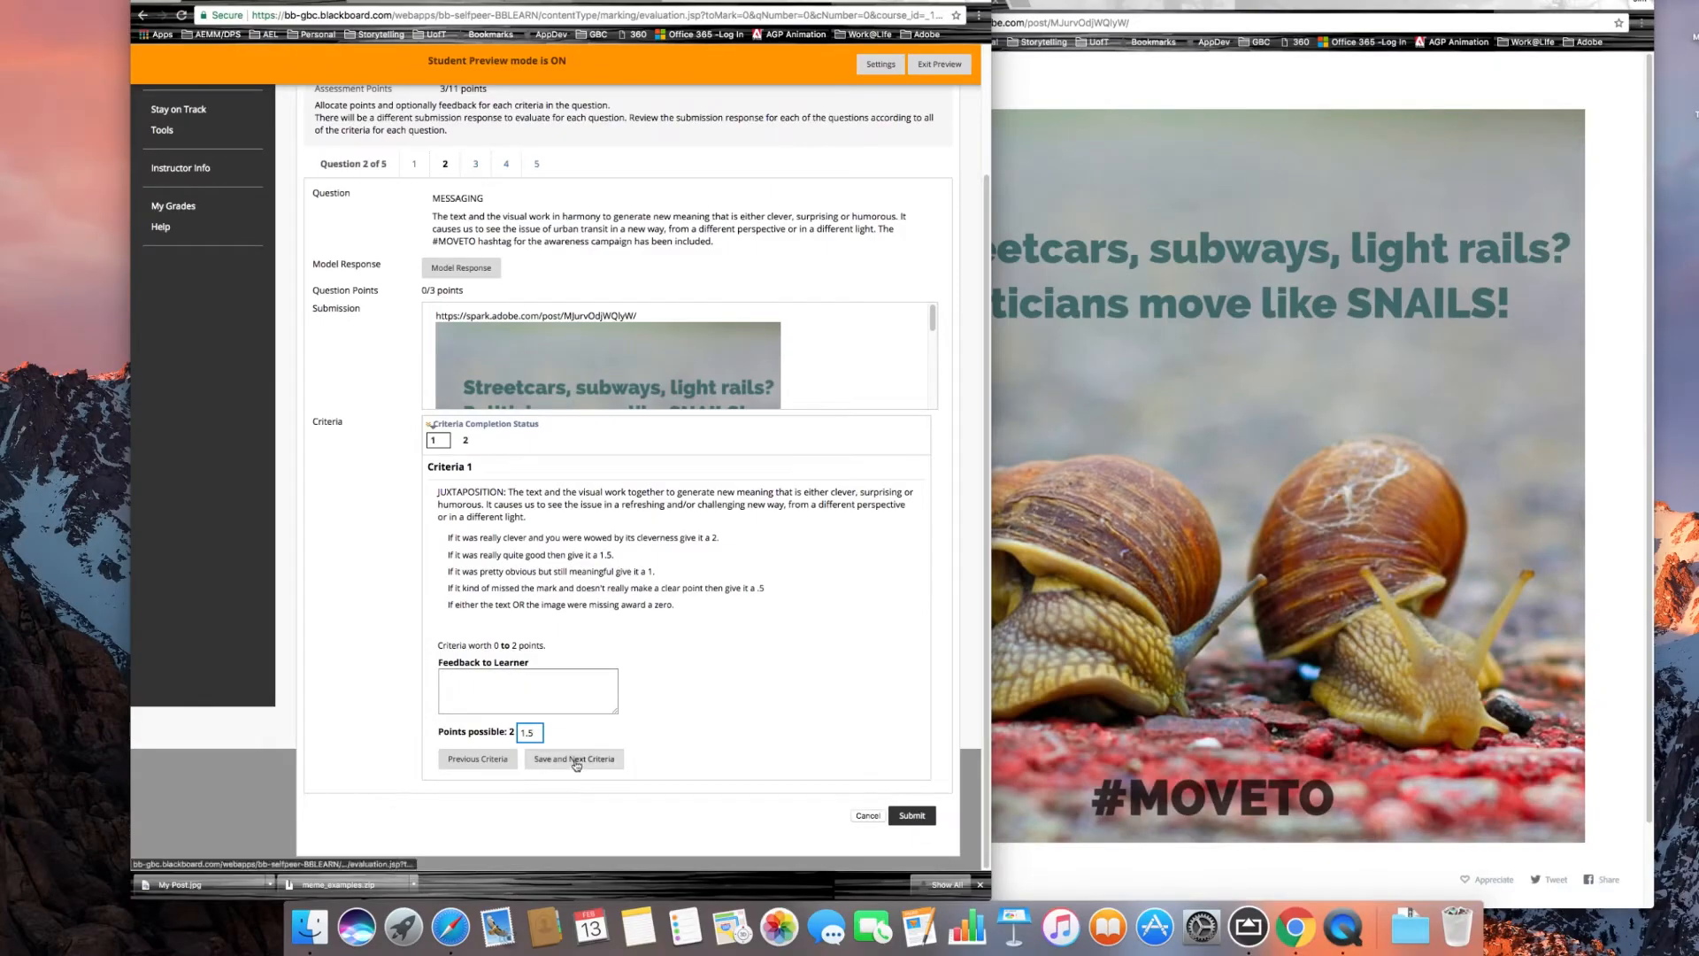
left_click(575, 760)
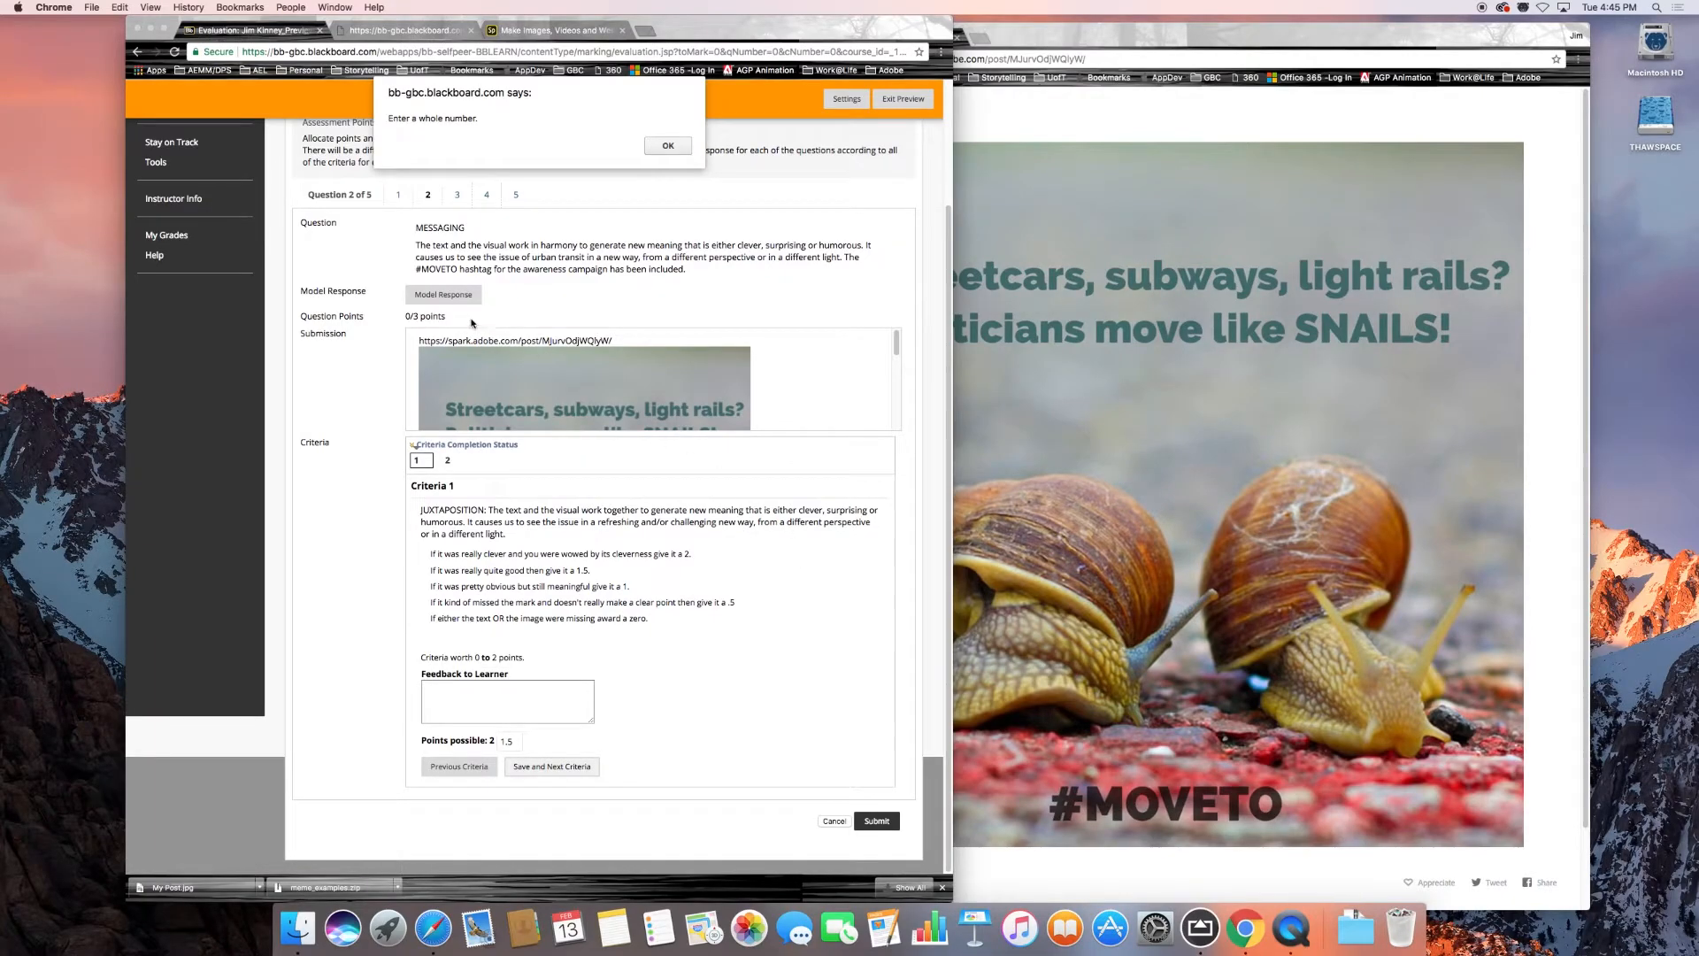
left_click(510, 743)
left_click(668, 146)
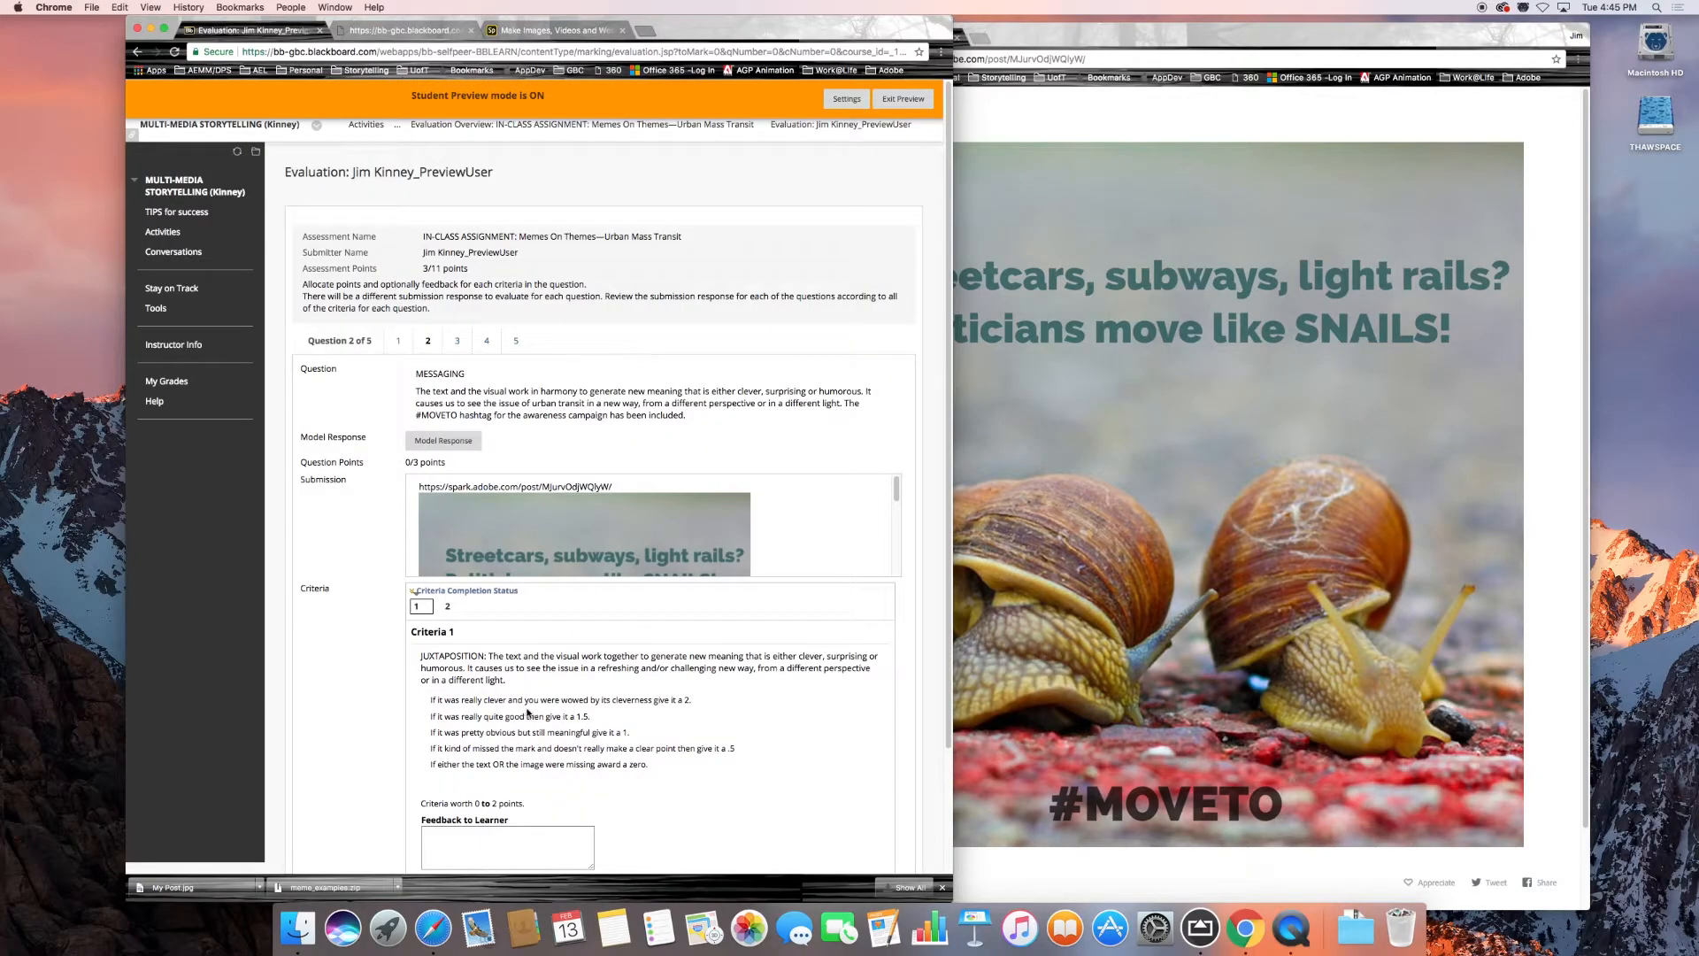
Set the score for question 2's juxtaposition criterion to 2 points.
scroll(531, 710, "down", 4)
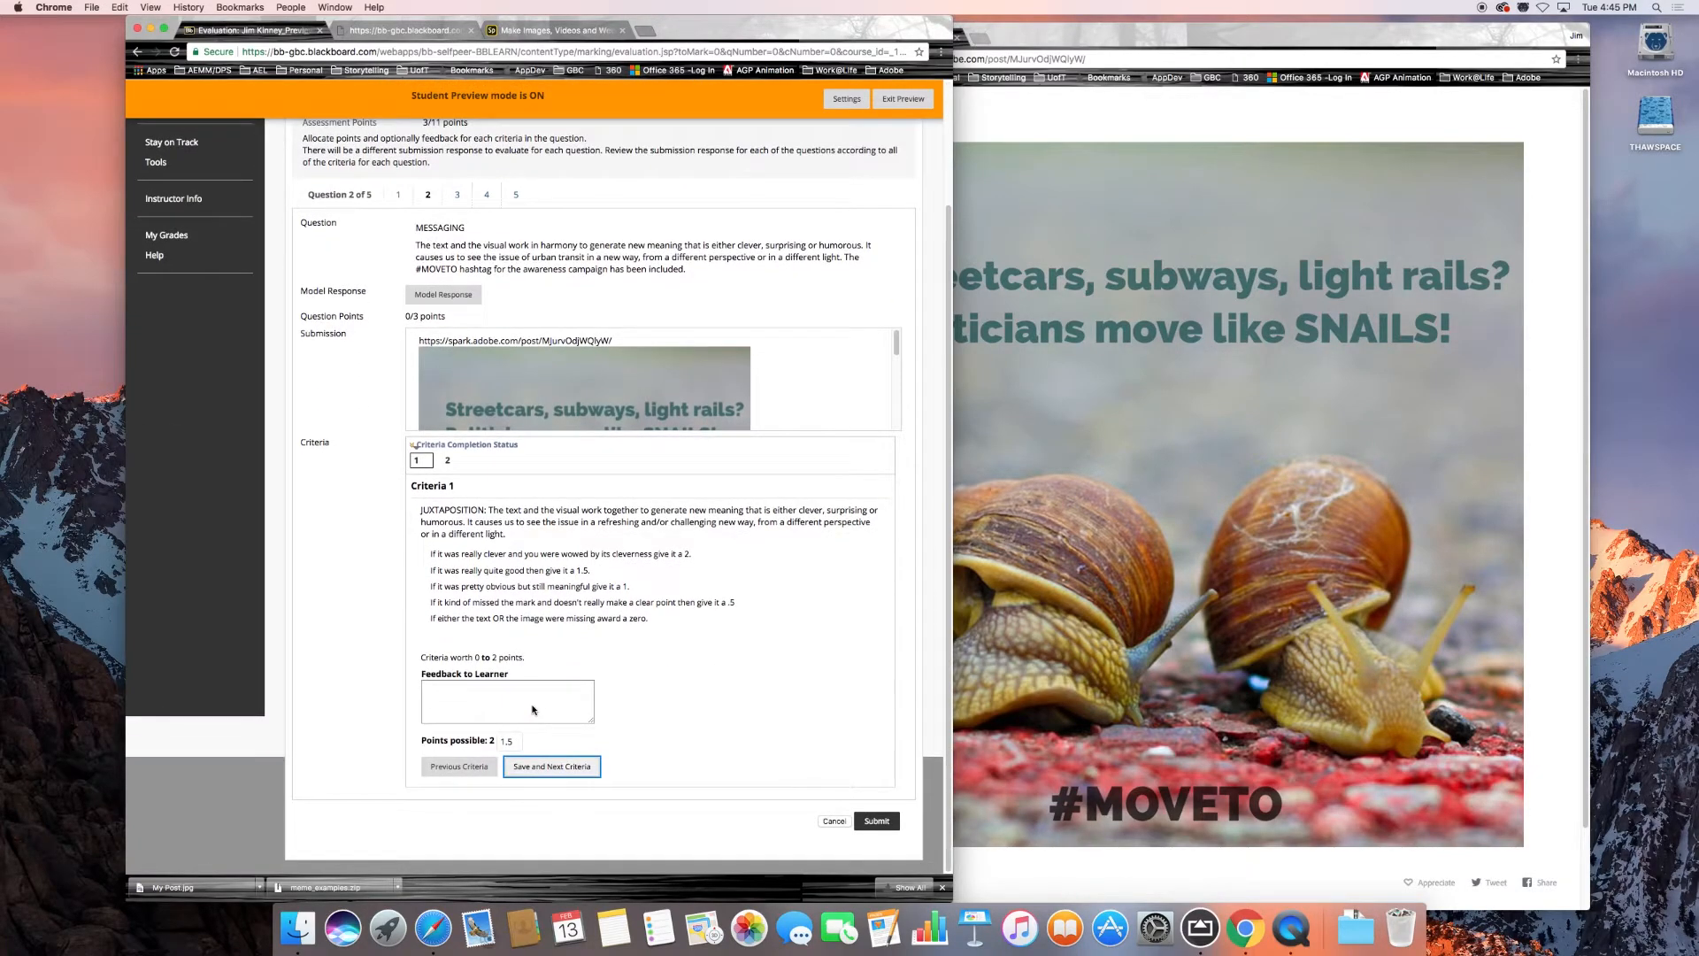
left_click_drag(514, 741, 492, 742)
type("2")
key("shift+Tab")
left_click(511, 743)
left_click(467, 702)
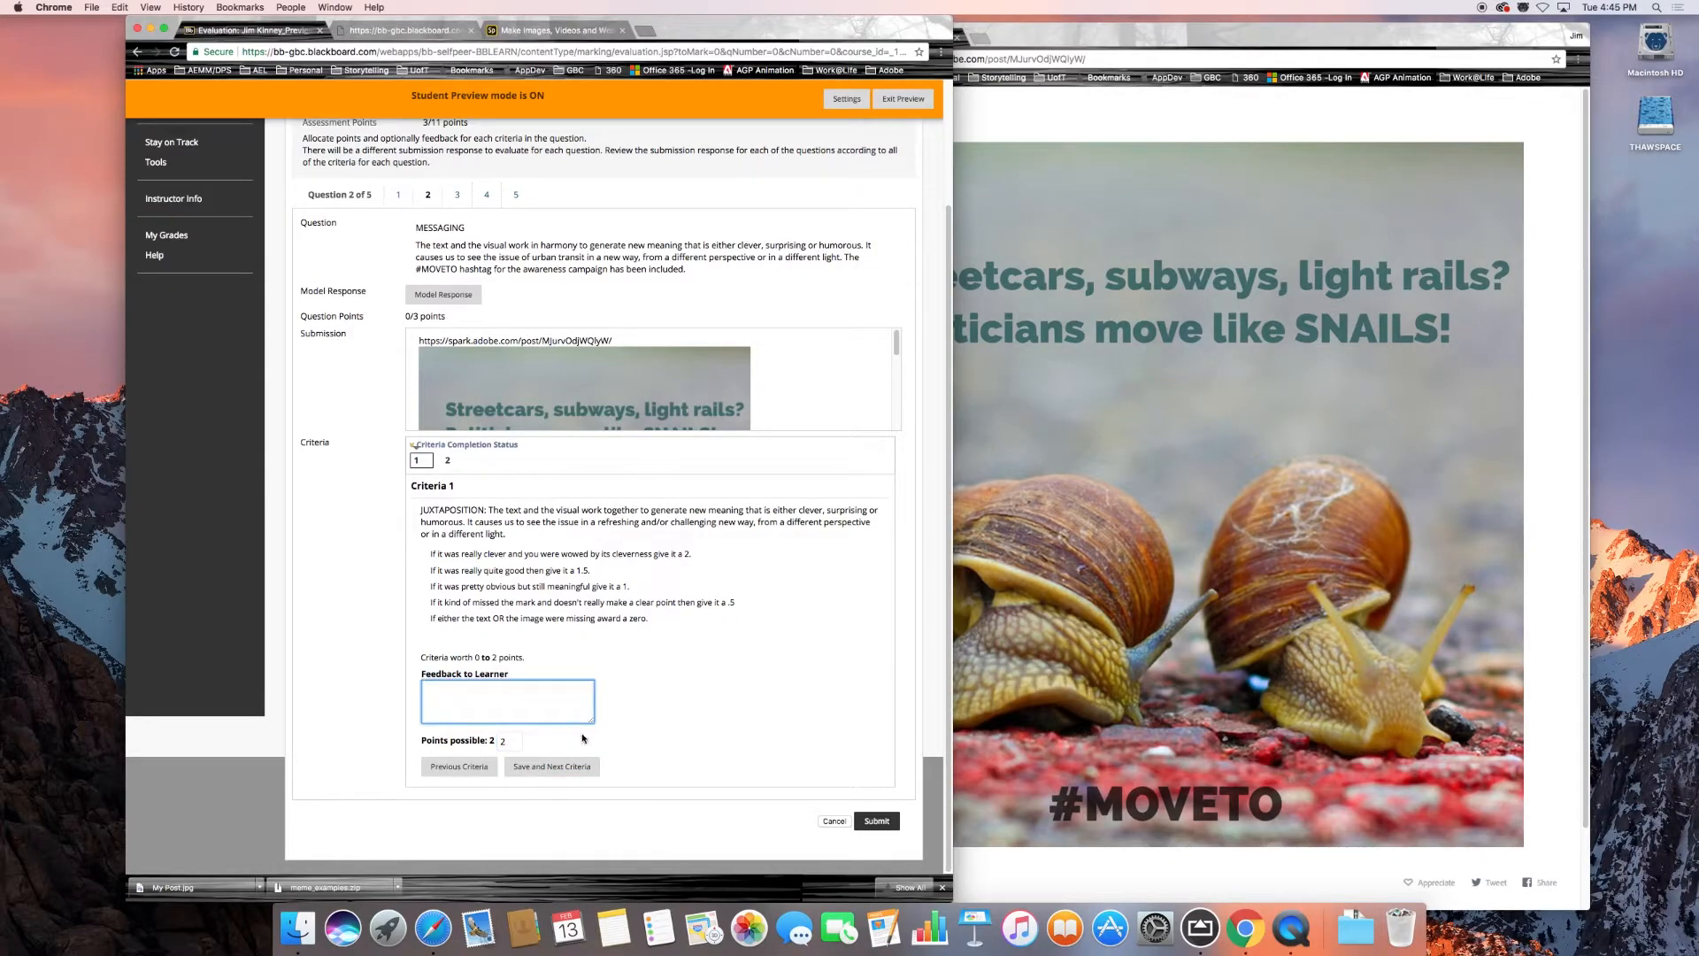
Enter the feedback "maybe a bit more though on the text" for the juxtaposition criterion and save it to continue to criterion 2.
left_click(876, 821)
left_click(532, 707)
type("maybe a bit more though on the text.")
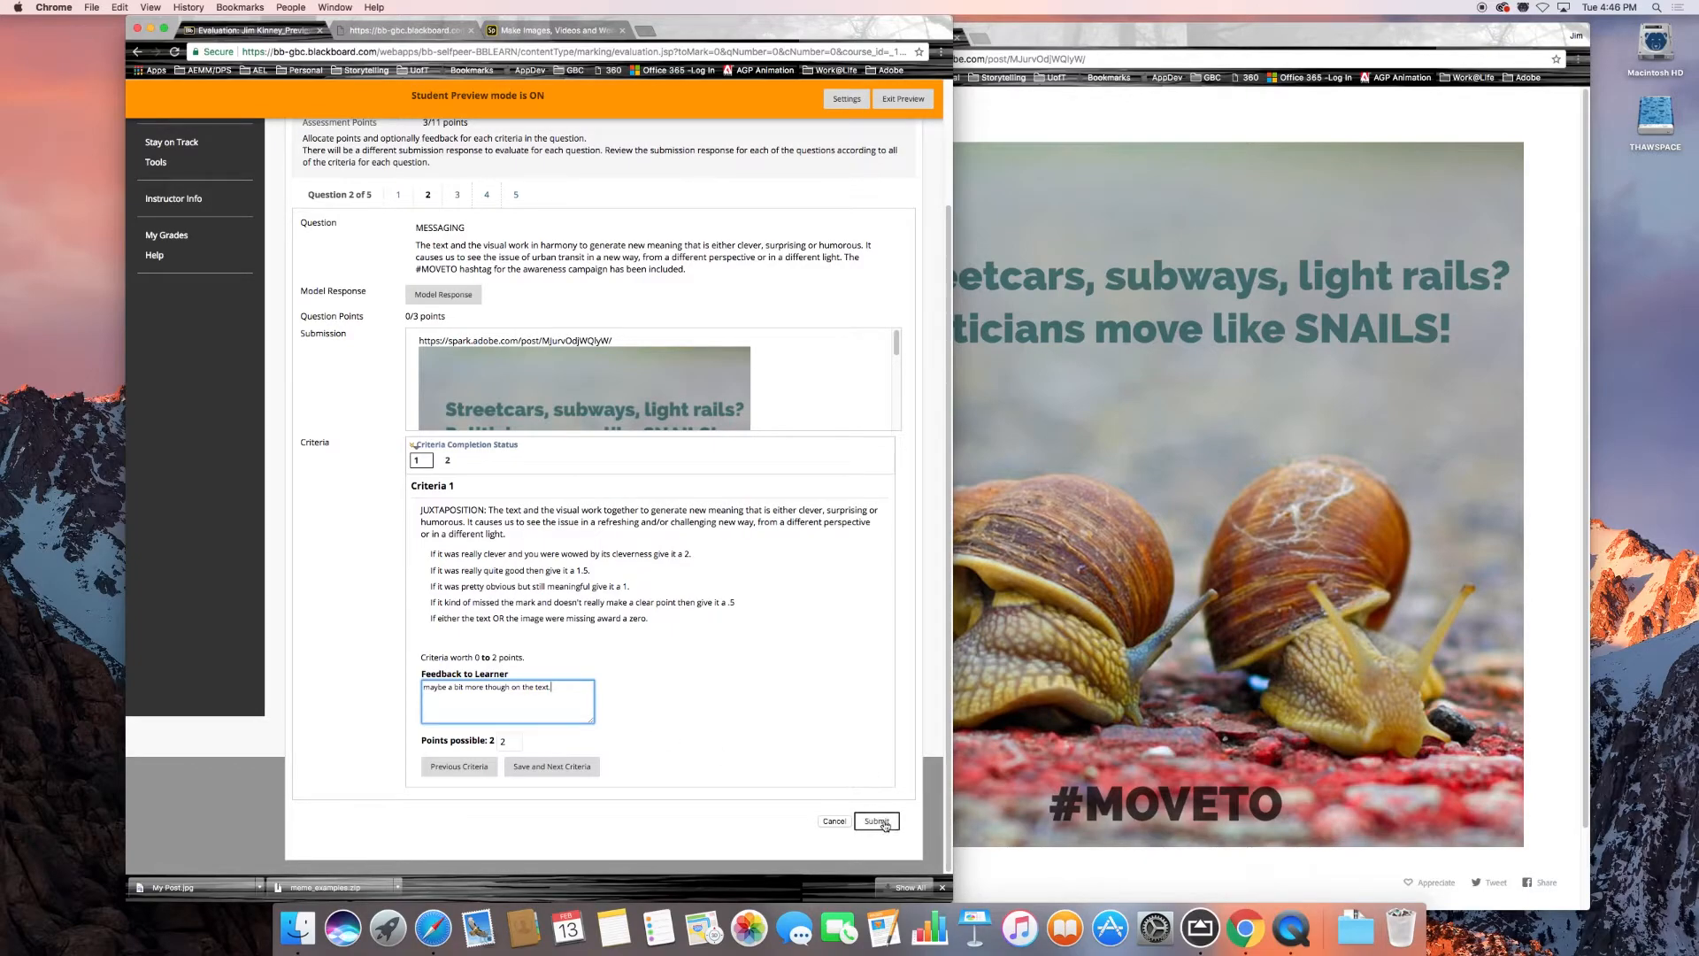
left_click(571, 766)
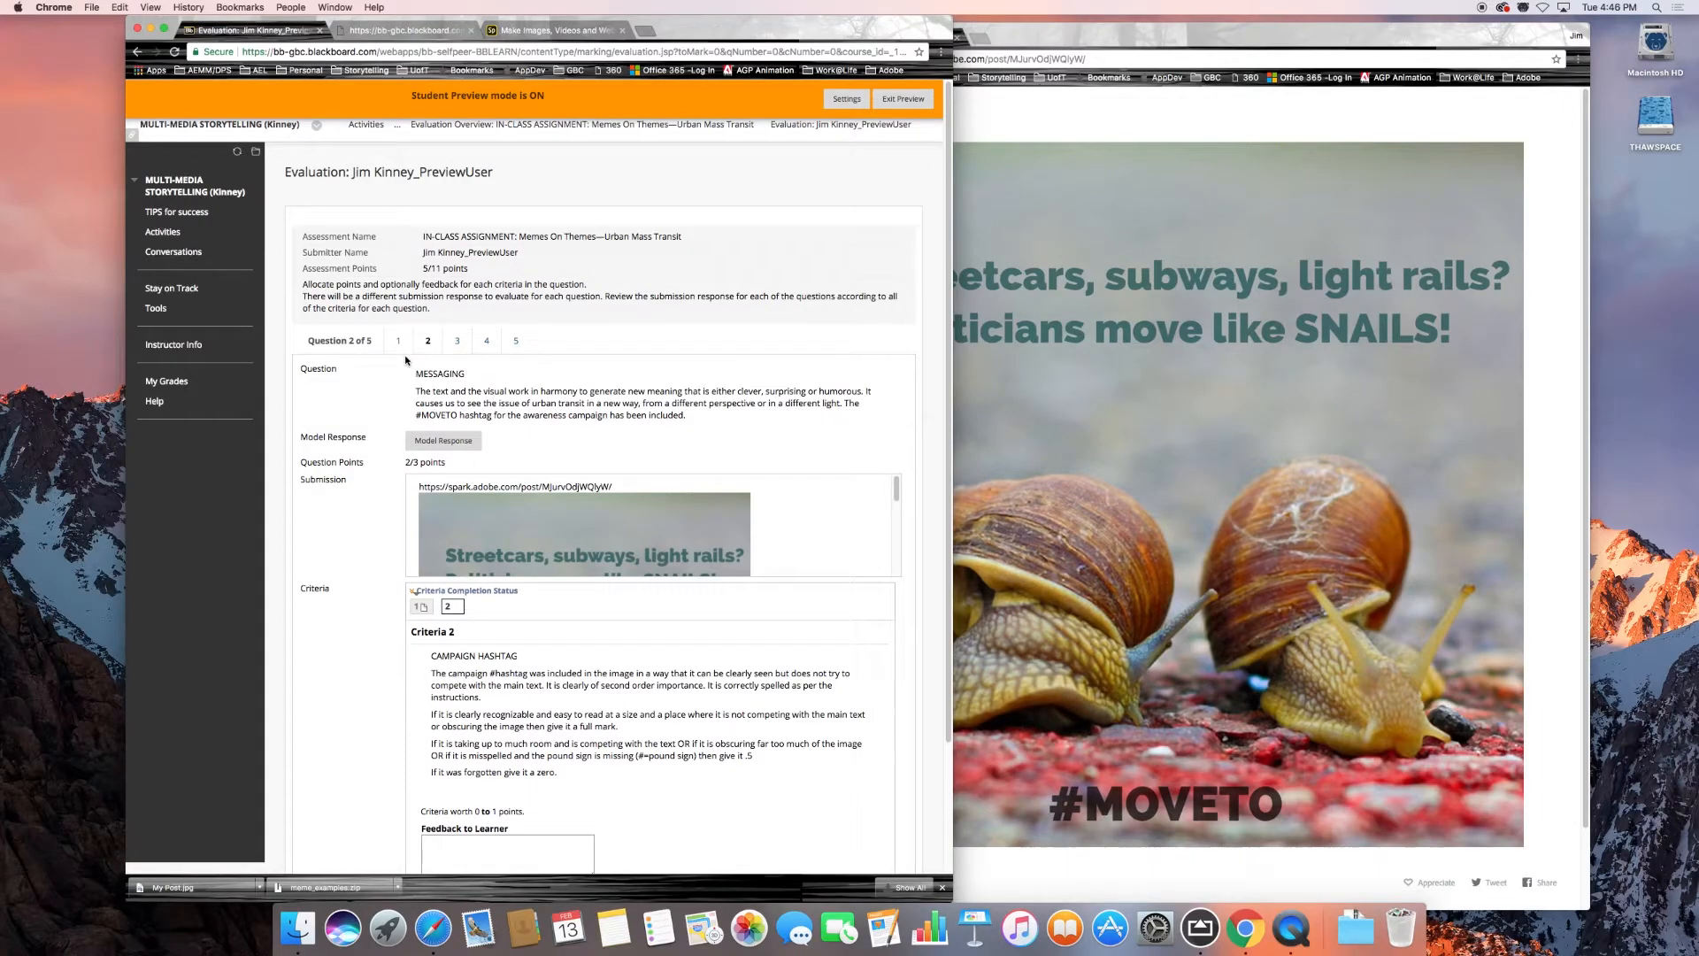
Examine question 2's campaign hashtag criterion against the embedded submission image and the full meme on the Adobe Spark page.
scroll(526, 409, "down", 1)
scroll(527, 409, "down", 5)
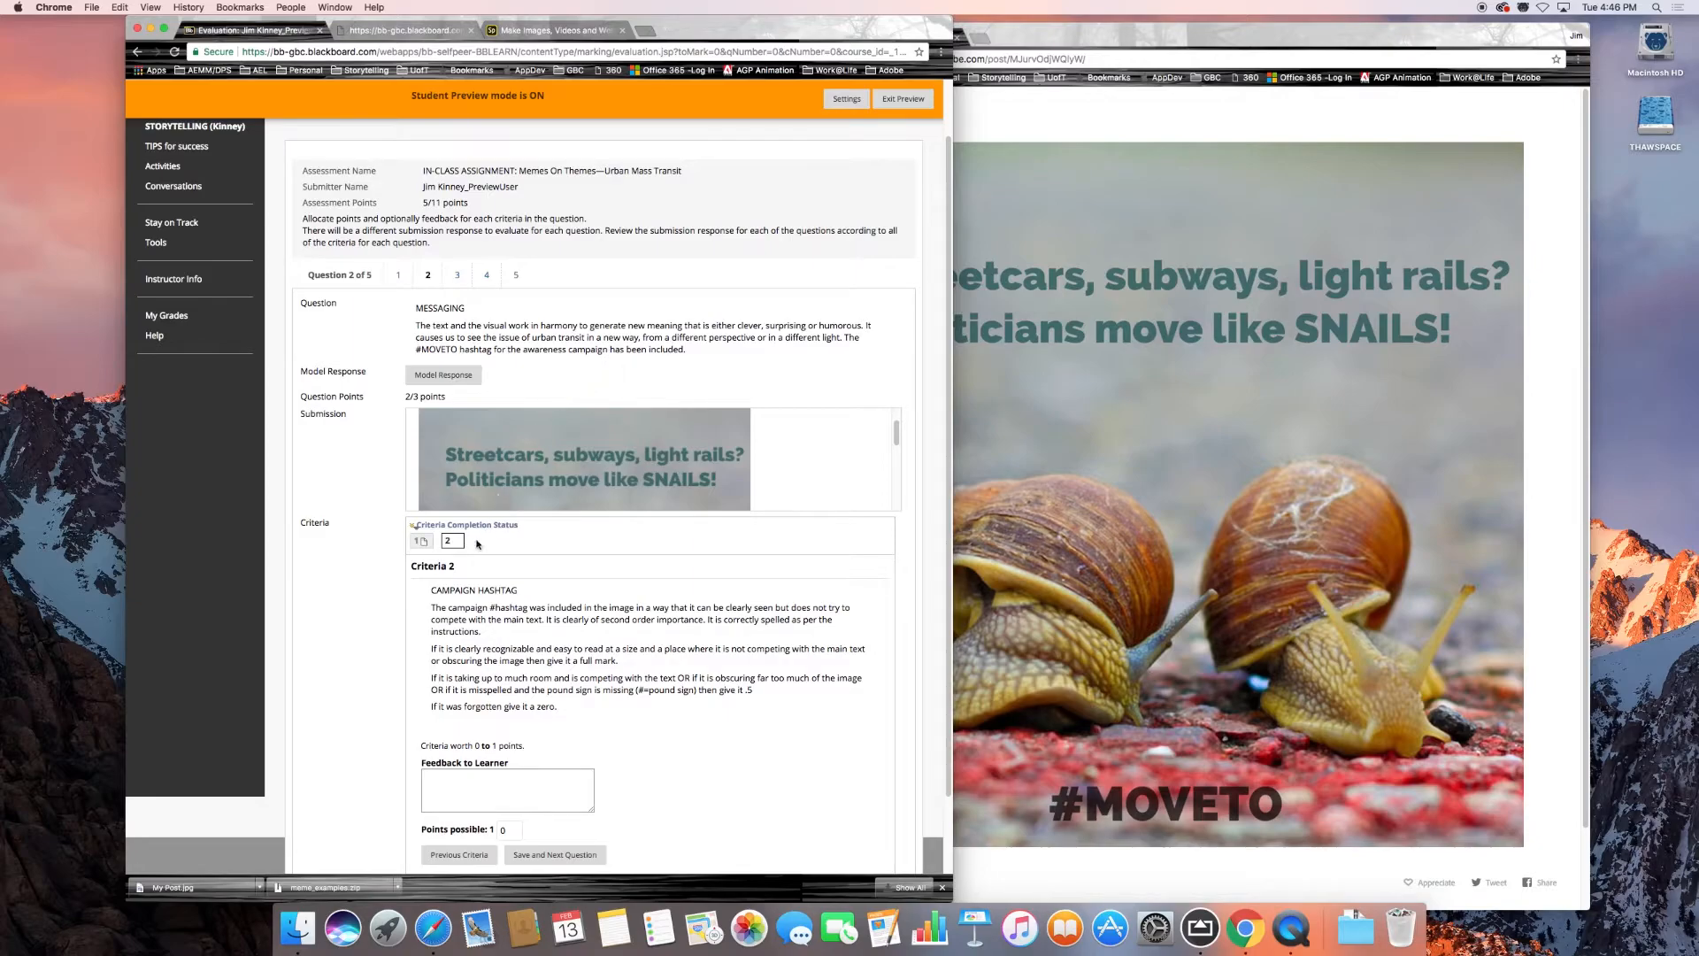
scroll(354, 576, "down", 1)
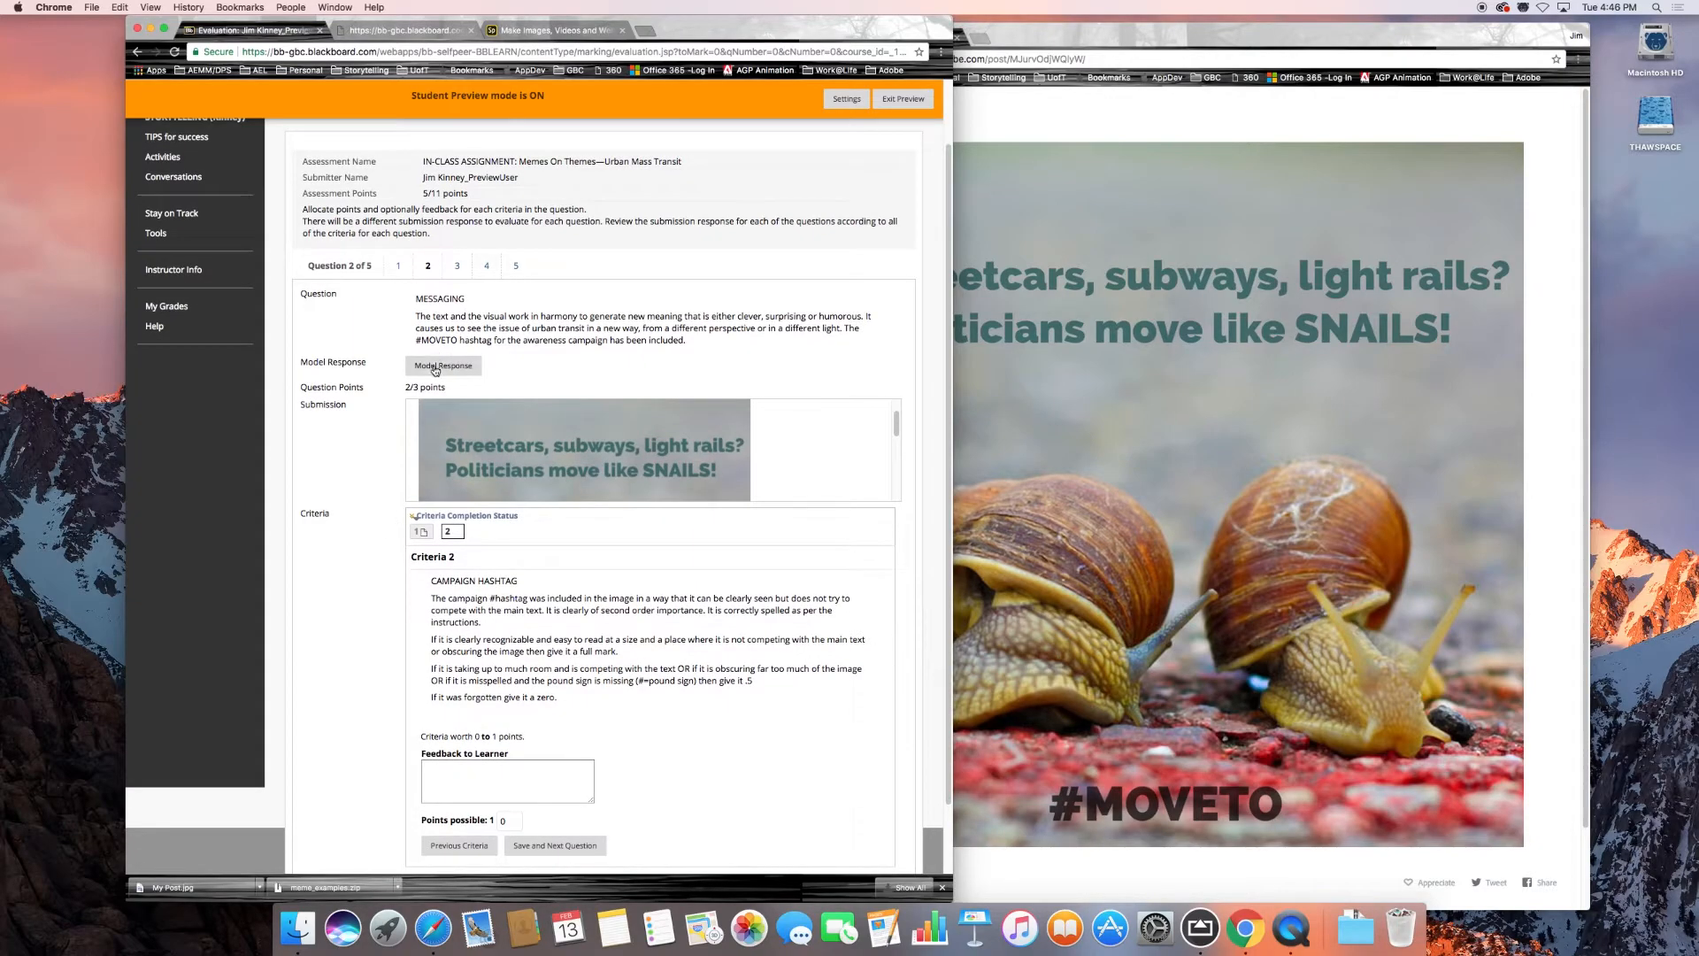
scroll(372, 528, "down", 3)
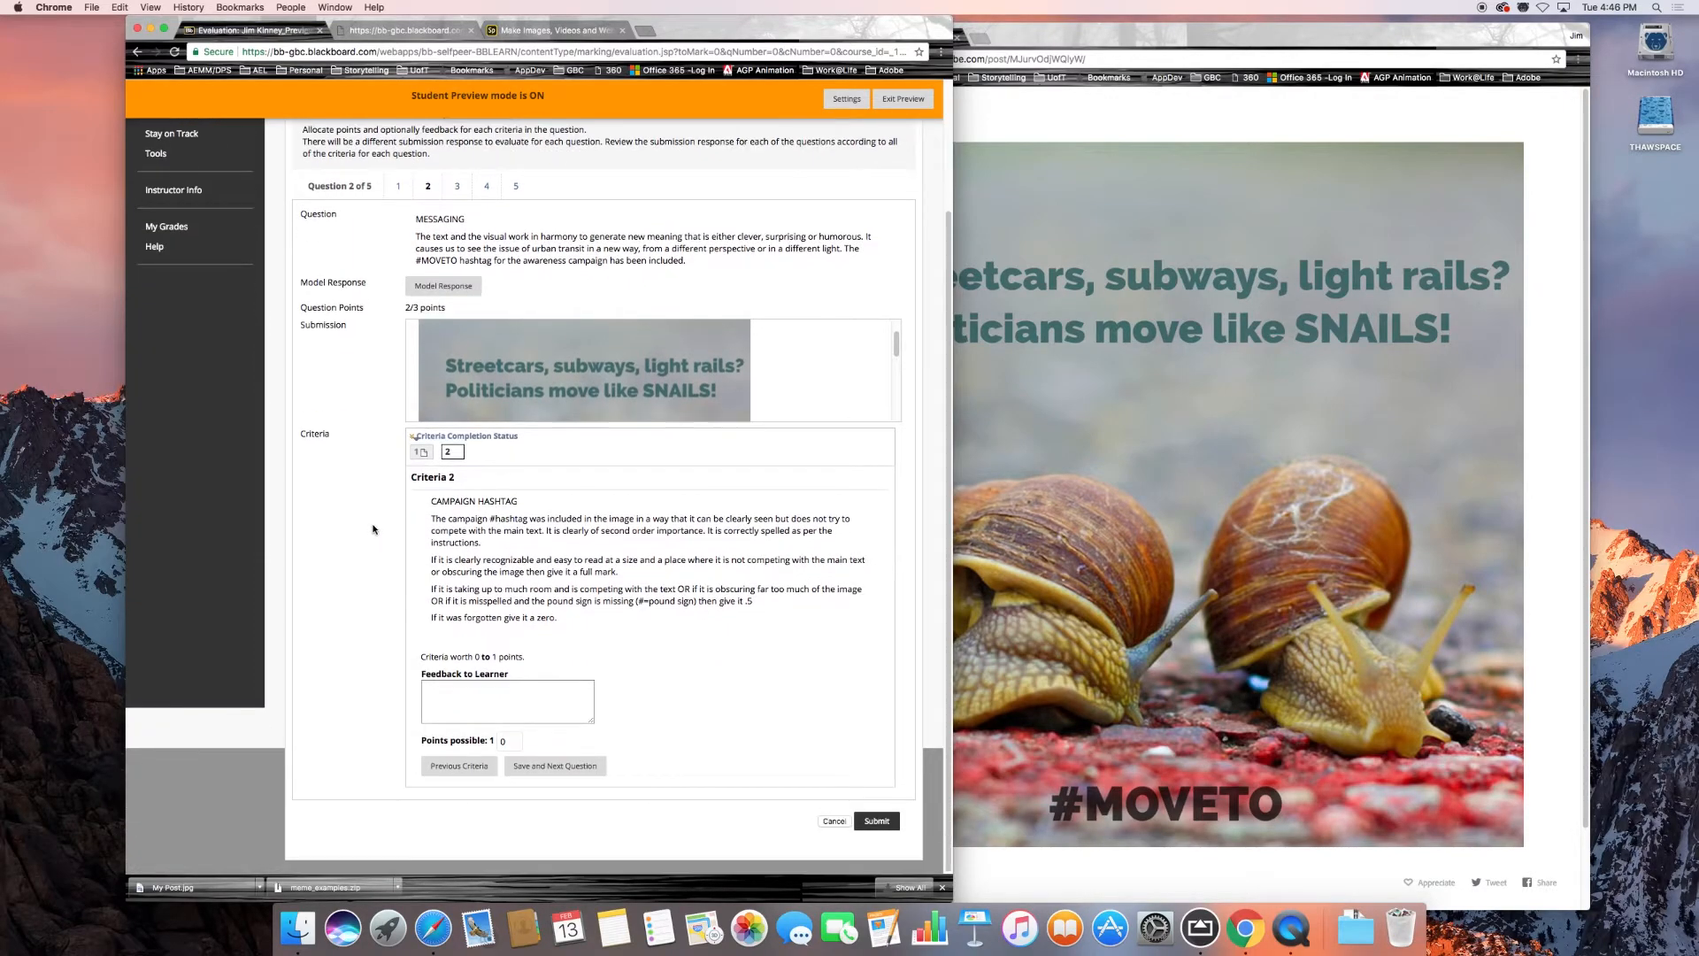
scroll(613, 364, "down", 5)
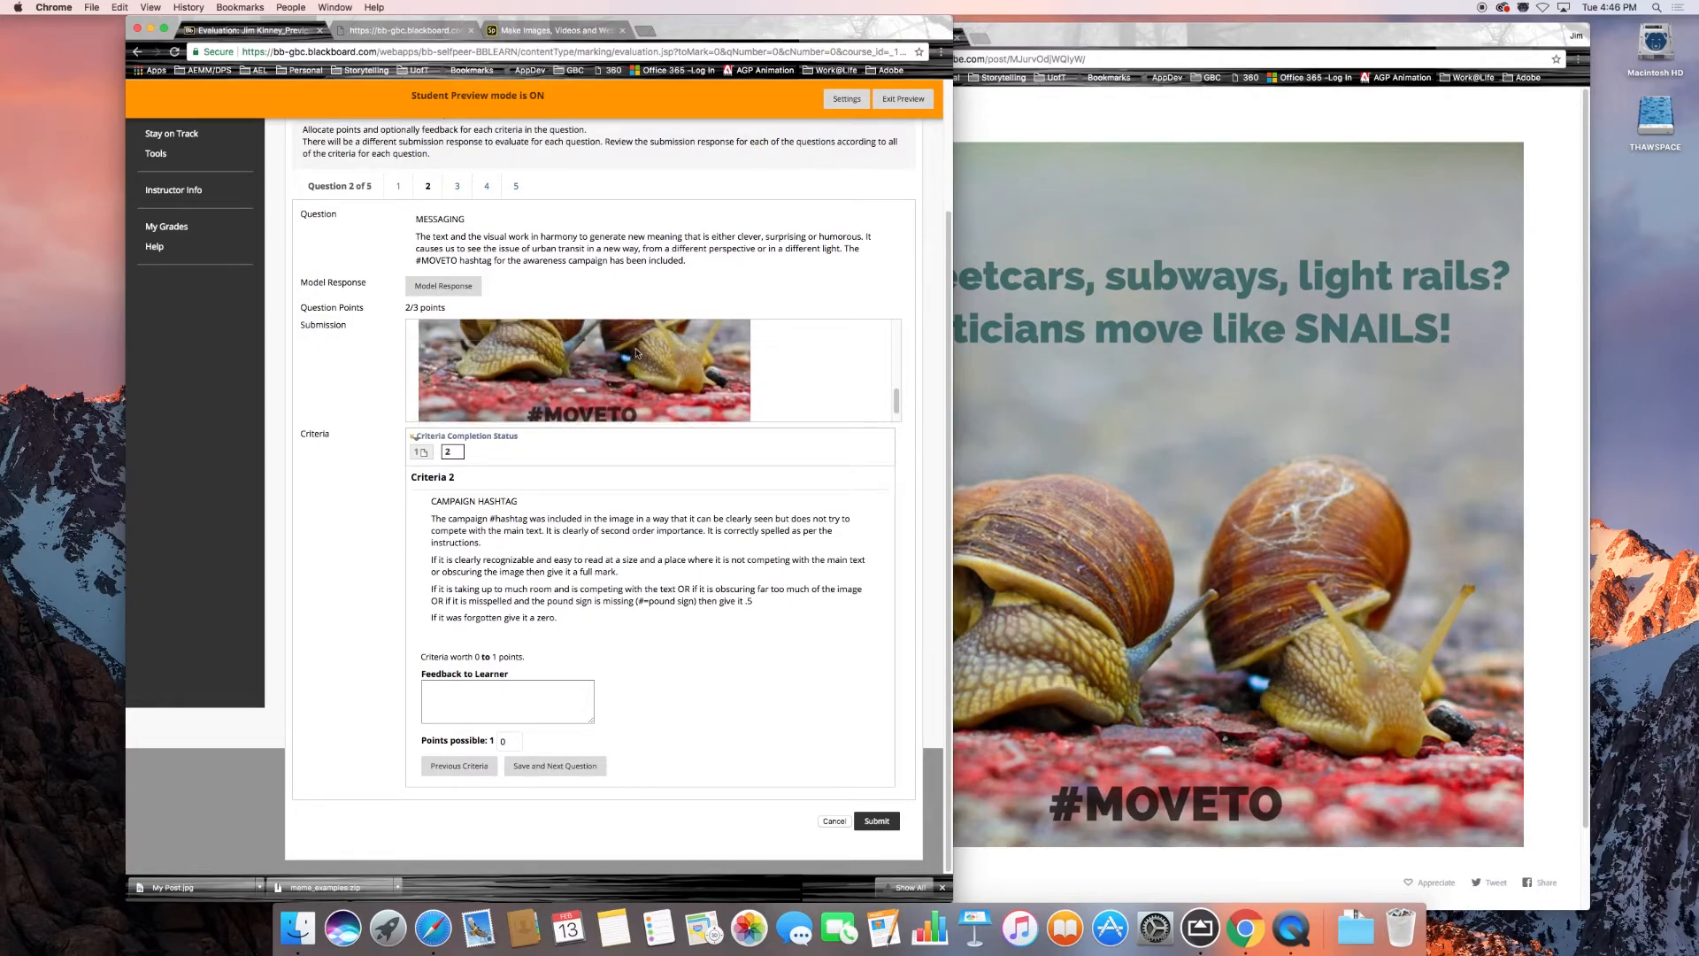
scroll(628, 359, "up", 10)
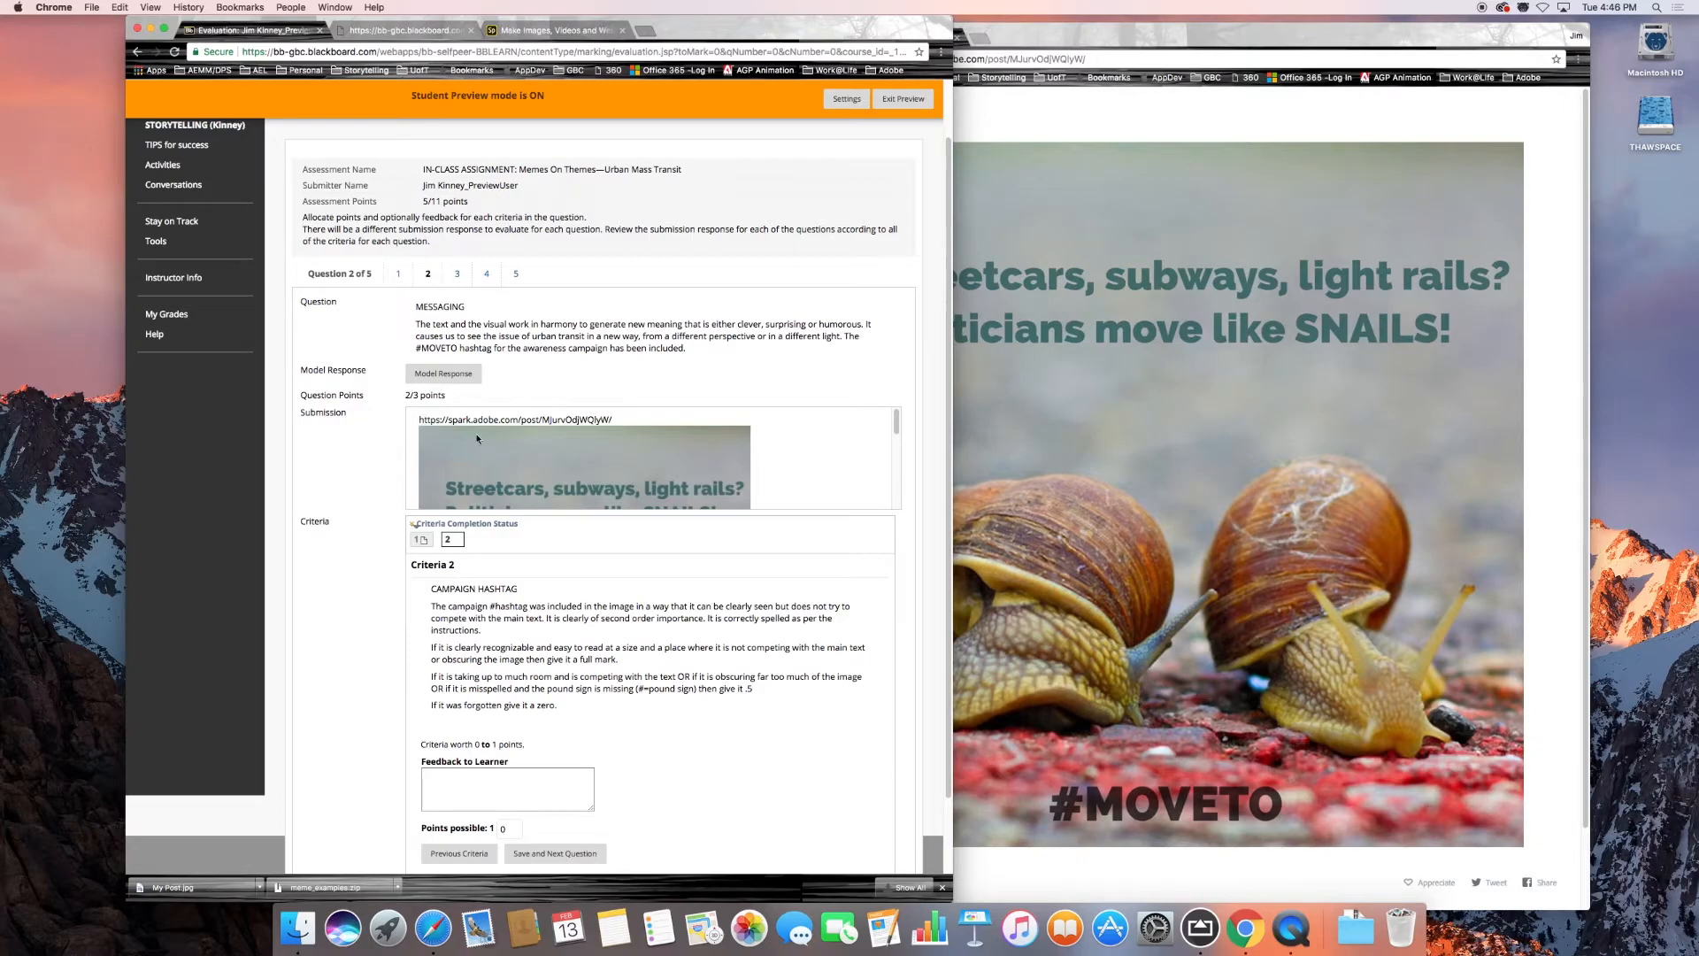
scroll(570, 455, "down", 5)
scroll(571, 453, "down", 5)
scroll(571, 453, "up", 10)
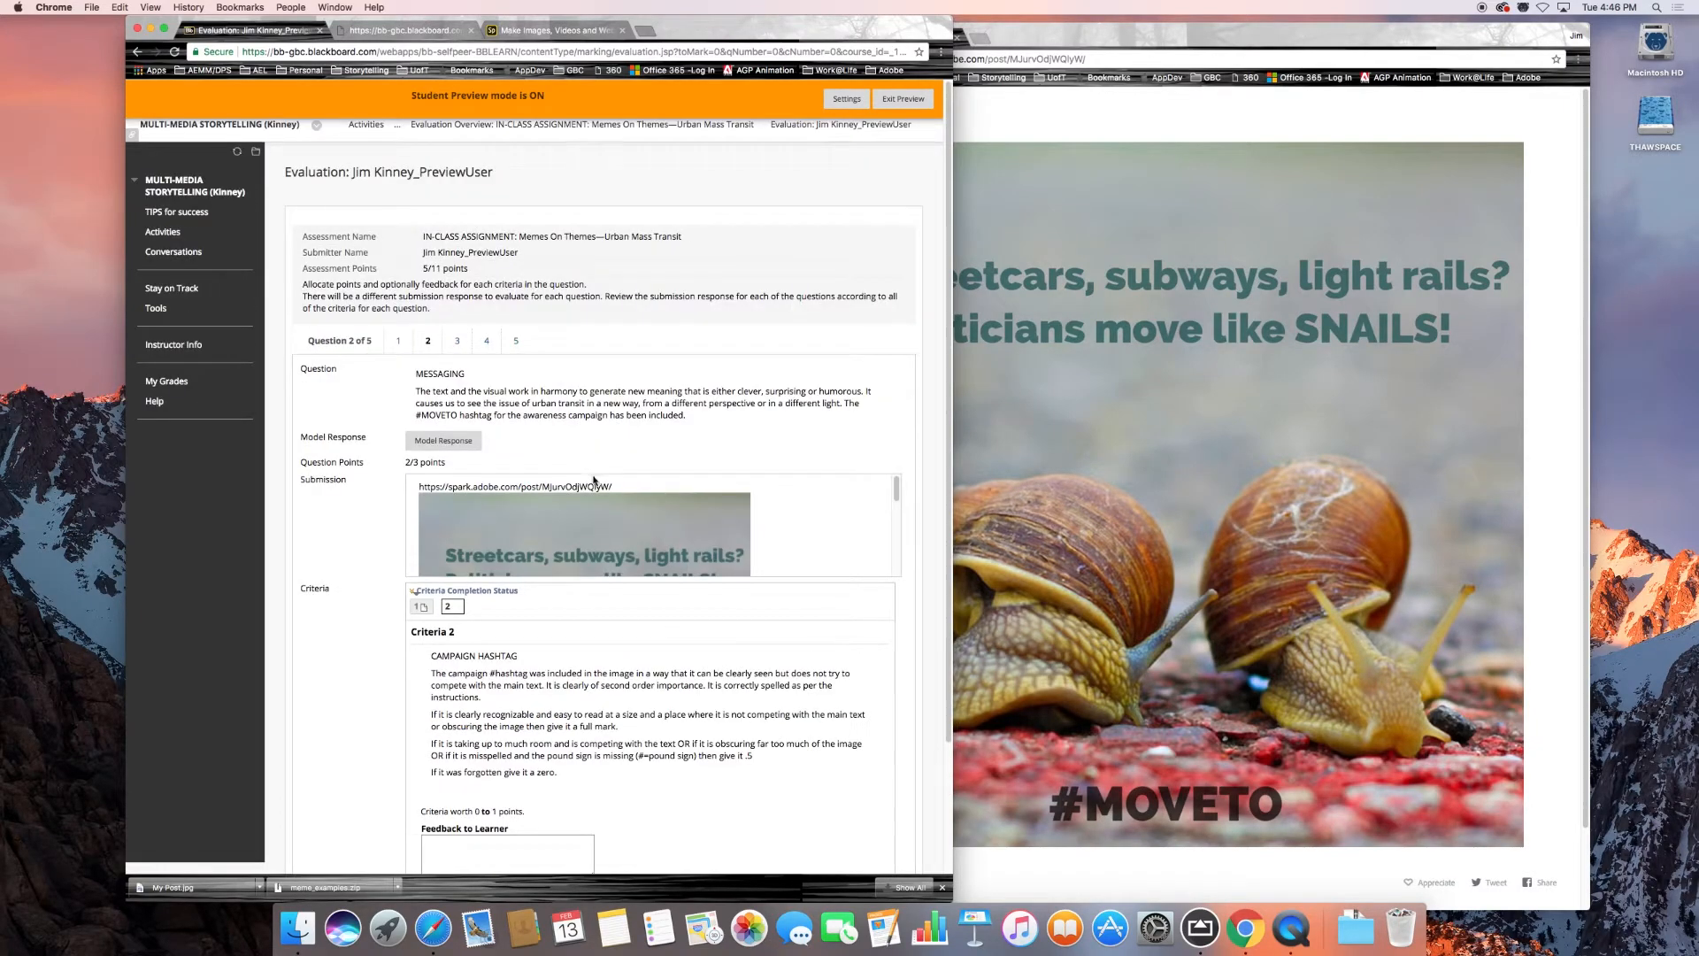
scroll(655, 535, "down", 3)
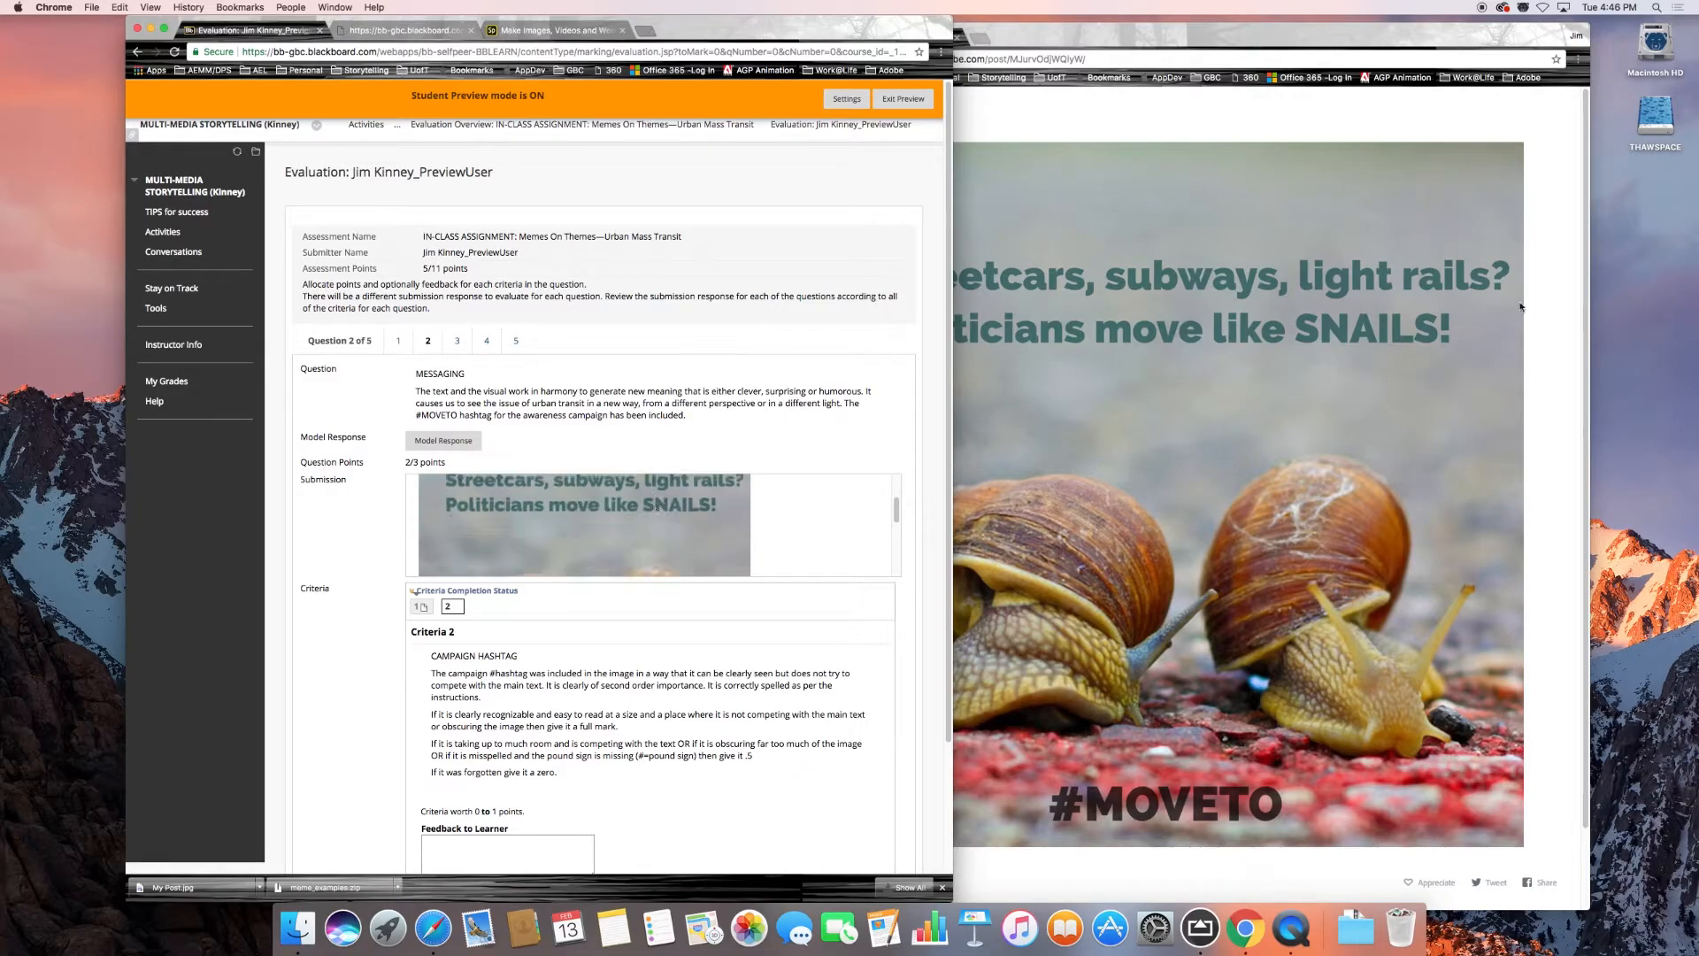
left_click(1467, 236)
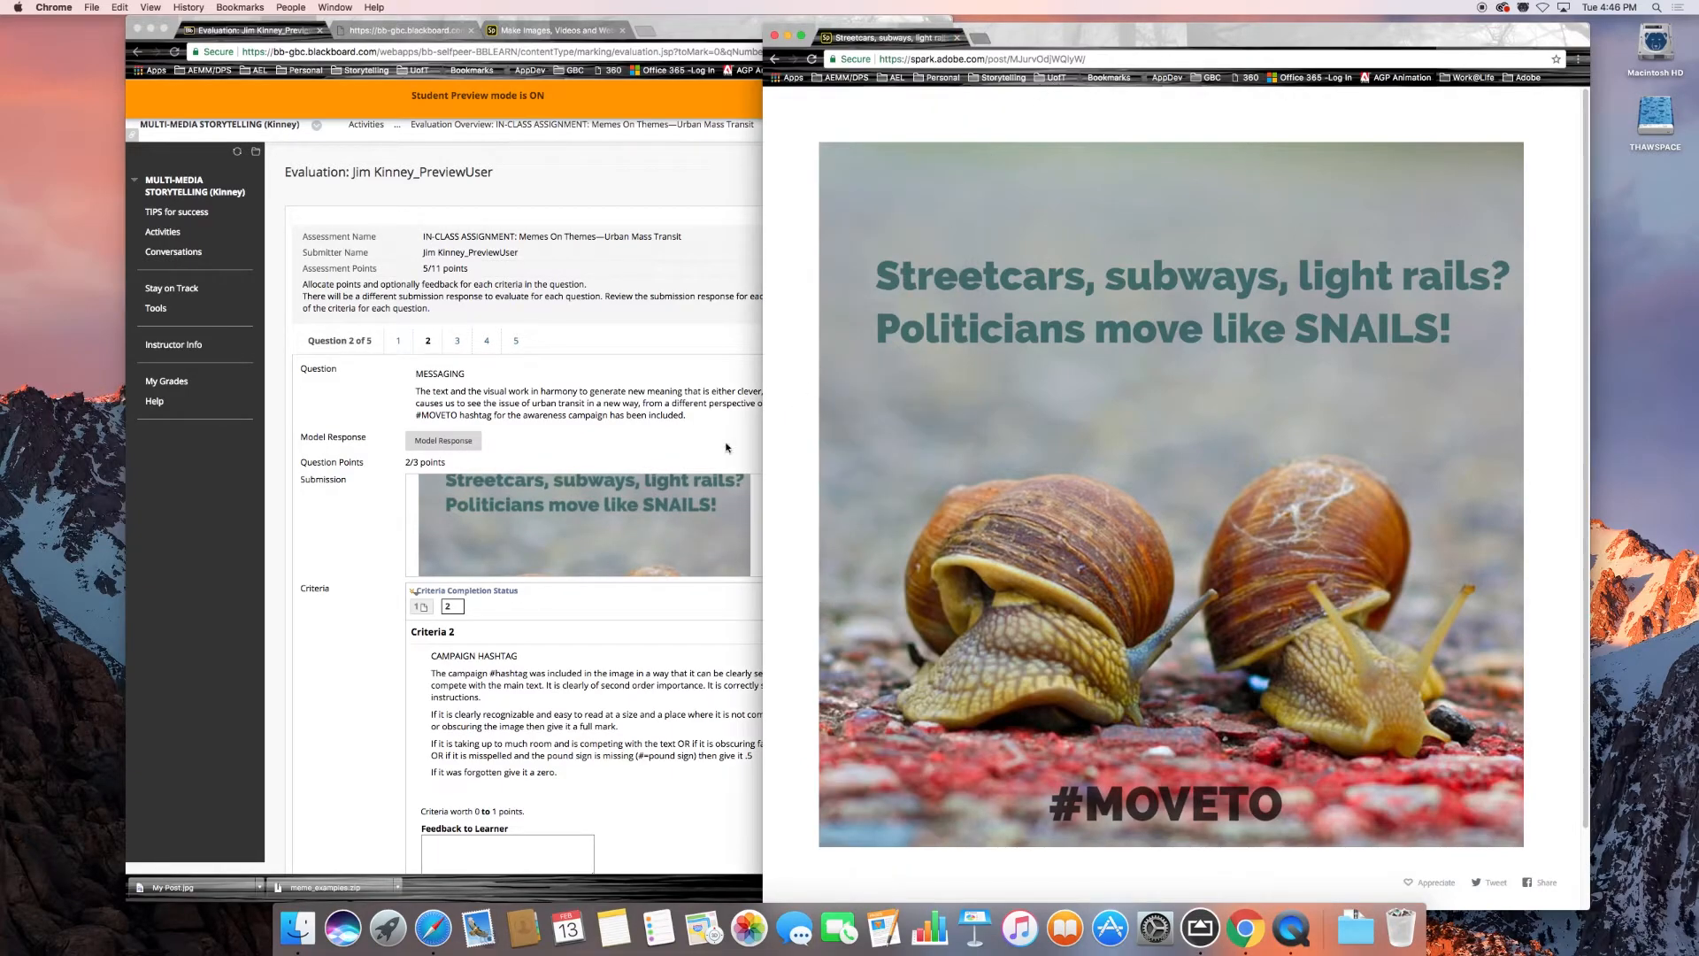
left_click(563, 528)
Award 1 point for question 2's campaign hashtag criterion and save it to continue to question 3.
scroll(522, 649, "down", 1)
scroll(522, 650, "down", 3)
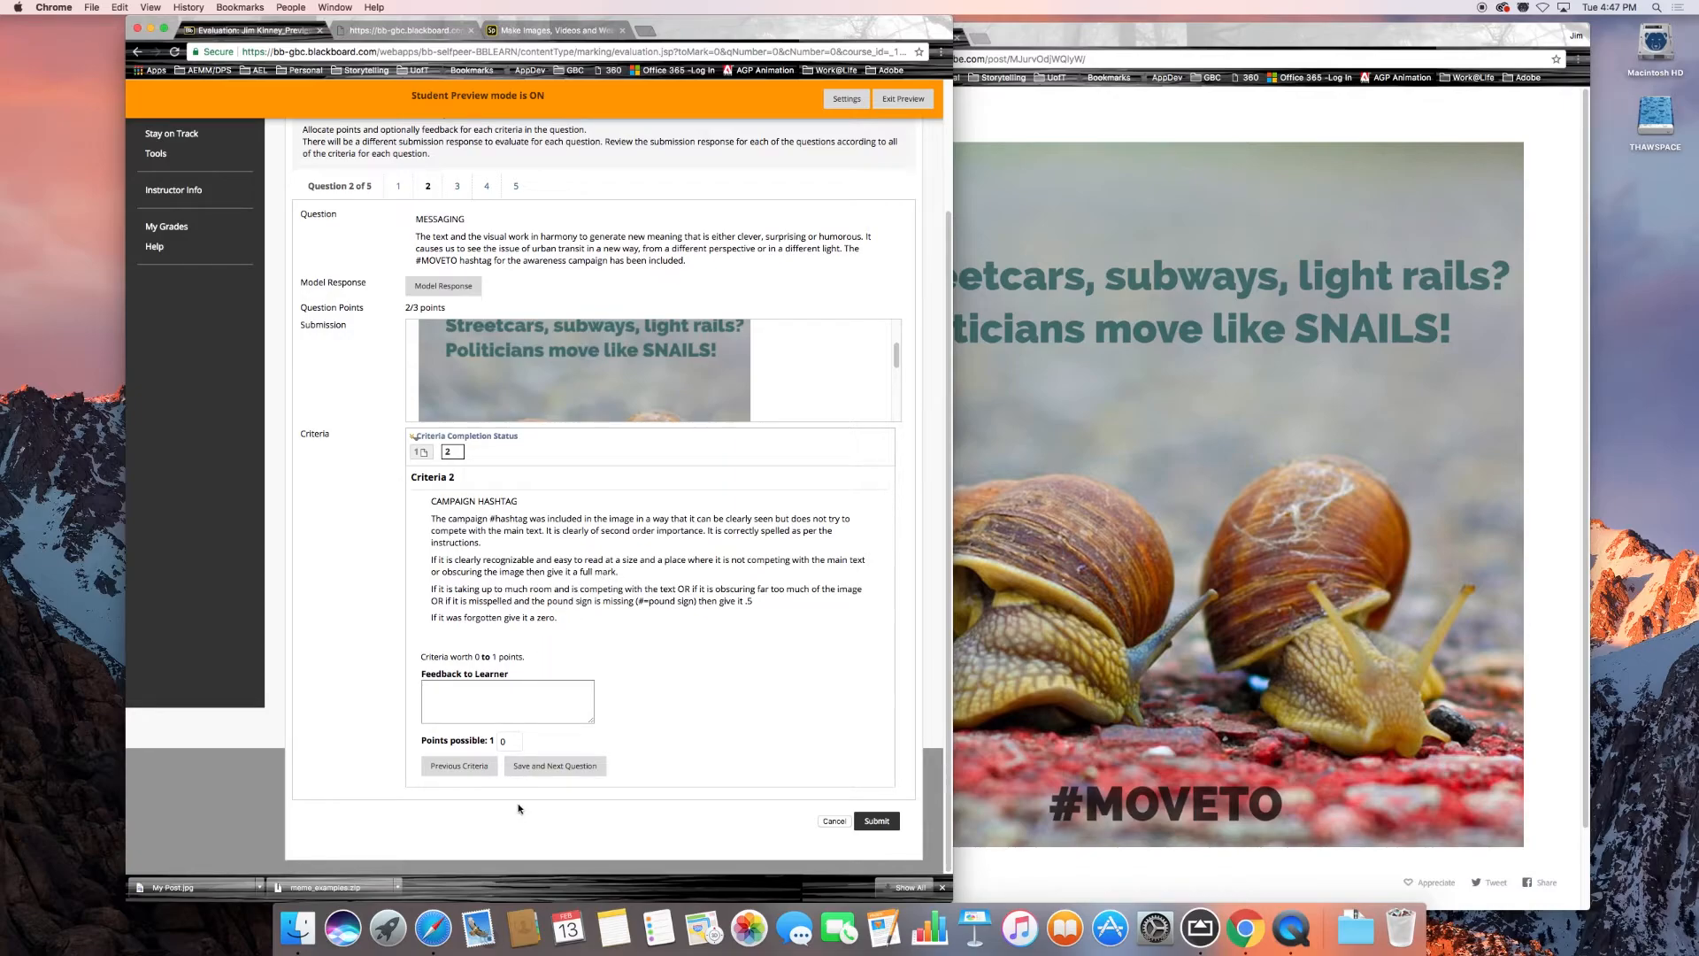
left_click(506, 742)
type("1")
left_click(558, 767)
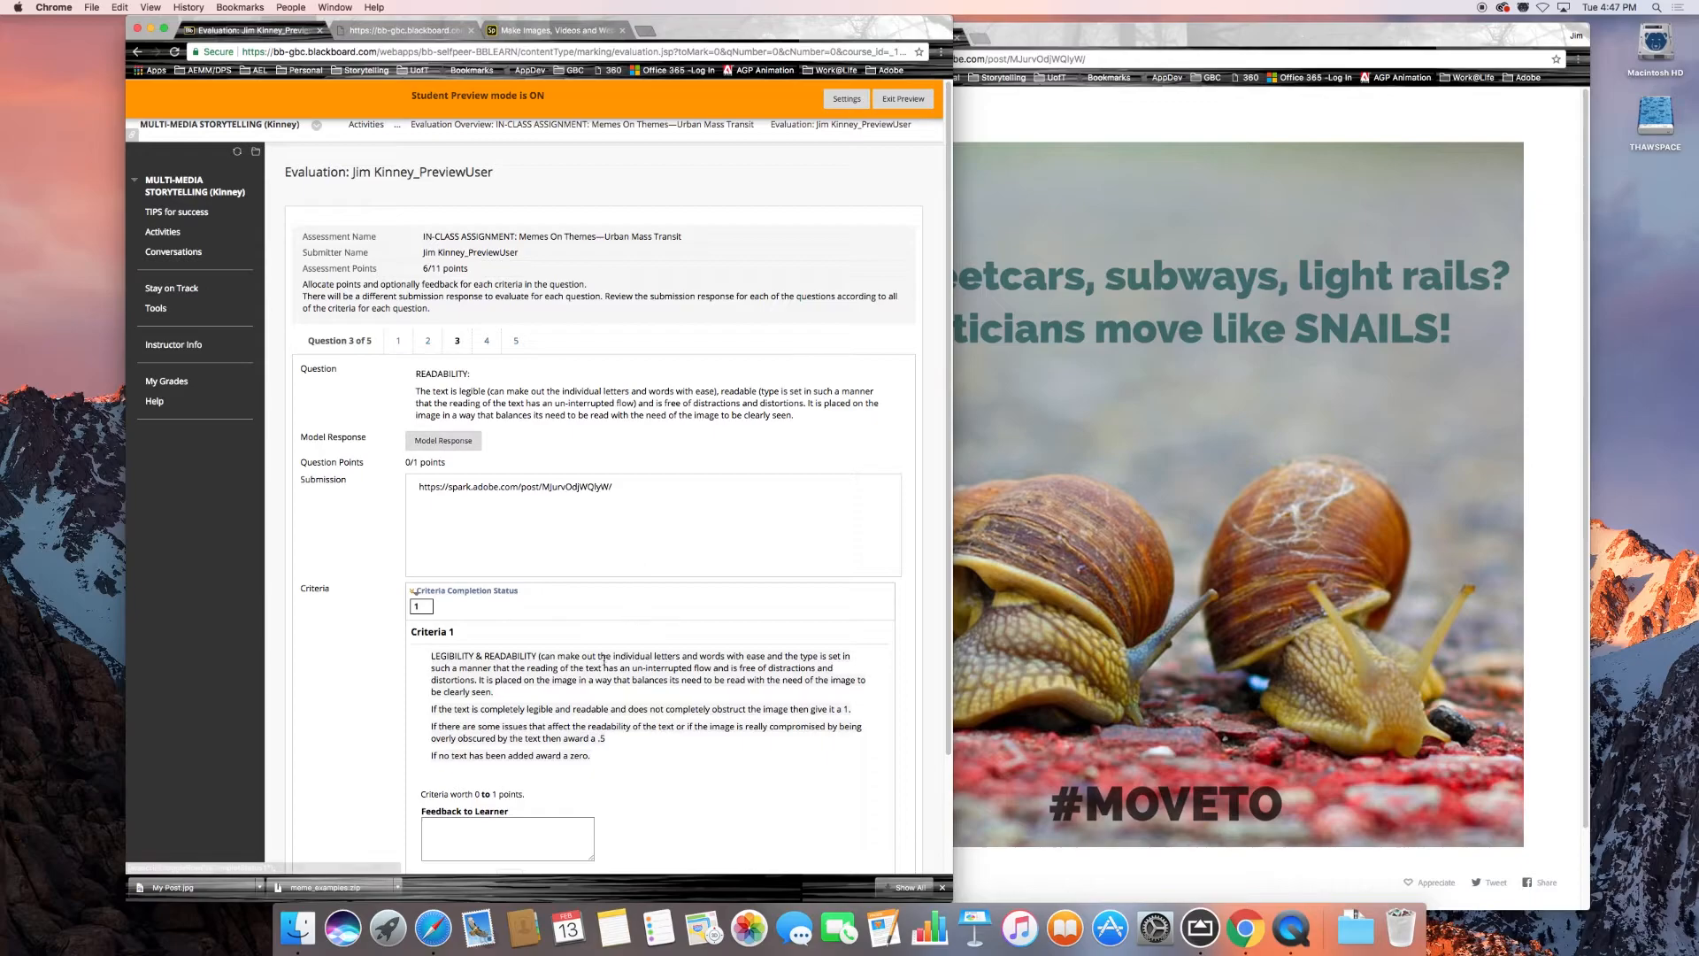
Award 1 point for question 3's legibility and readability criterion and save it to continue to question 4.
scroll(523, 696, "down", 3)
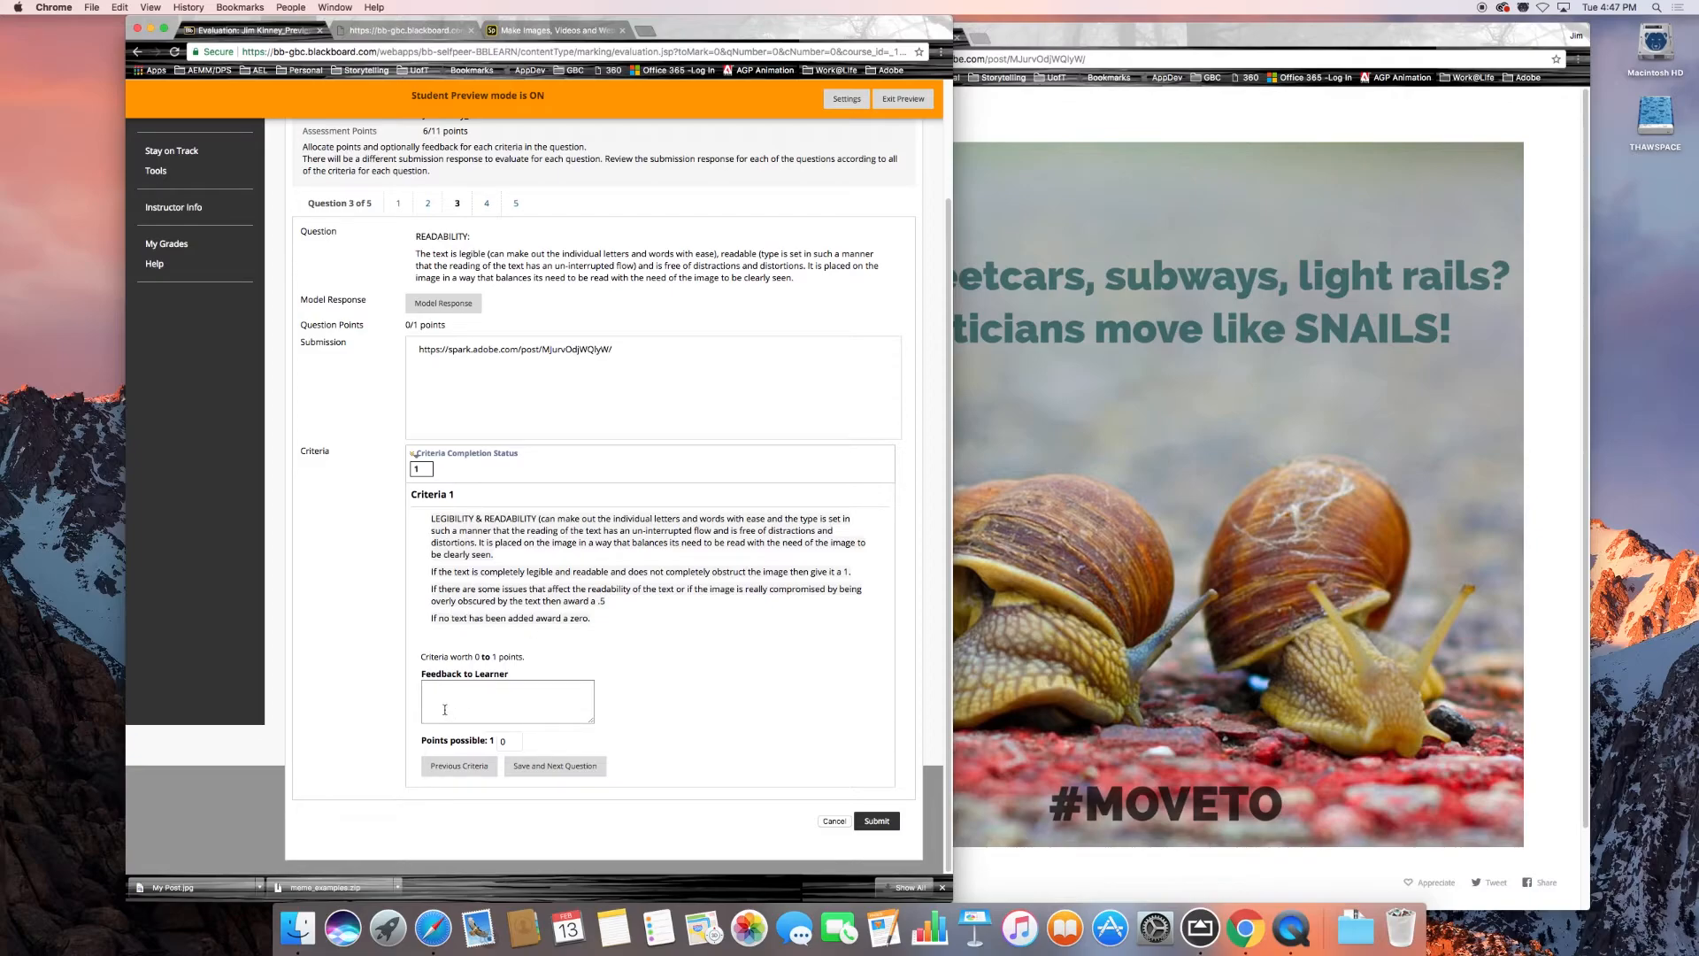
left_click(497, 740)
left_click(555, 766)
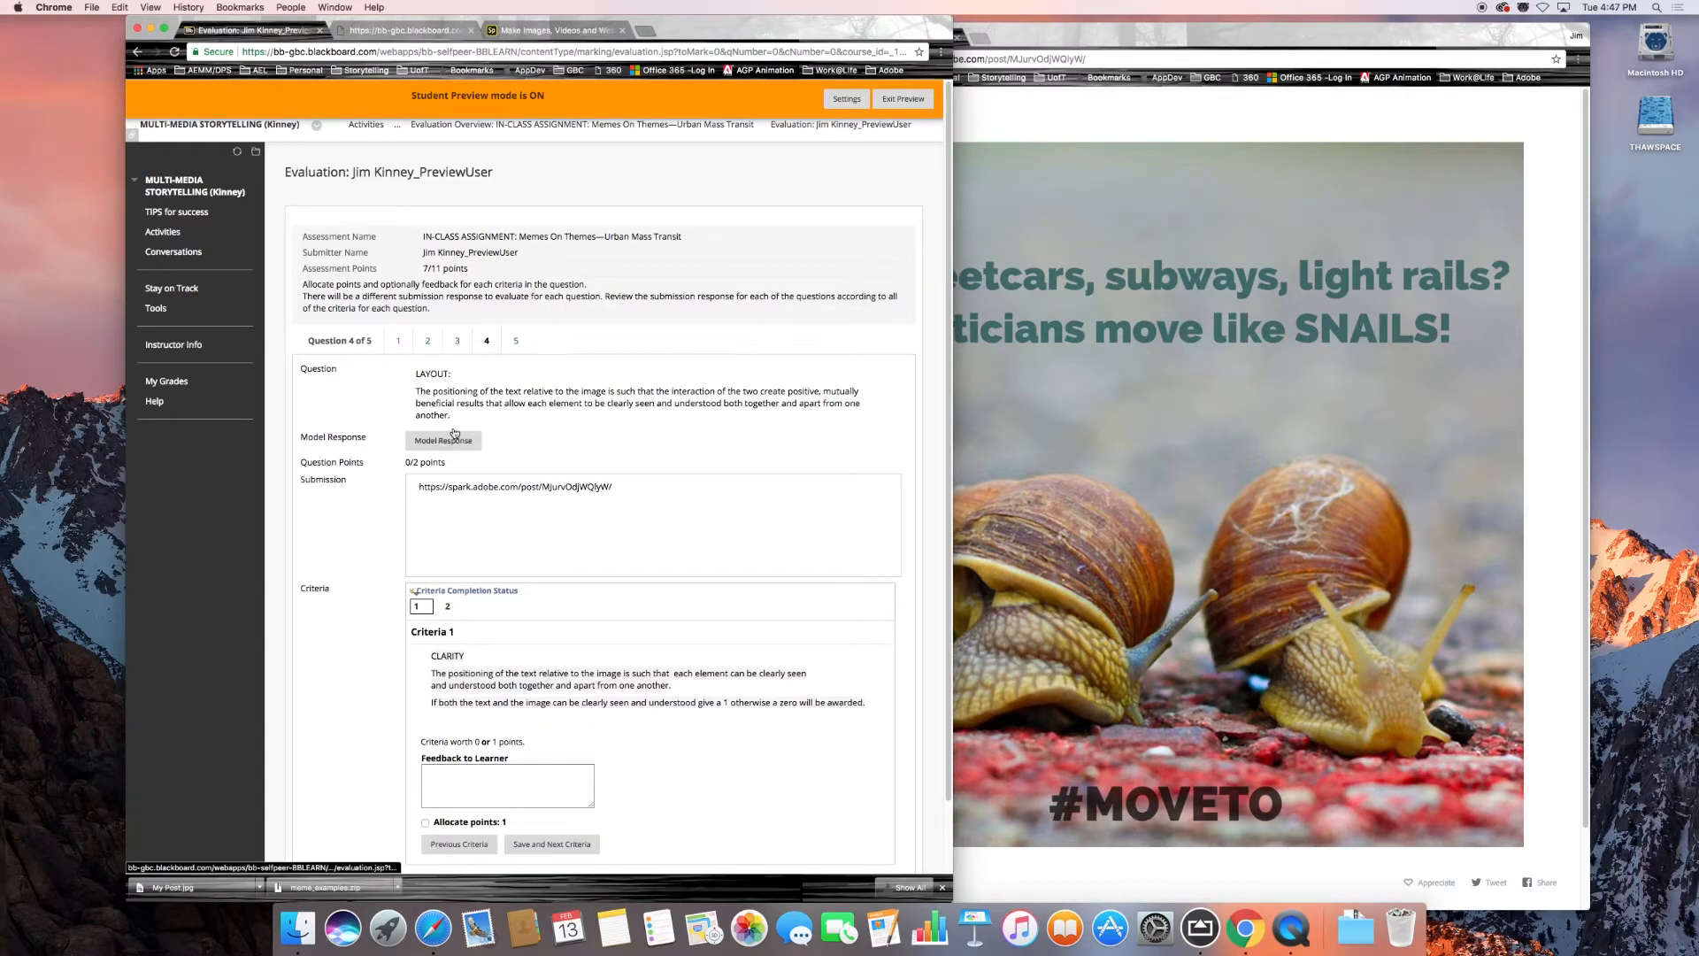
Award 1 point for question 4's layout clarity criterion and save it to continue to criterion 2.
scroll(506, 656, "down", 1)
scroll(505, 655, "down", 2)
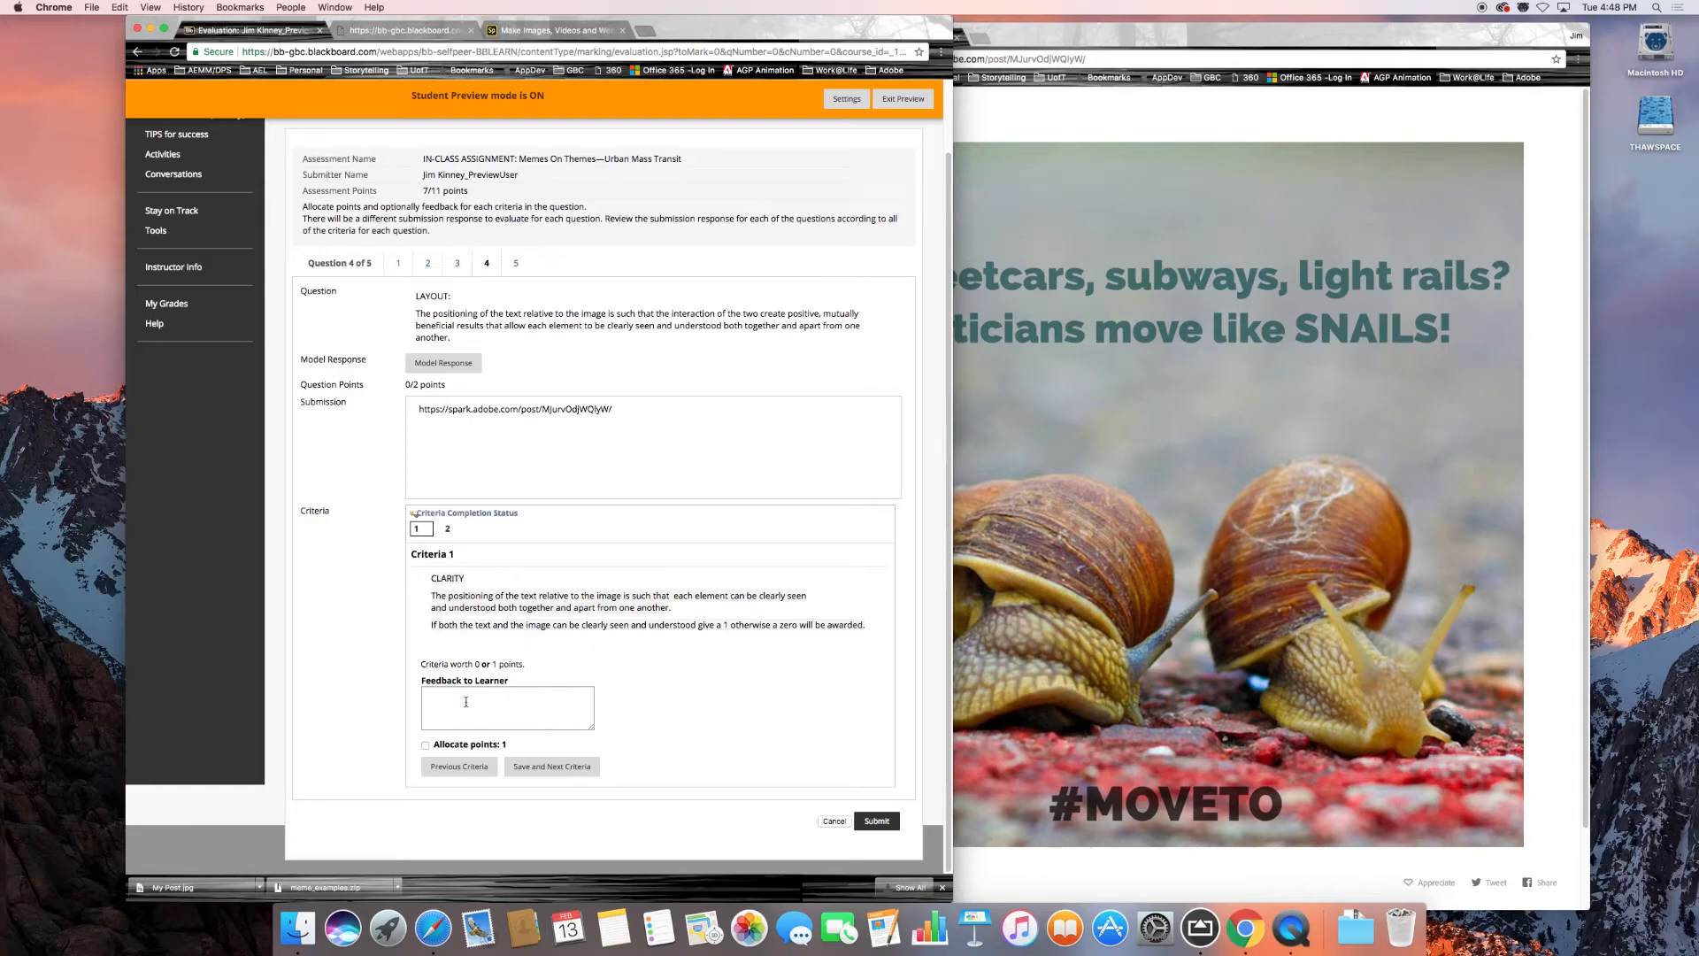
left_click(439, 745)
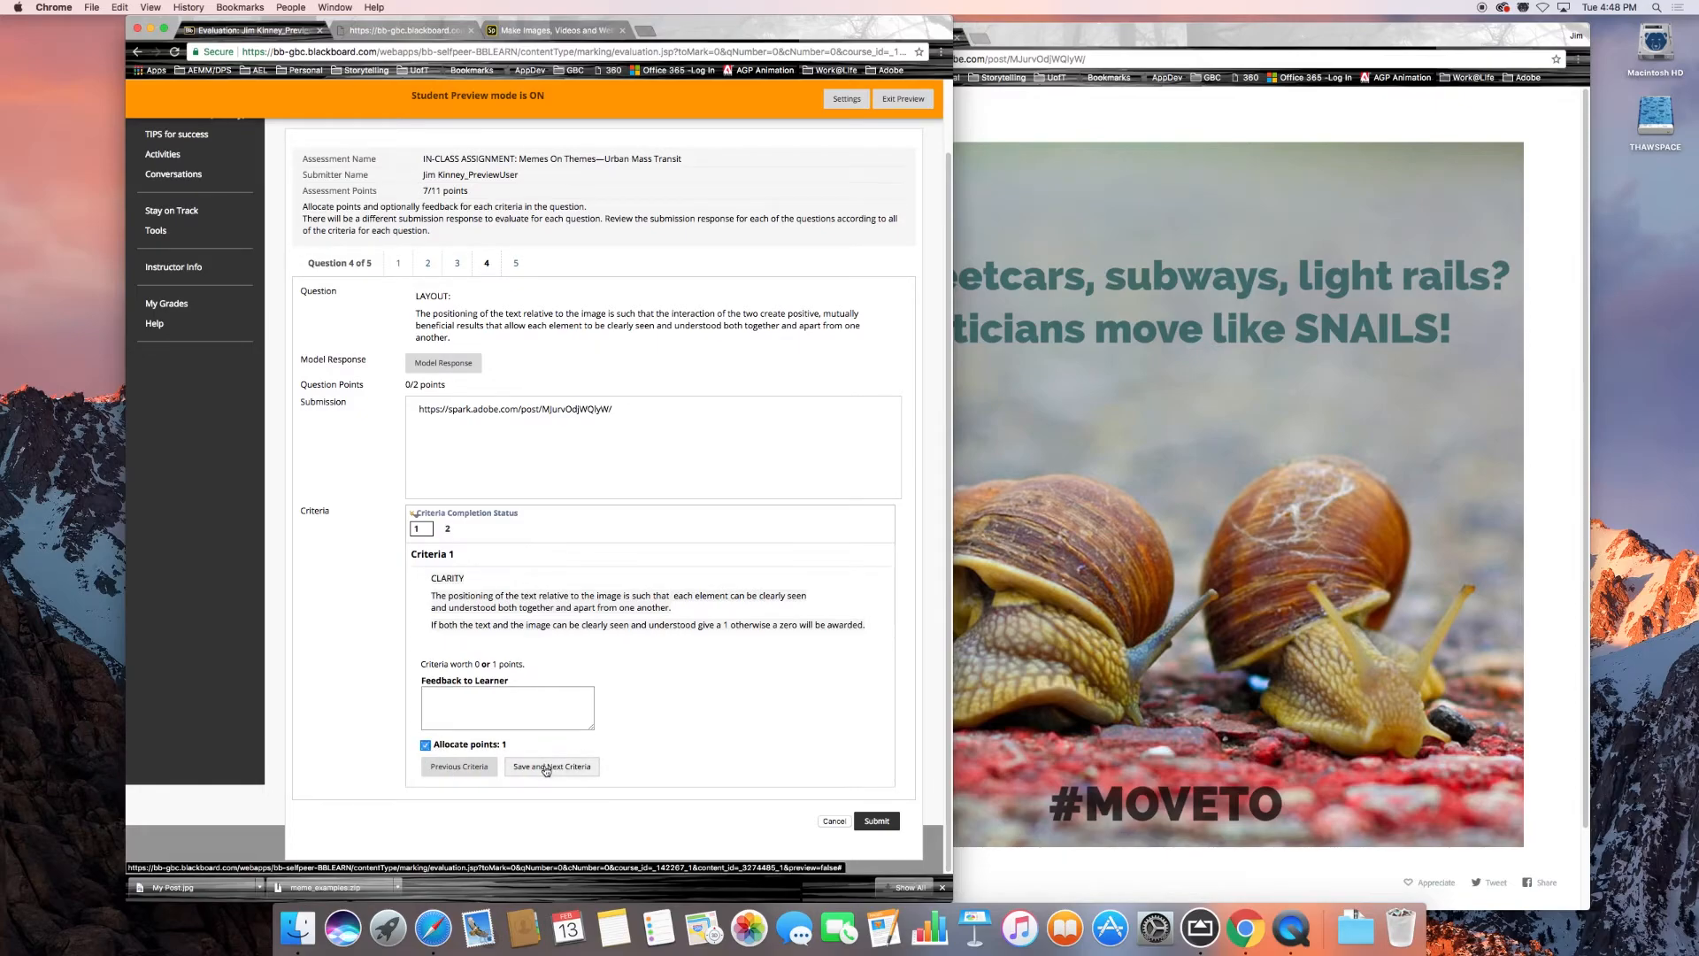
left_click(546, 768)
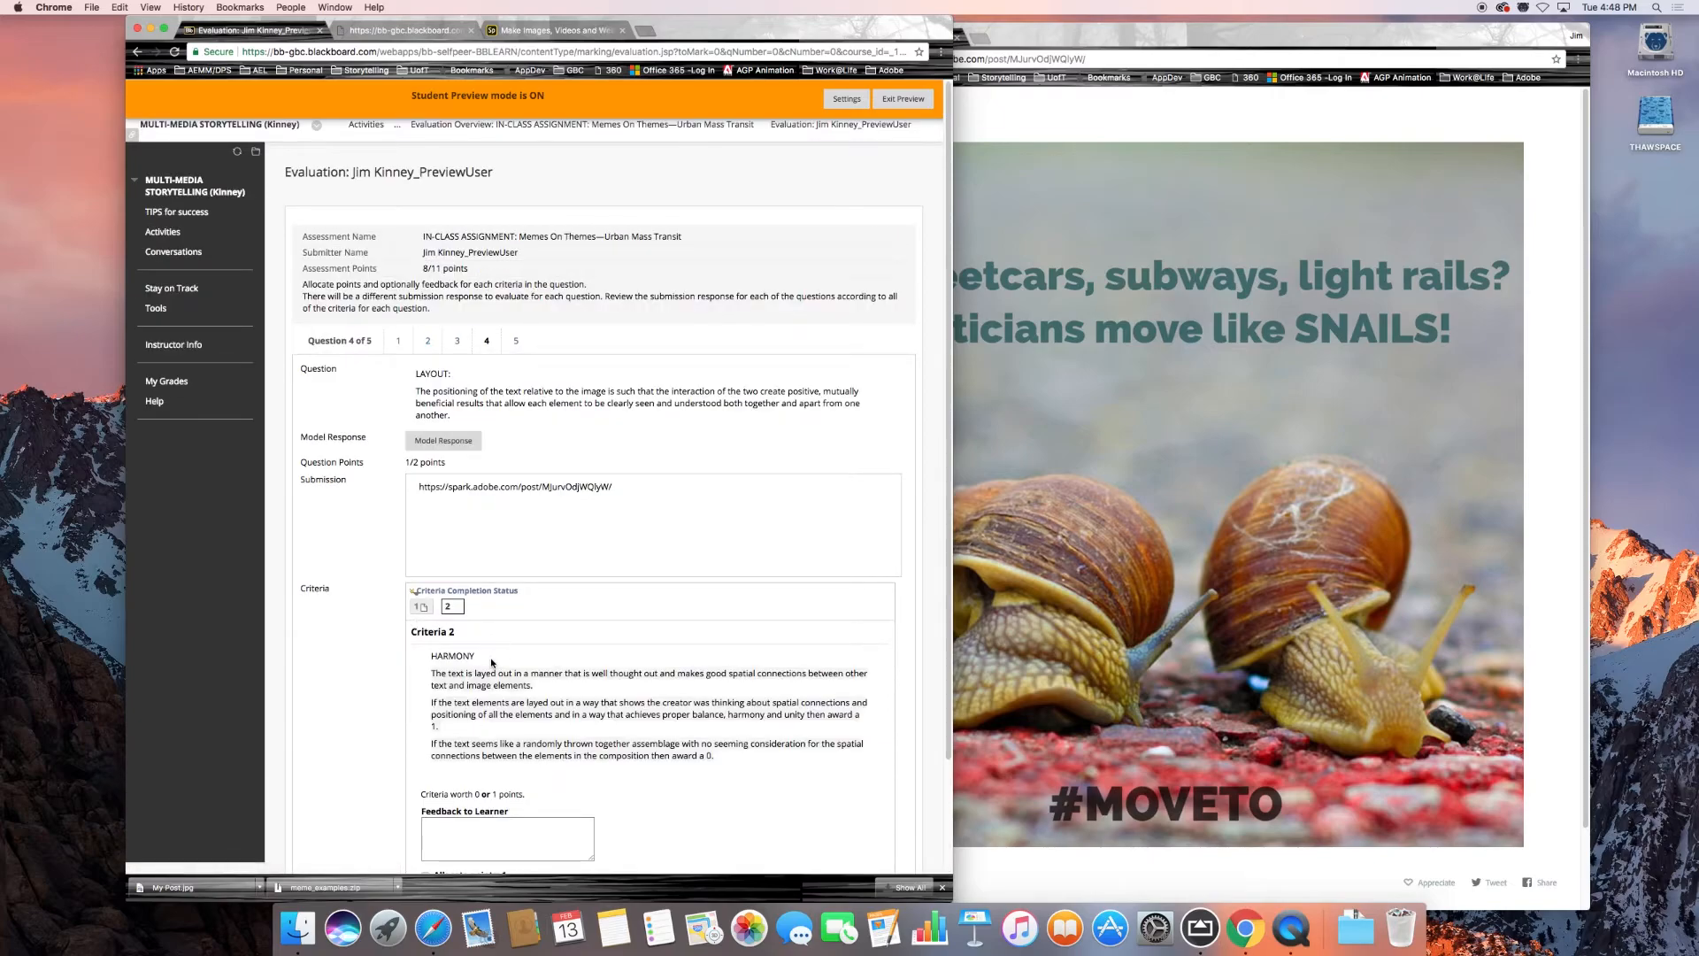
Award 1 point for question 4's layout harmony criterion and save it to continue to question 5.
scroll(488, 661, "down", 3)
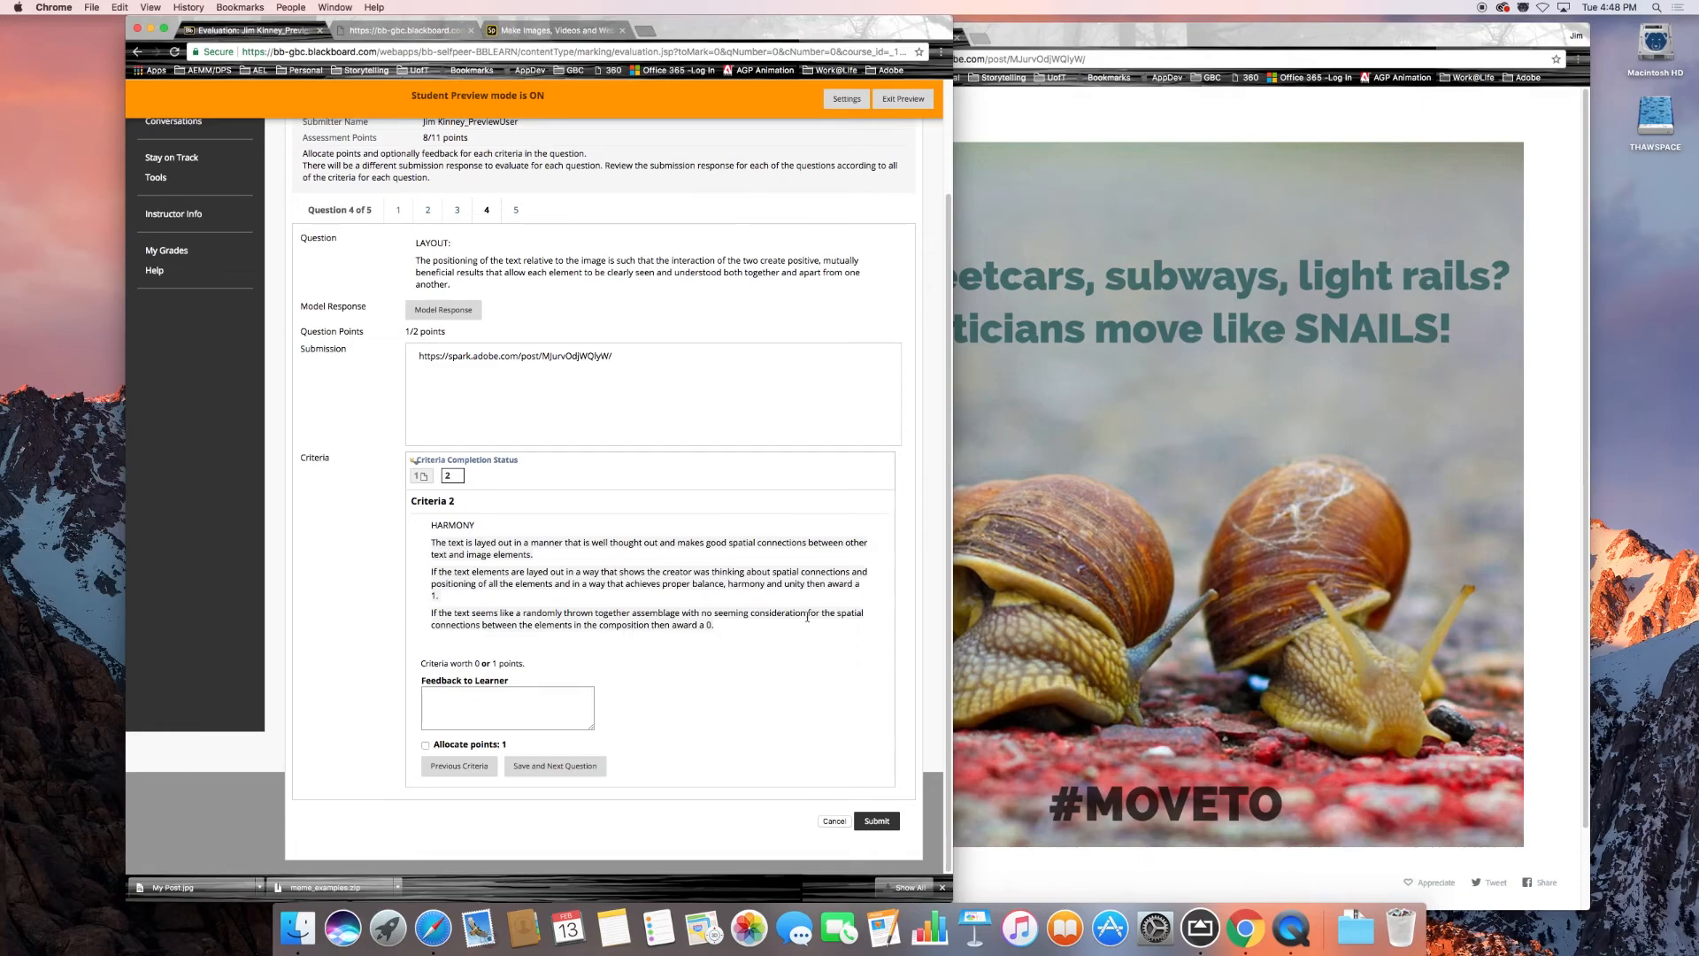
left_click(426, 744)
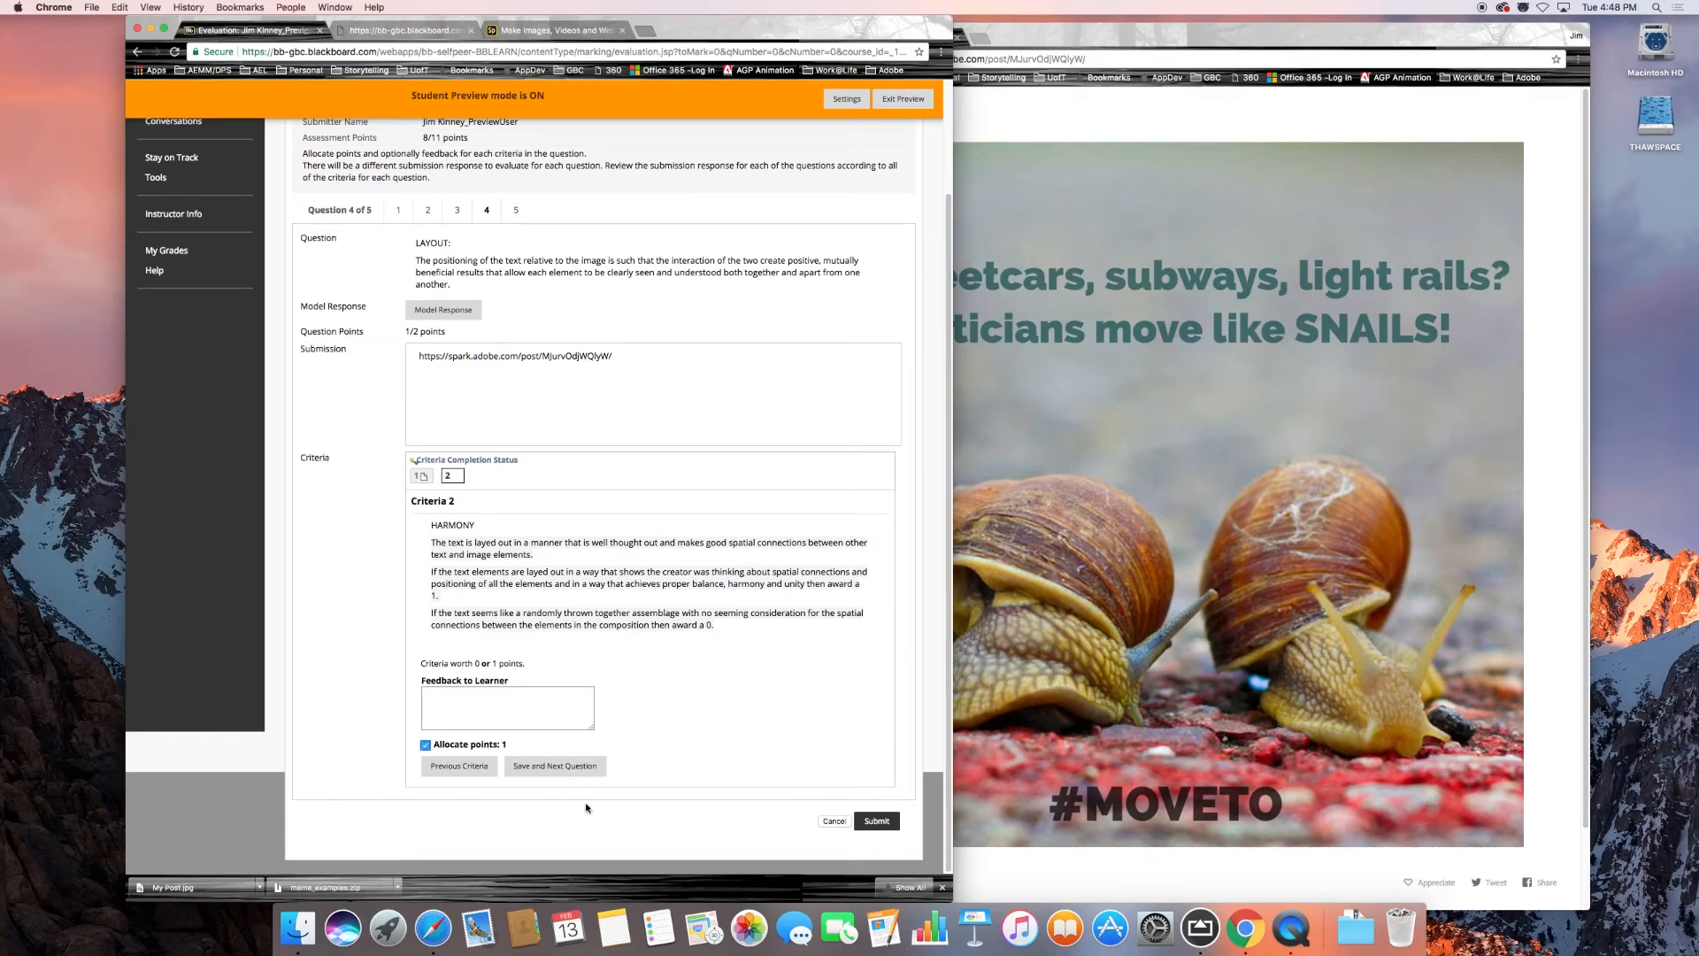
left_click(557, 766)
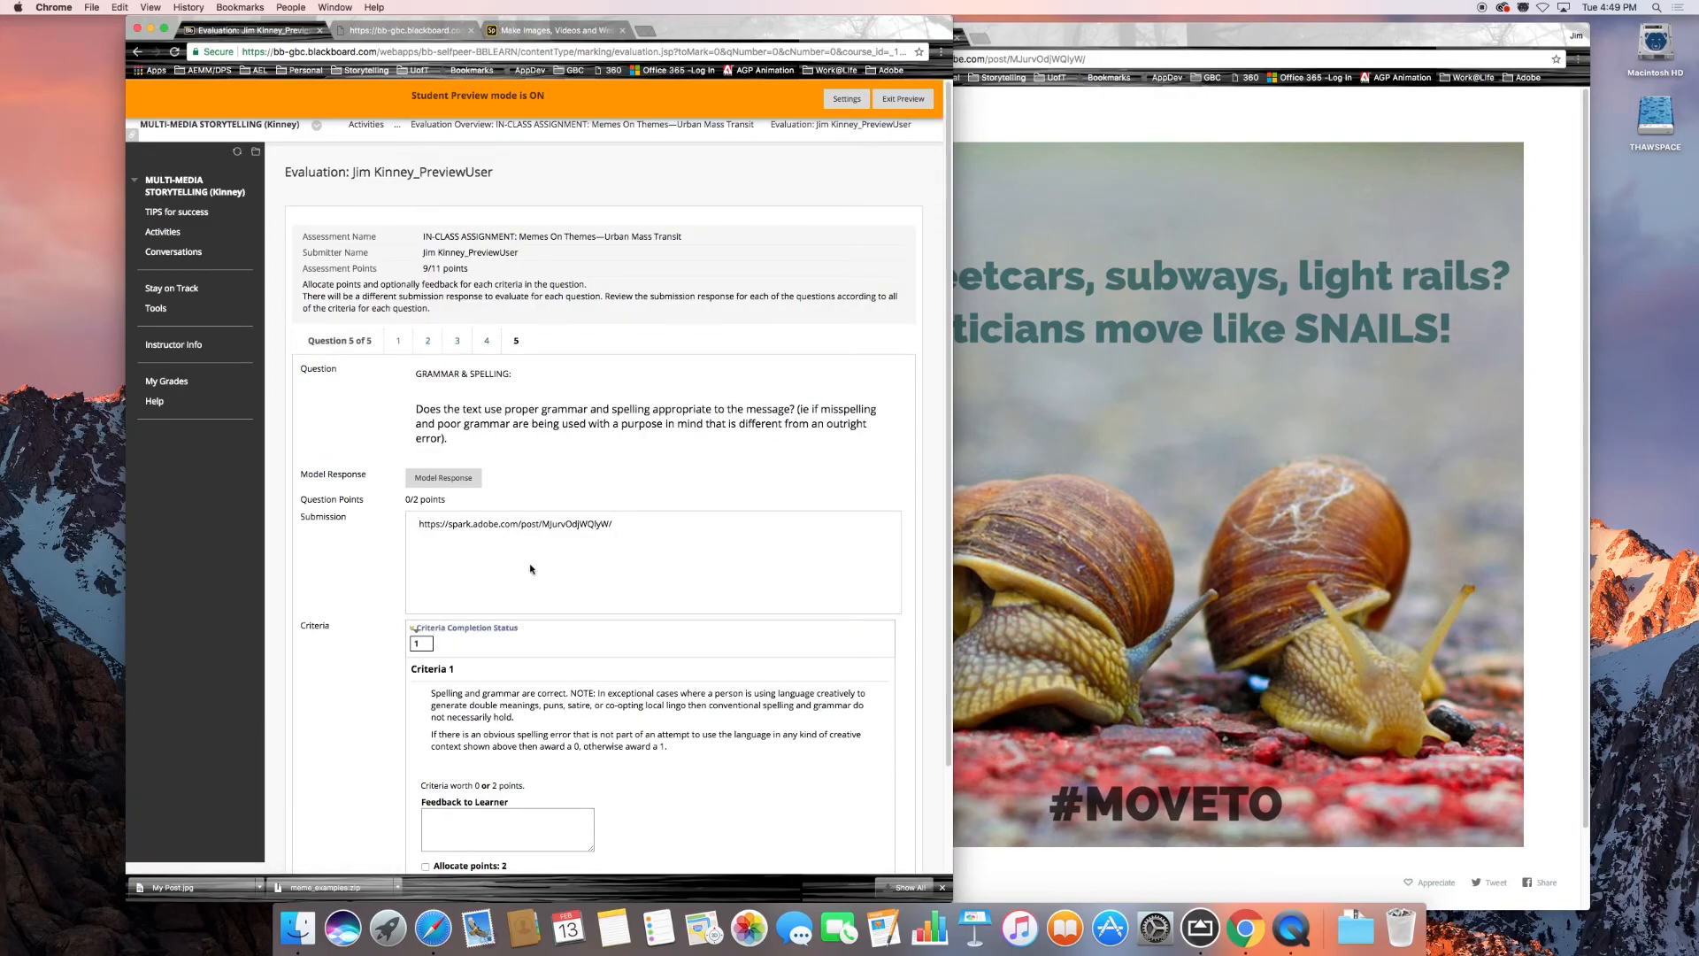
Award 2 points for question 5's grammar and spelling criterion, then save and submit the self-evaluation.
scroll(531, 589, "down", 3)
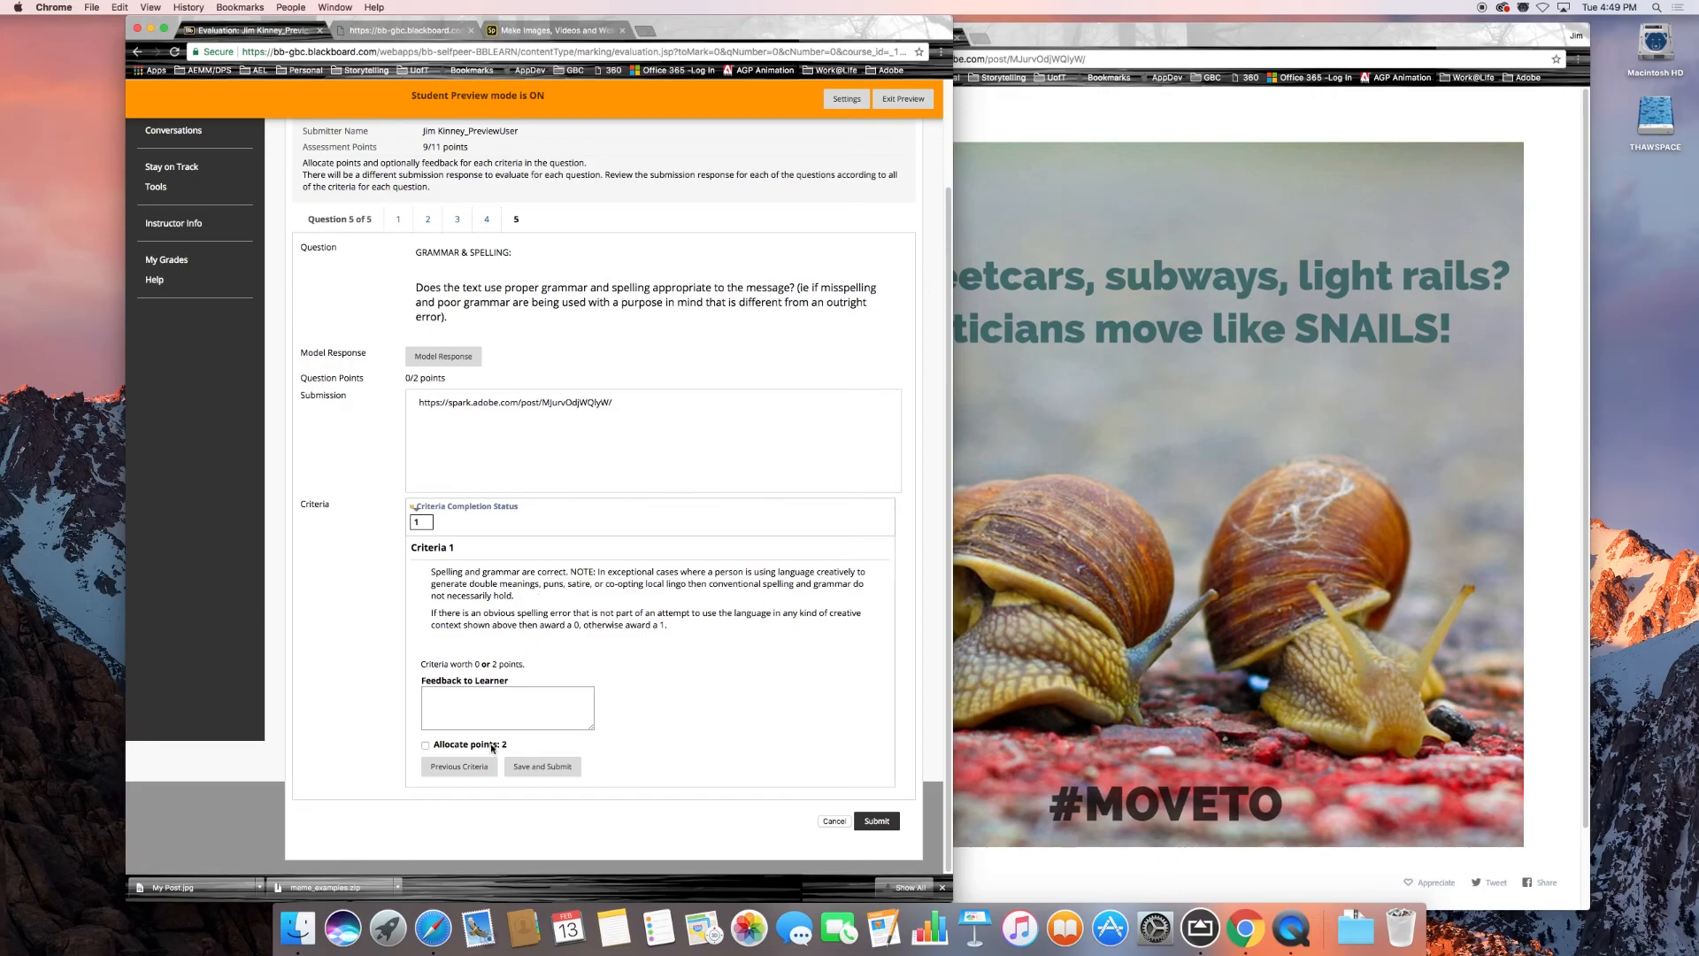
left_click(426, 746)
left_click(535, 770)
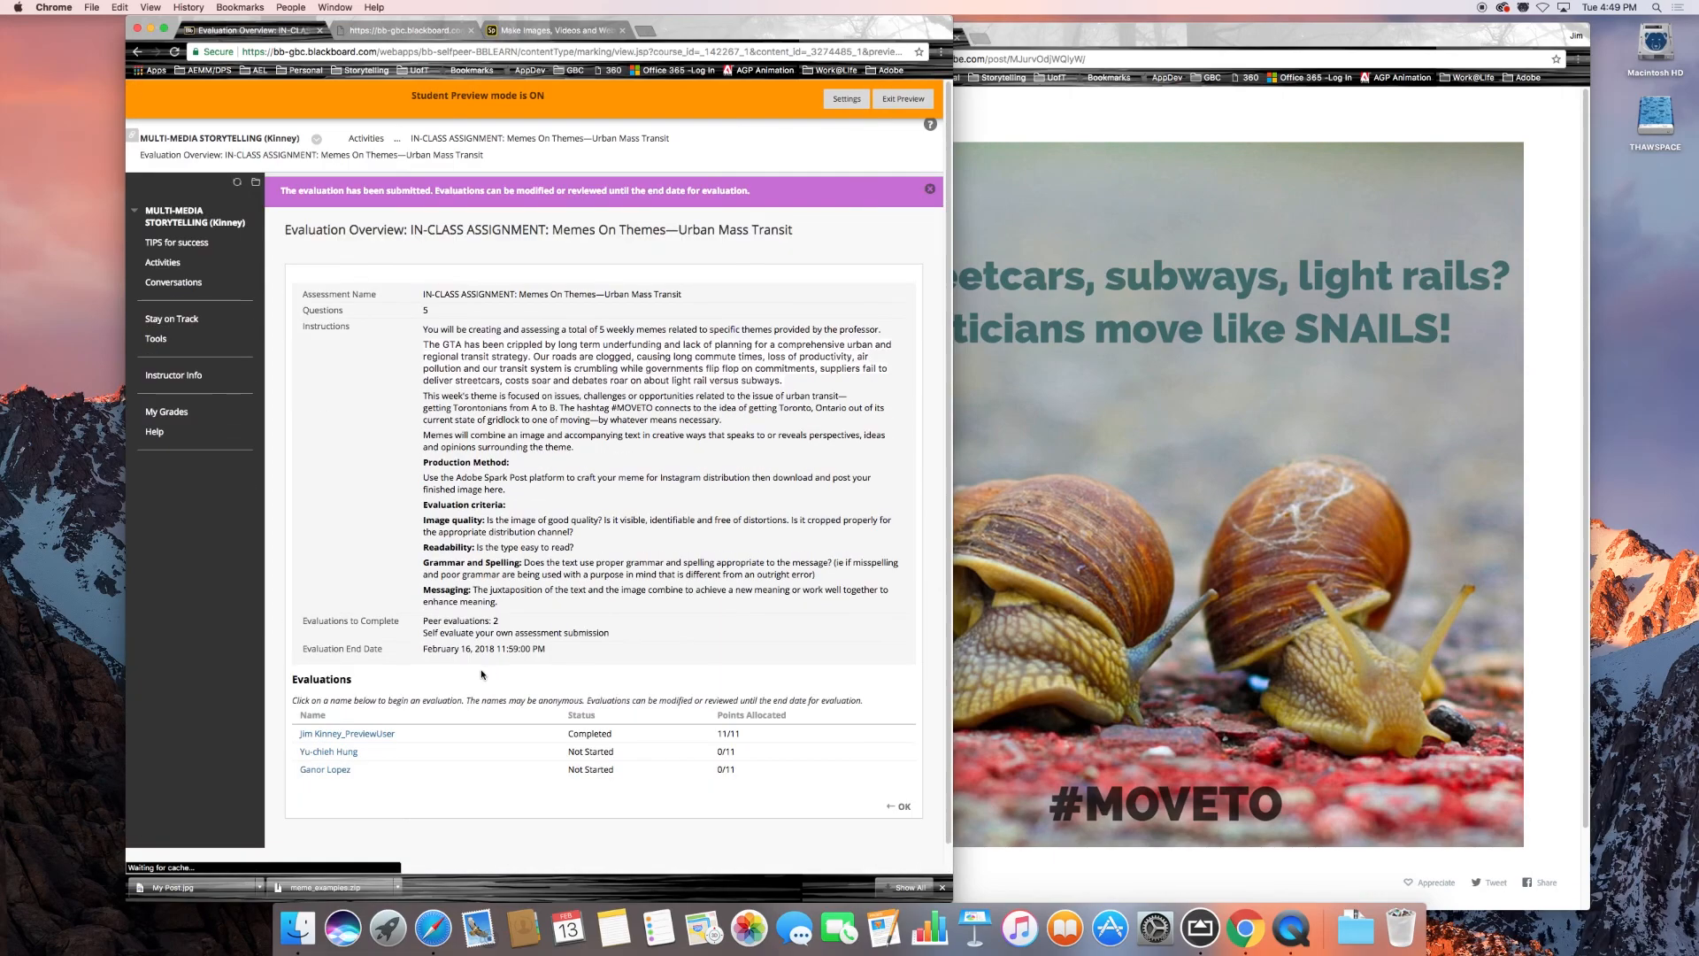